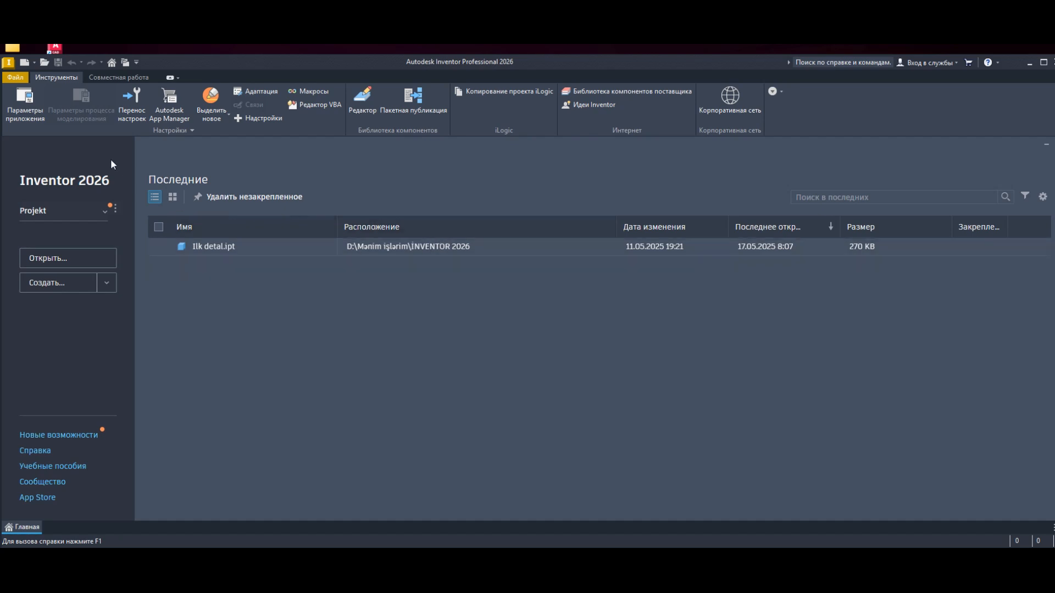
Step: Create a new part file from the metric Standard (mm).ipt template
left_click(25, 62)
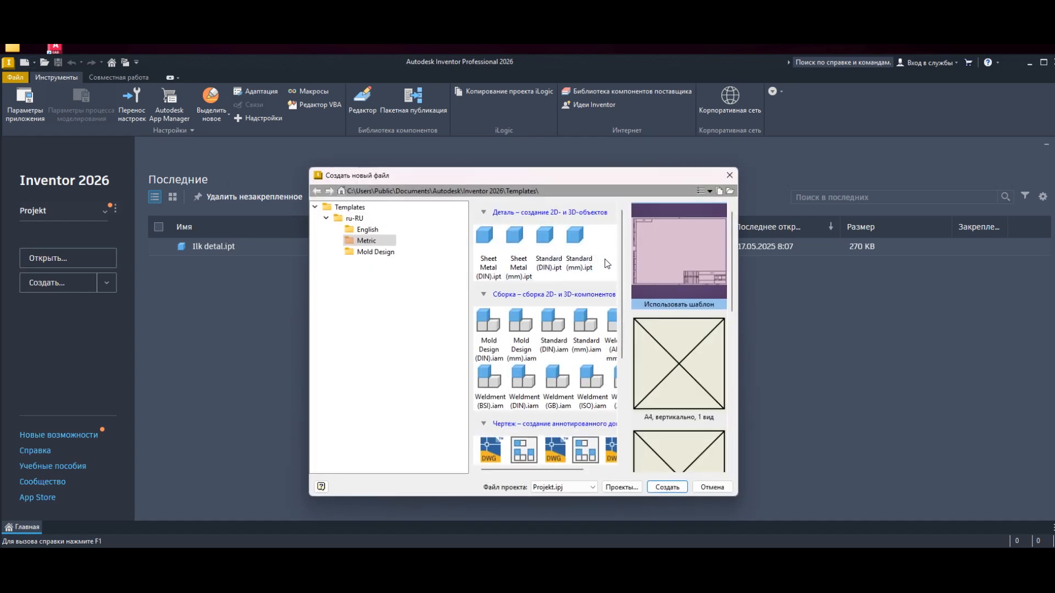
left_click(578, 241)
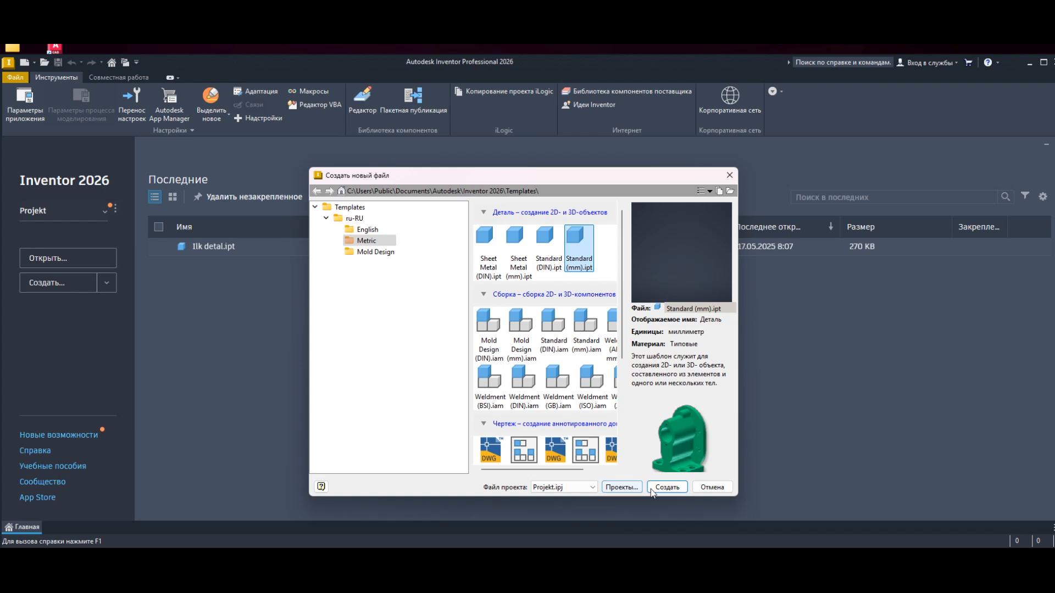
left_click(666, 487)
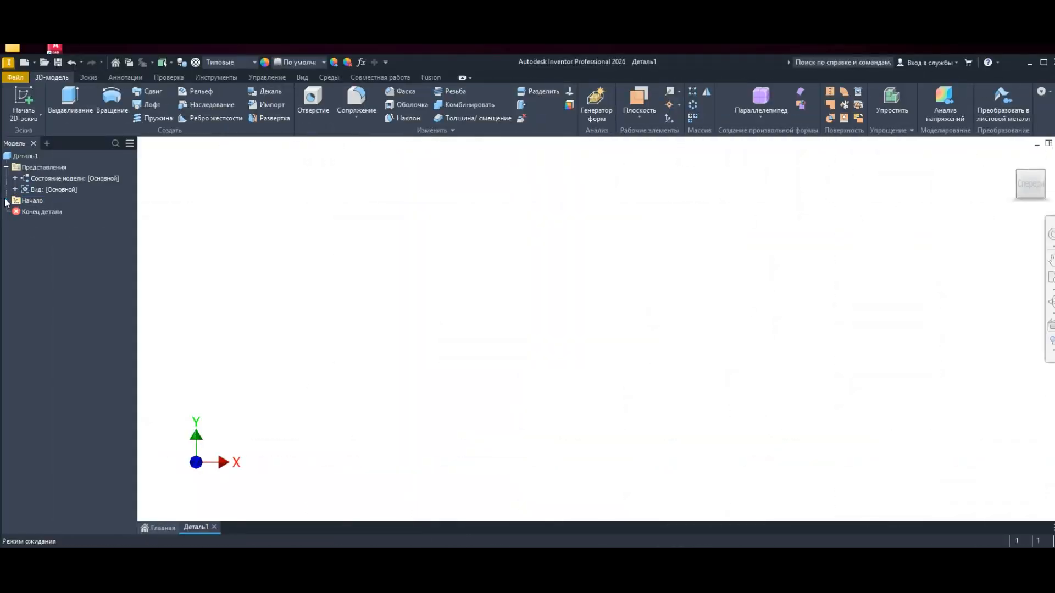
Step: Start a 2D sketch on the XY origin plane
left_click(6, 201)
left_click(66, 235)
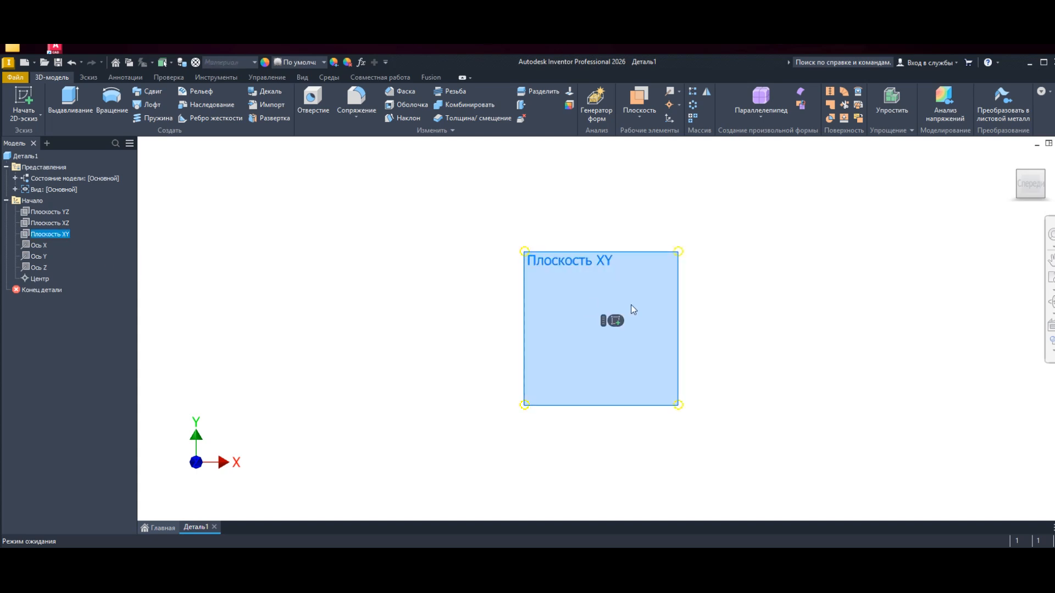
left_click(615, 321)
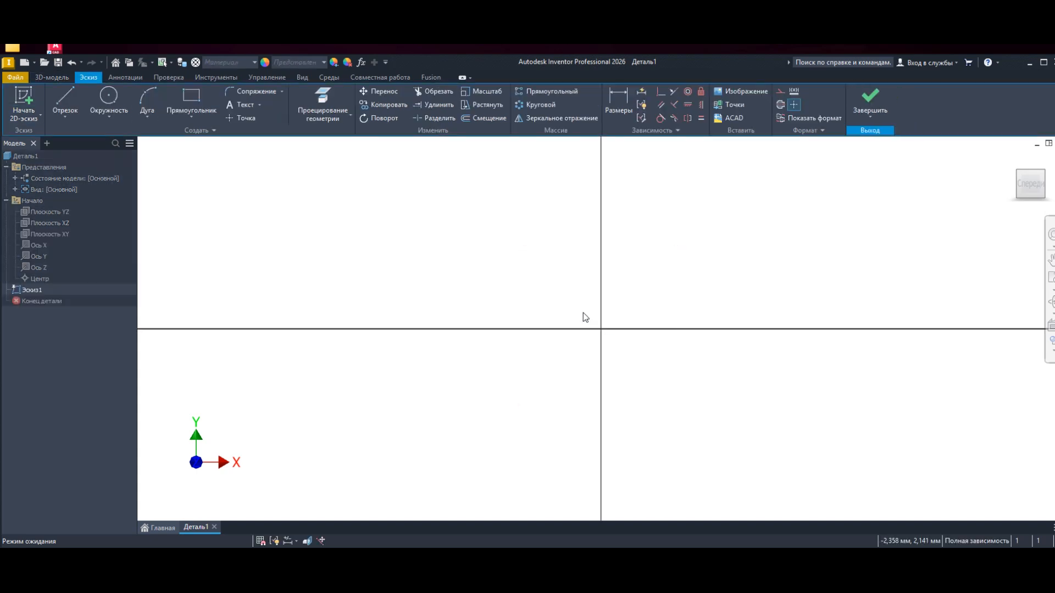
Step: Draw a two-point center rectangle 300 mm wide and 200 mm high, centered on the sketch origin
left_click(190, 116)
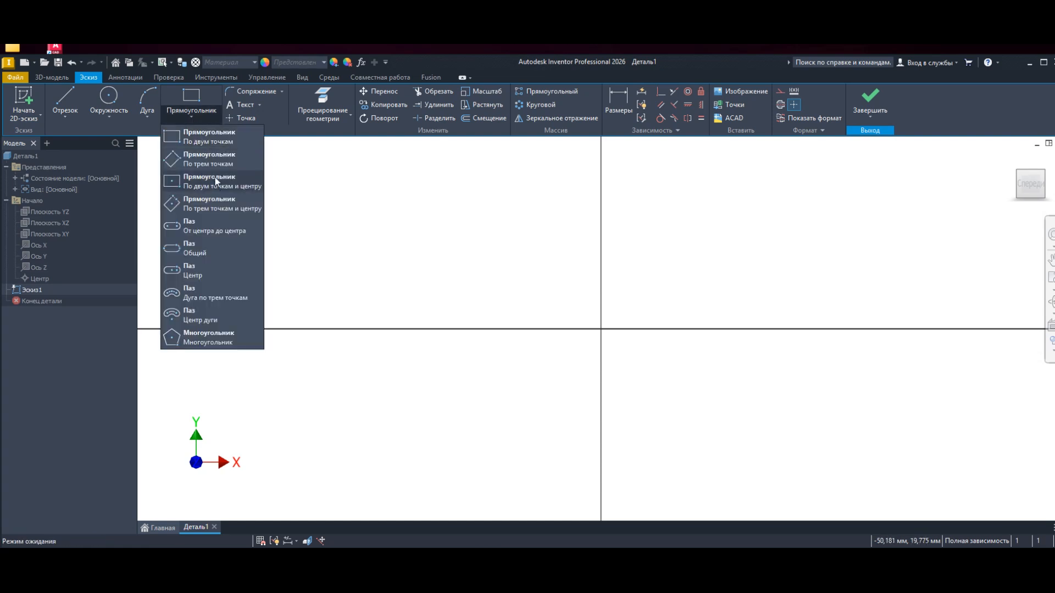
left_click(176, 178)
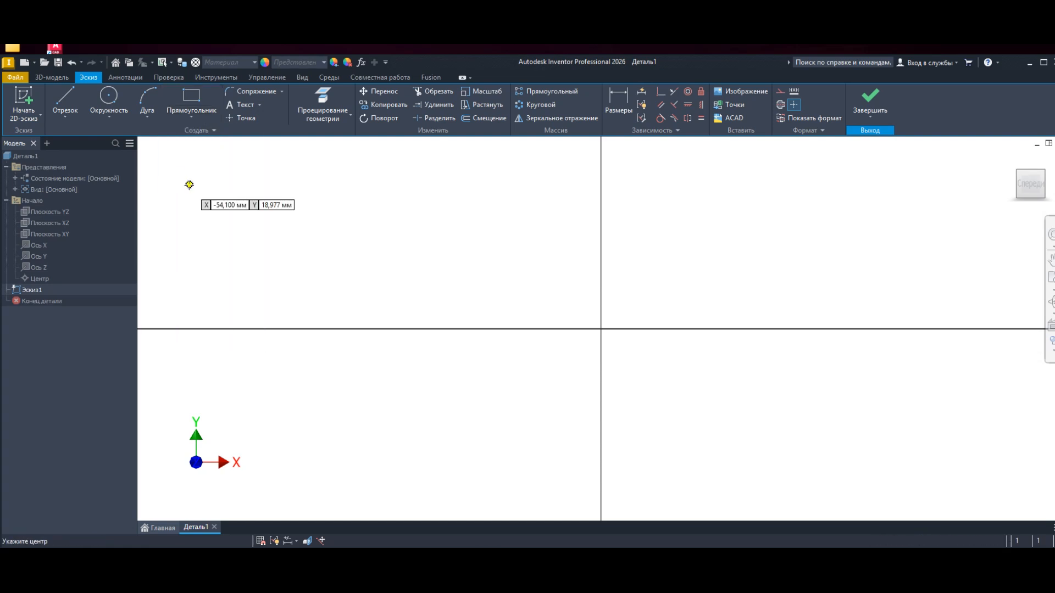
left_click(601, 327)
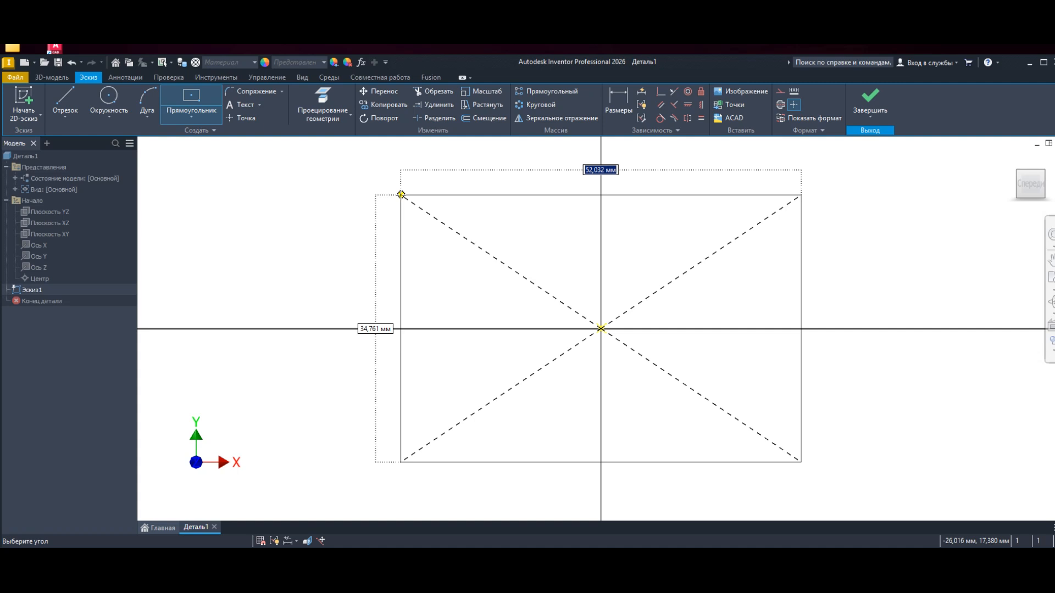
type("300")
key("Tab")
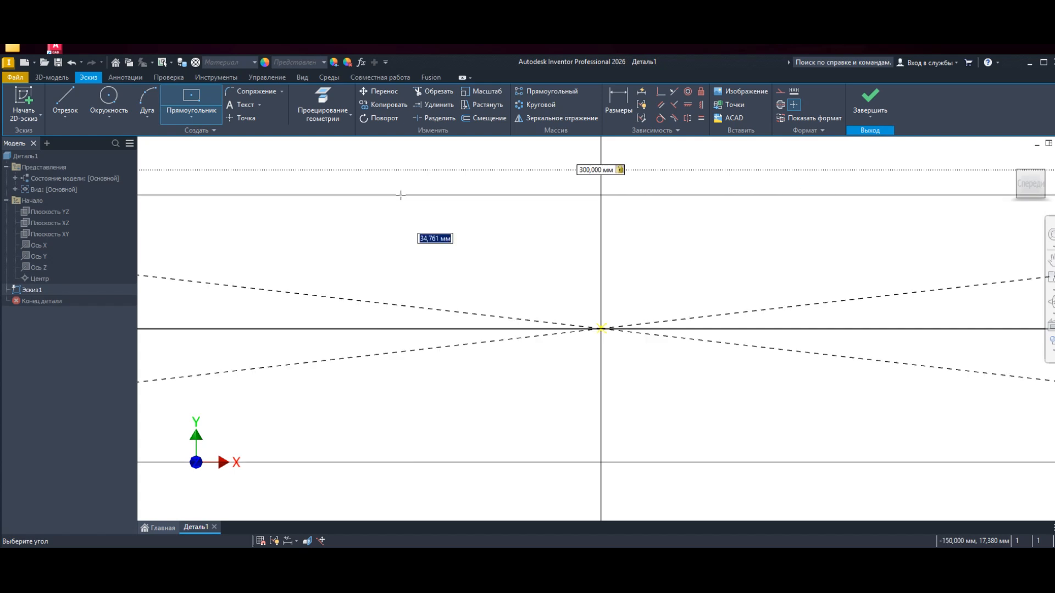
type("200")
key("Return")
scroll(346, 437, "down", 2)
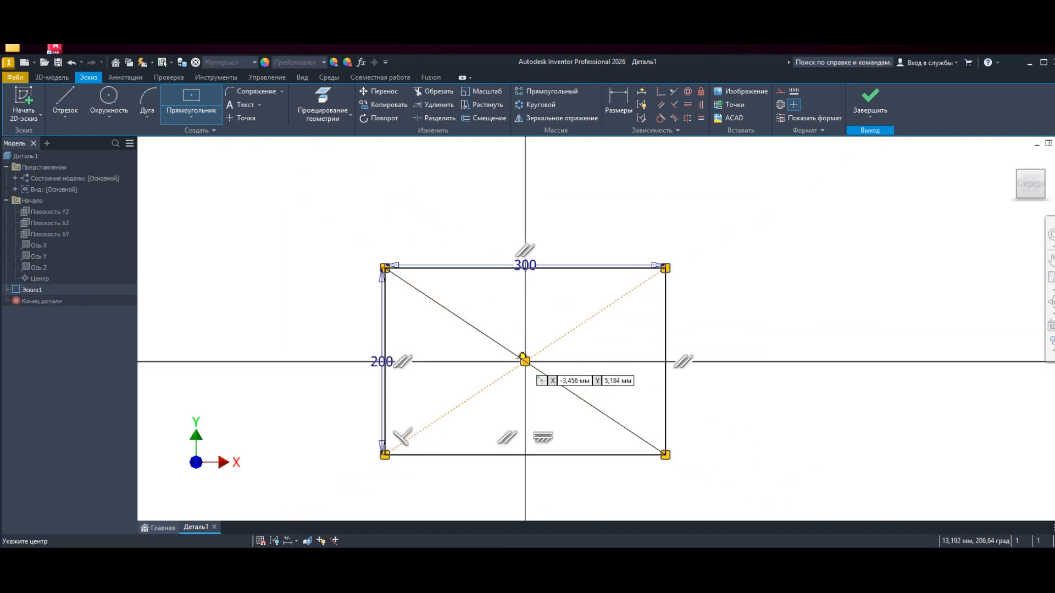
right_click(841, 202)
left_click(903, 176)
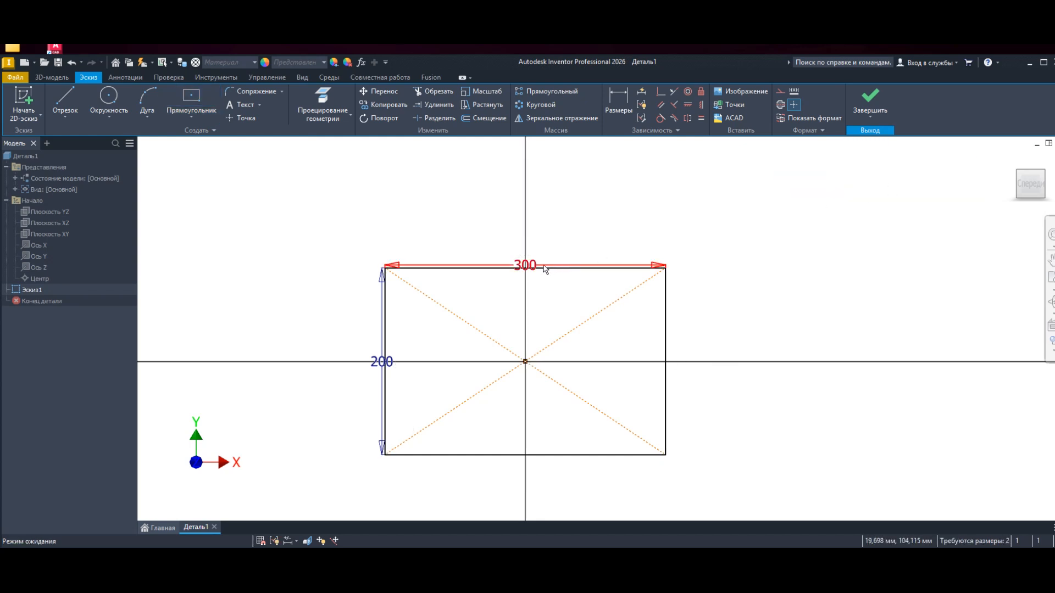
Step: Move the rectangle's width and height dimensions outward, clear of the rectangle's edges
left_click_drag(526, 273, 517, 246)
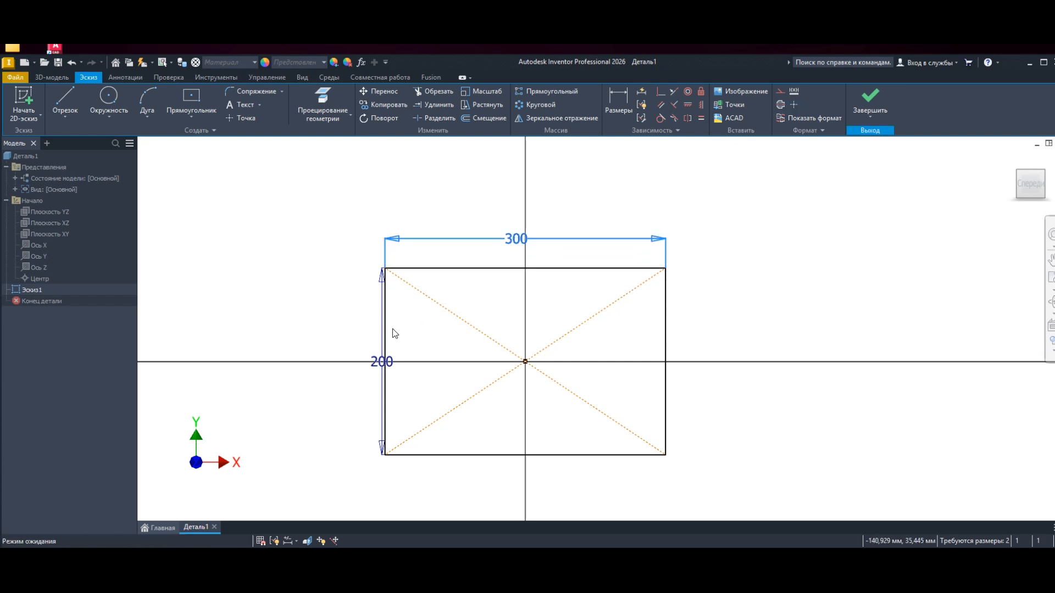
left_click(388, 363)
left_click_drag(388, 364, 356, 349)
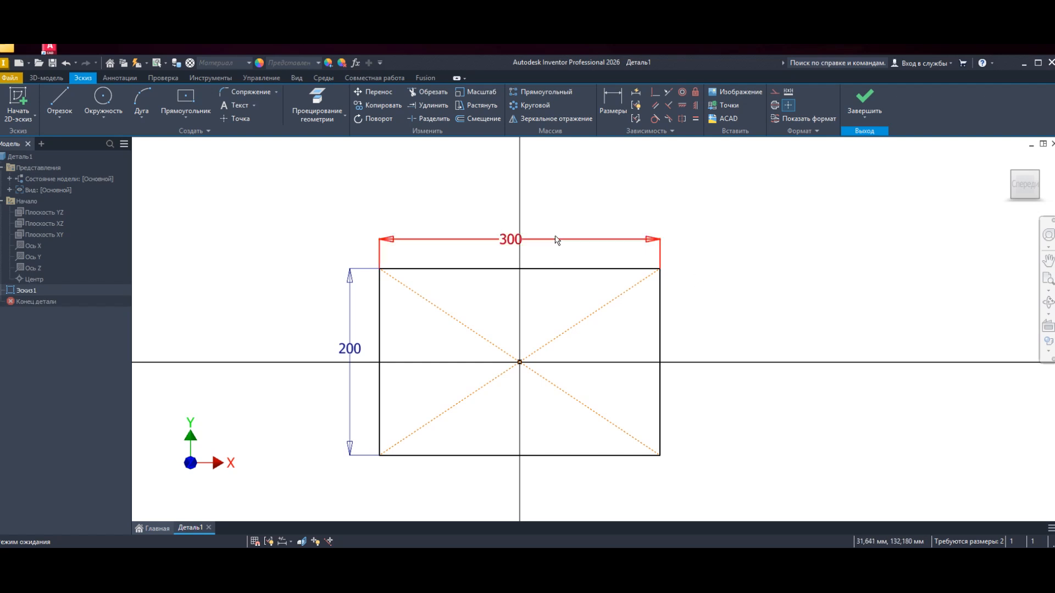
Step: Set the current view as the Top (Сверху) view and switch to an isometric view
right_click(1023, 193)
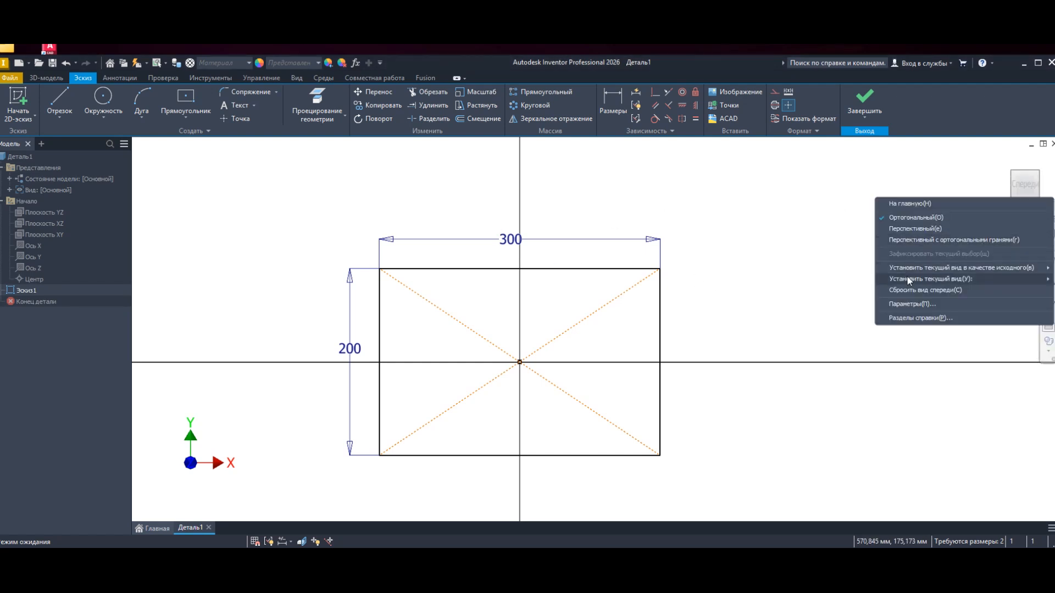
mouse_move(910, 282)
left_click(836, 278)
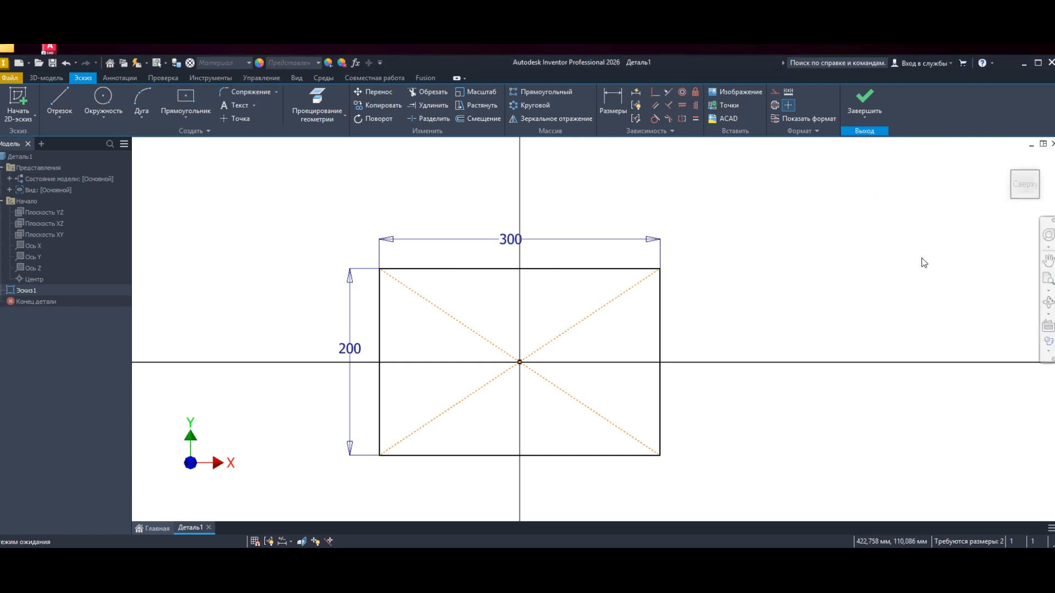
left_click(1023, 197)
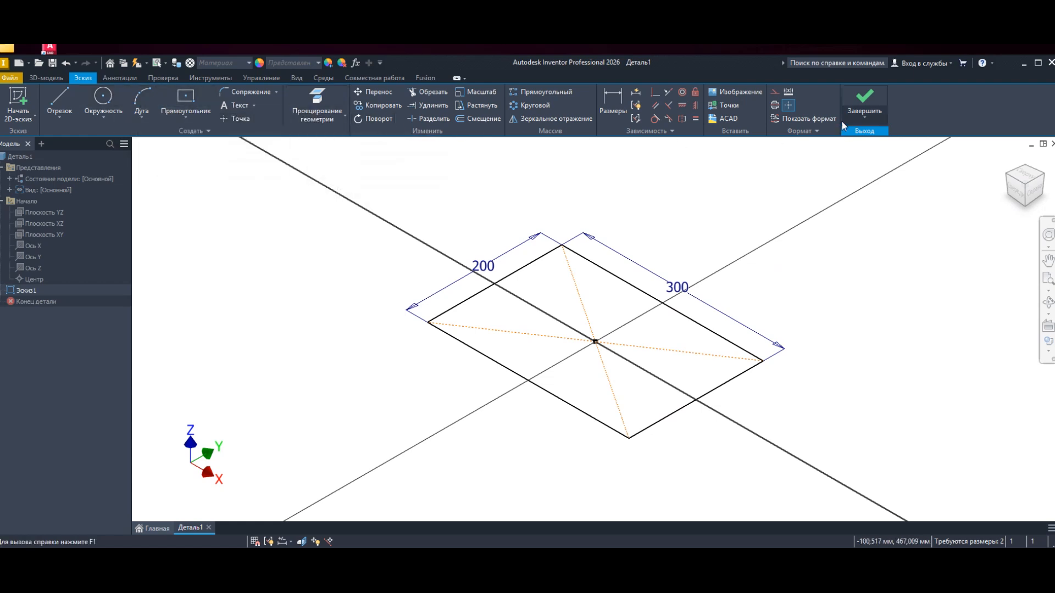
Step: Finish the sketch and extrude the rectangle symmetrically by a total distance of 60 mm
left_click(861, 97)
left_click(63, 101)
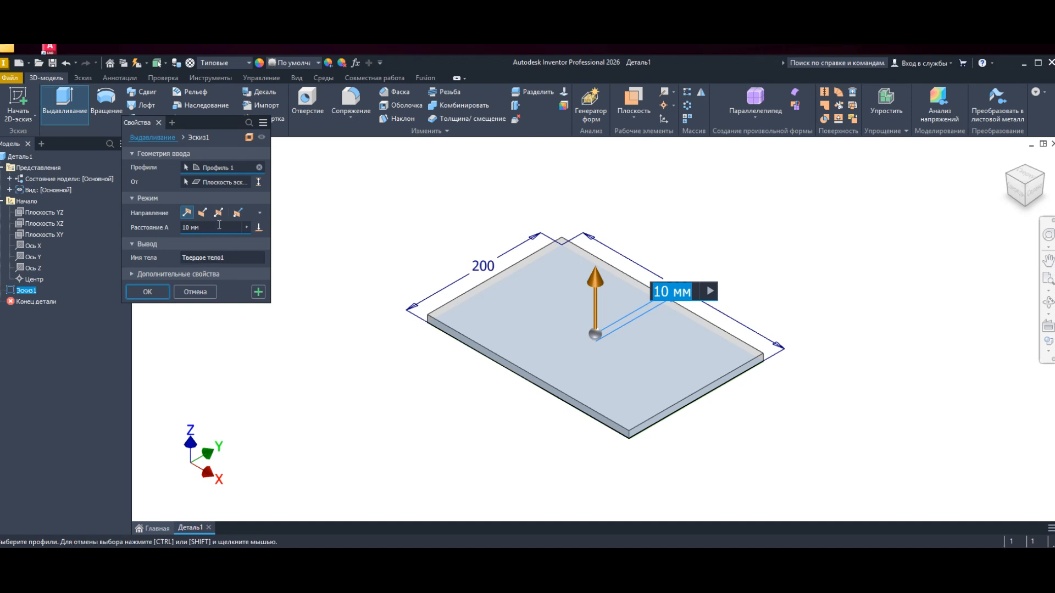
left_click(218, 213)
double_click(186, 227)
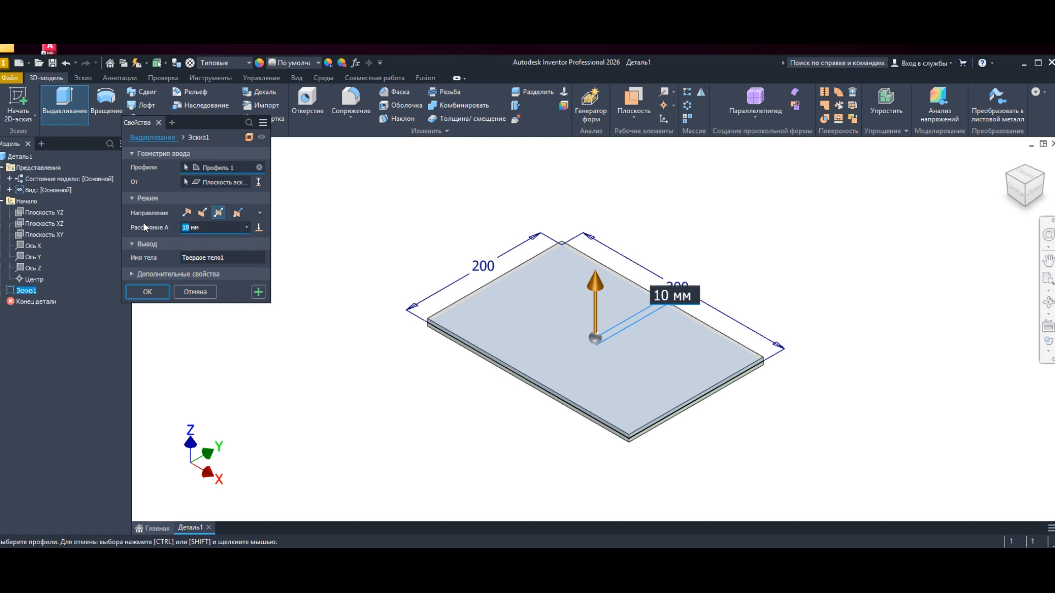
type("60")
key("Return")
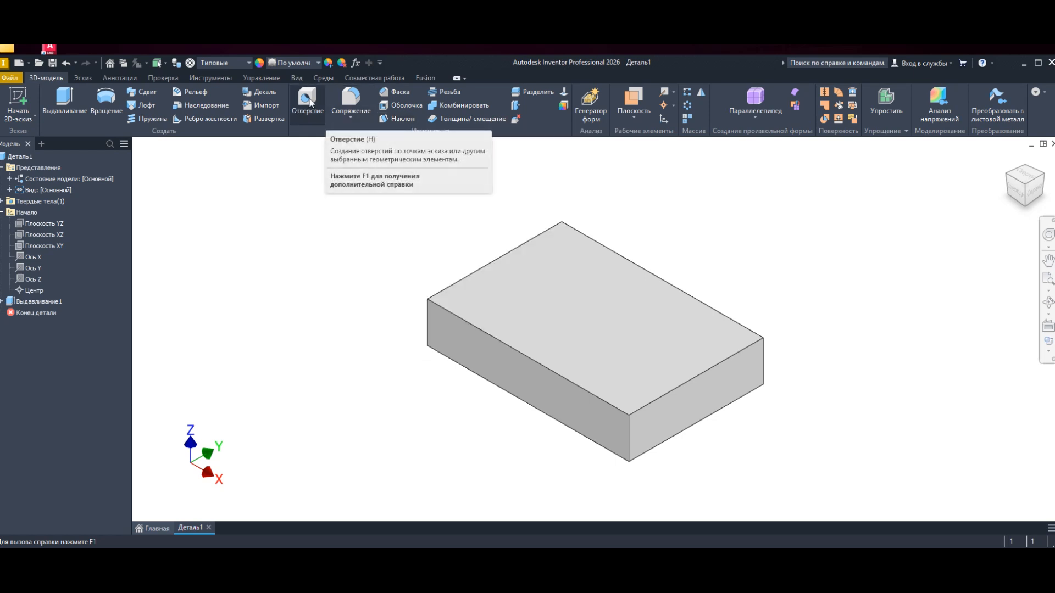
Step: Place a simple hole without a seat near the back corner of the block's top face and set its diameter to 20 mm
left_click(296, 110)
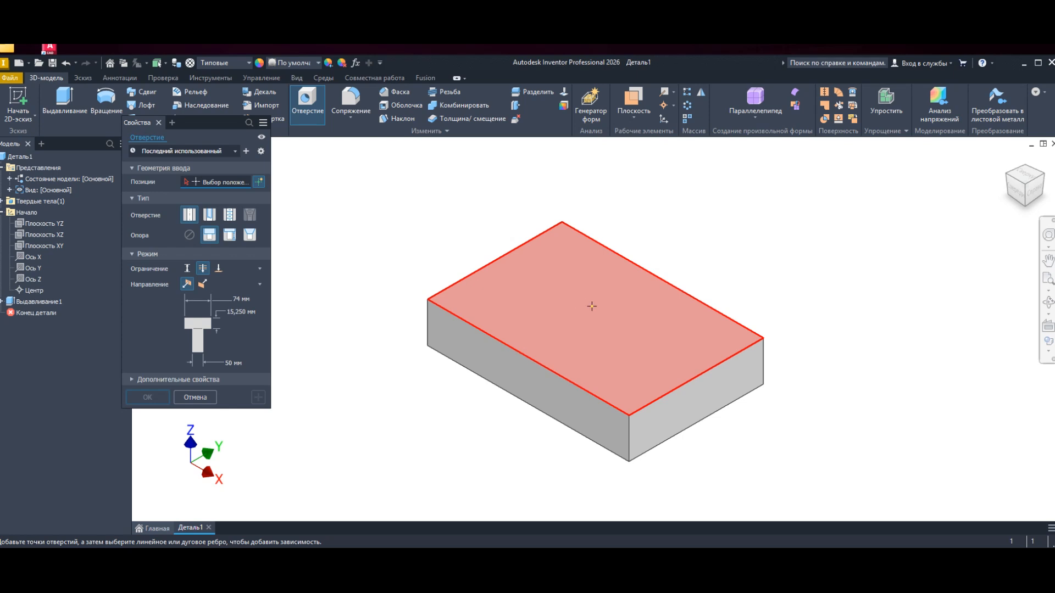
left_click(562, 248)
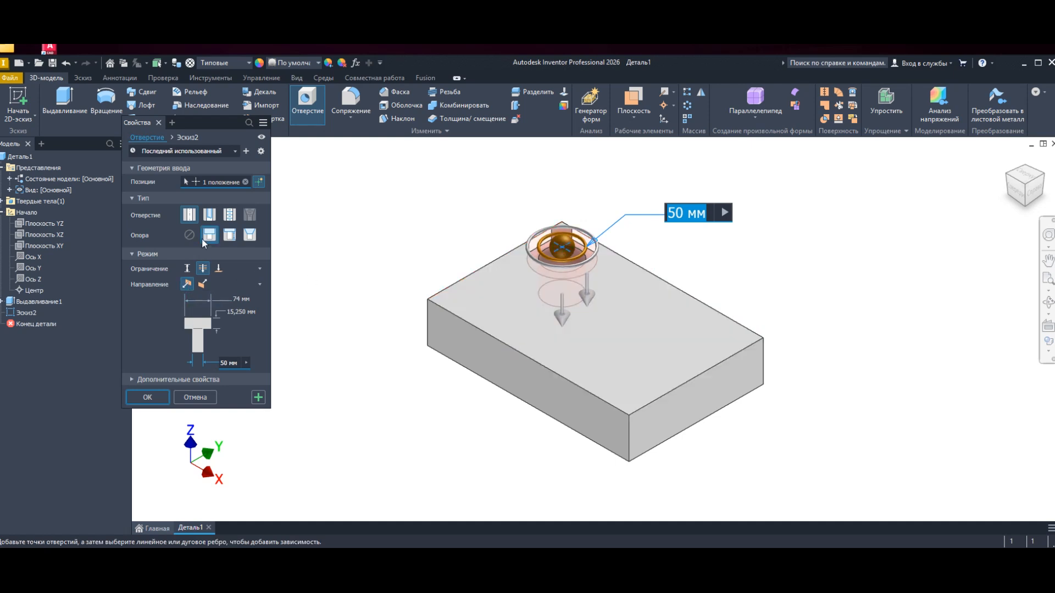
left_click(190, 214)
left_click(189, 235)
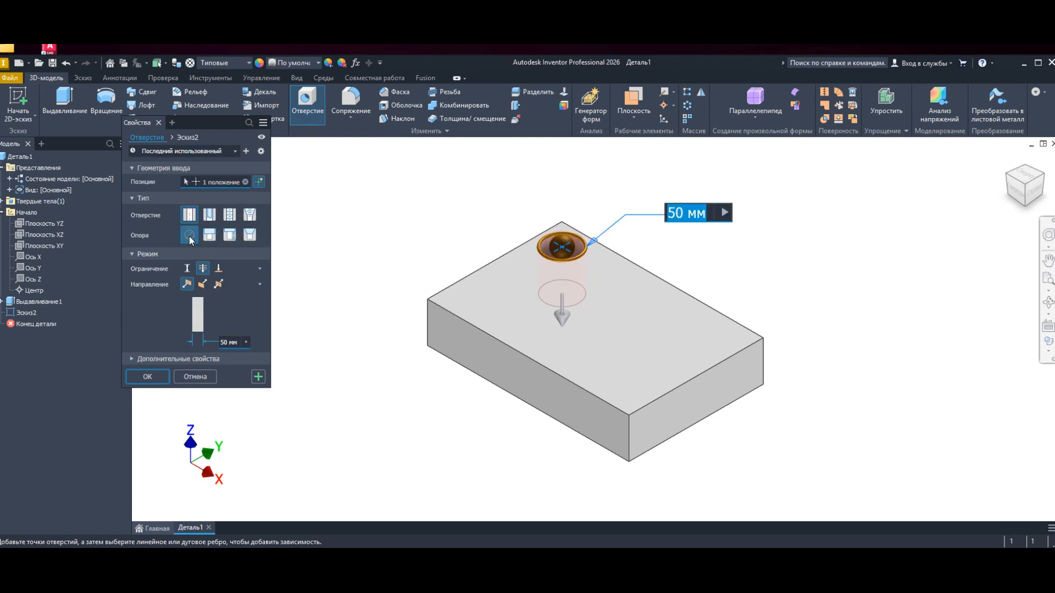
left_click(228, 342)
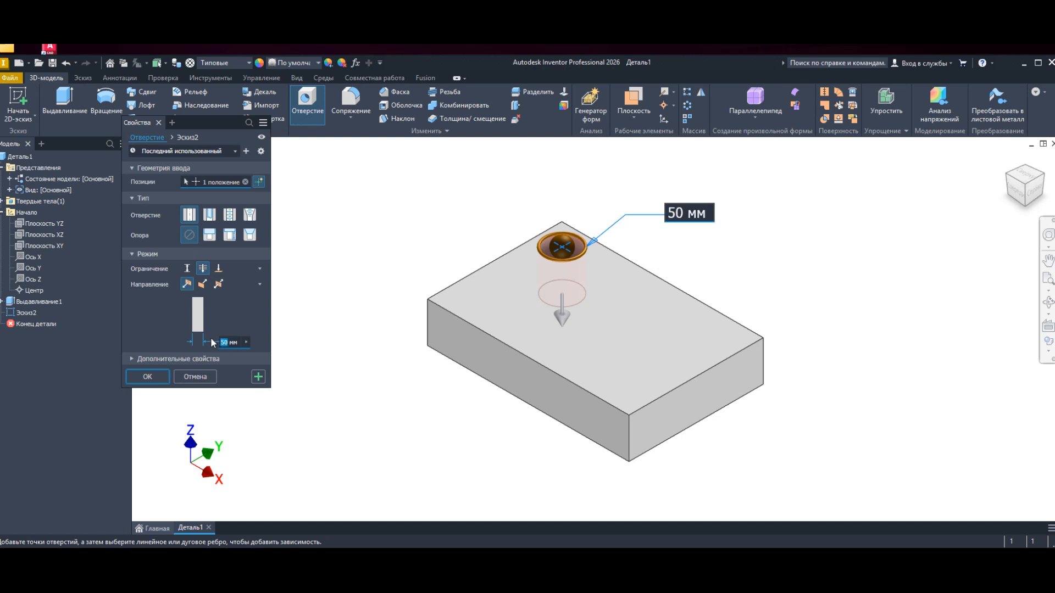
type("20")
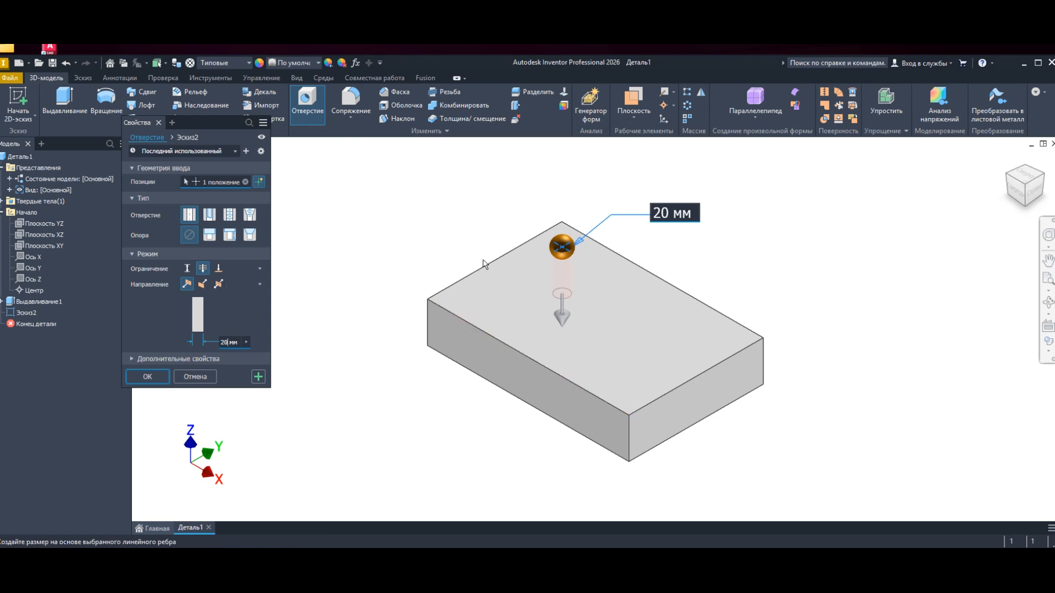
Step: Position the hole center 30 mm from the block's long back edge and create the hole
scroll(603, 234, "up", 2)
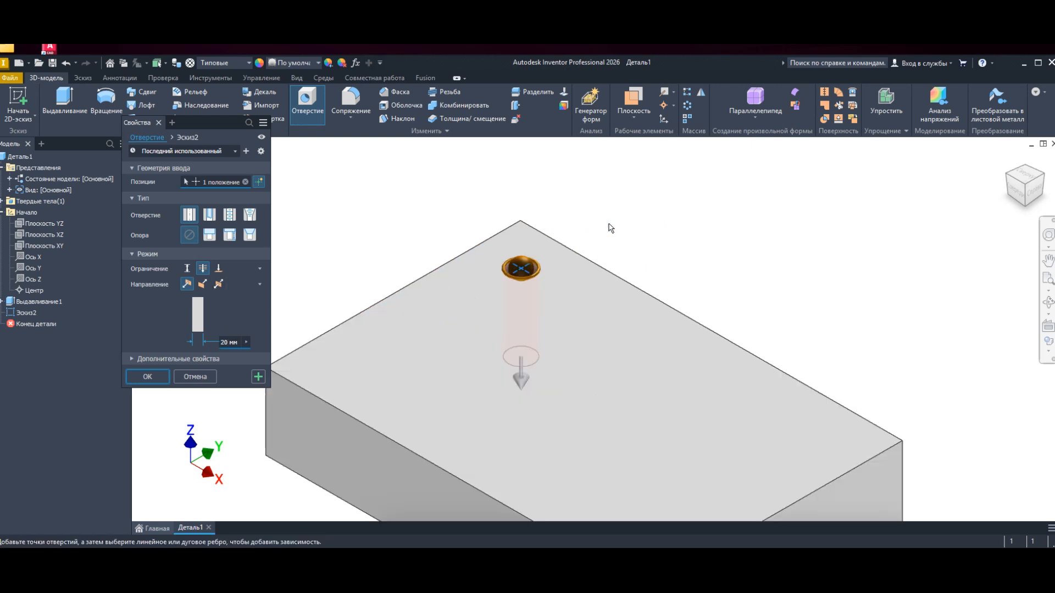
left_click(552, 239)
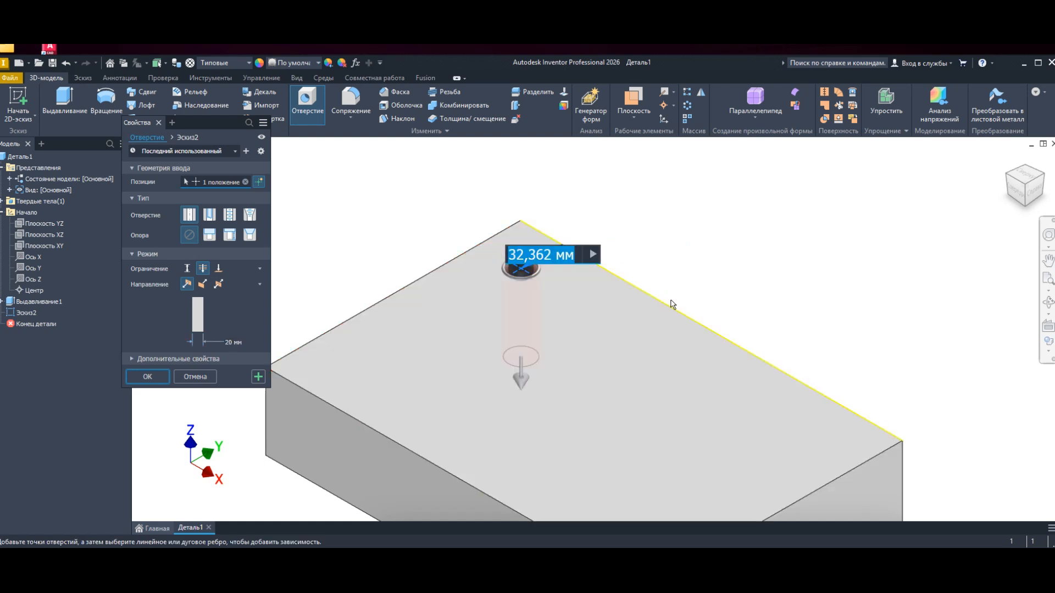
type("30")
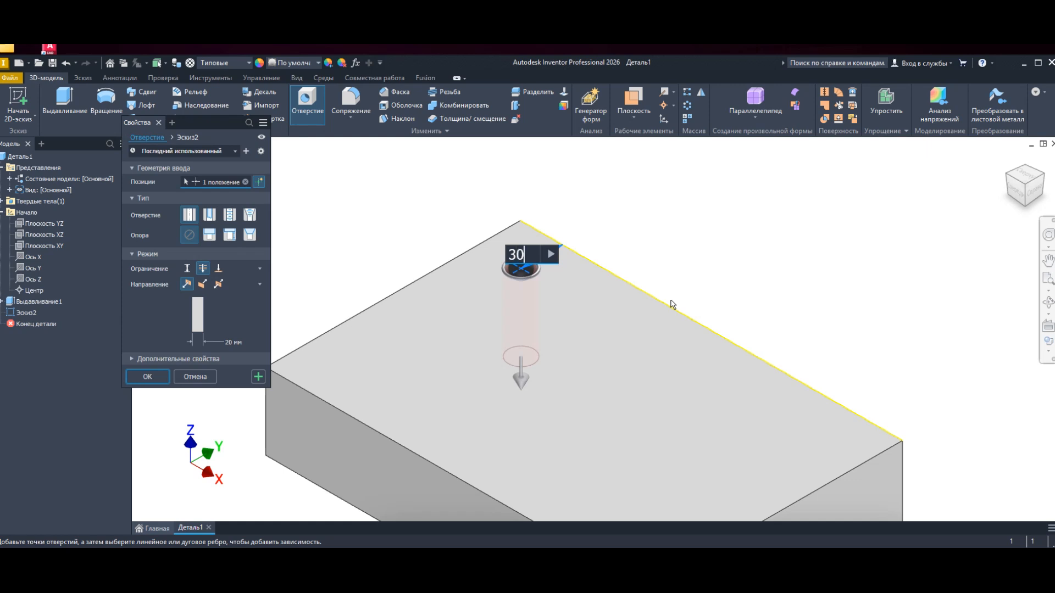
key("Return")
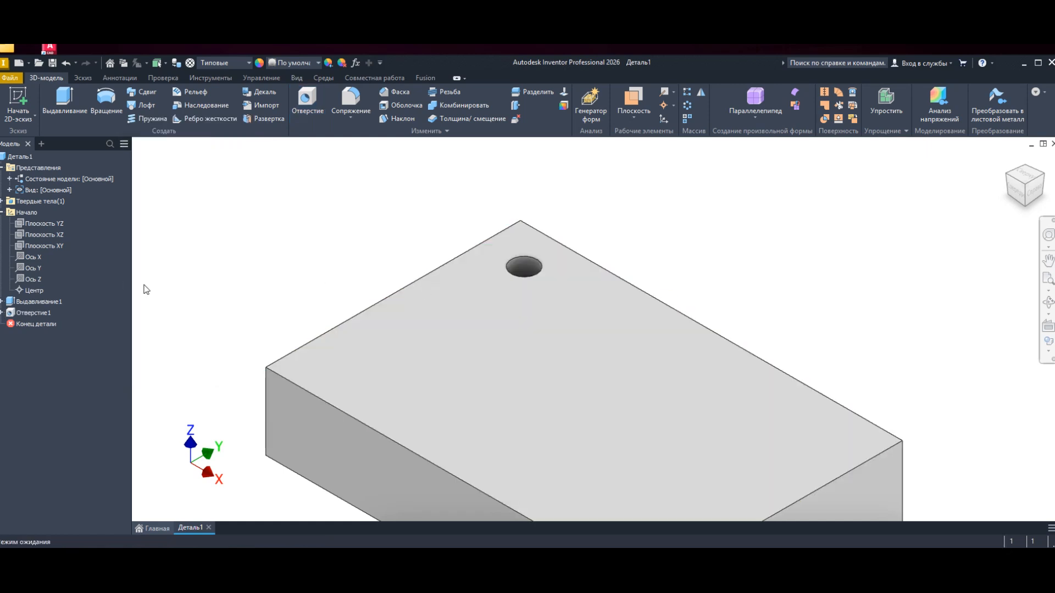
left_click(488, 245)
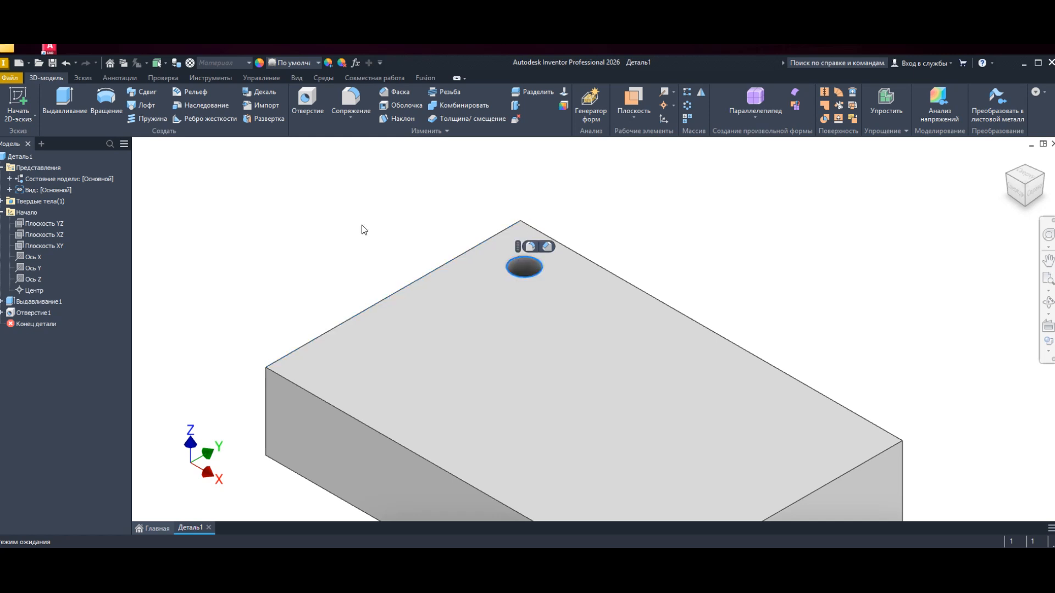
left_click(216, 182)
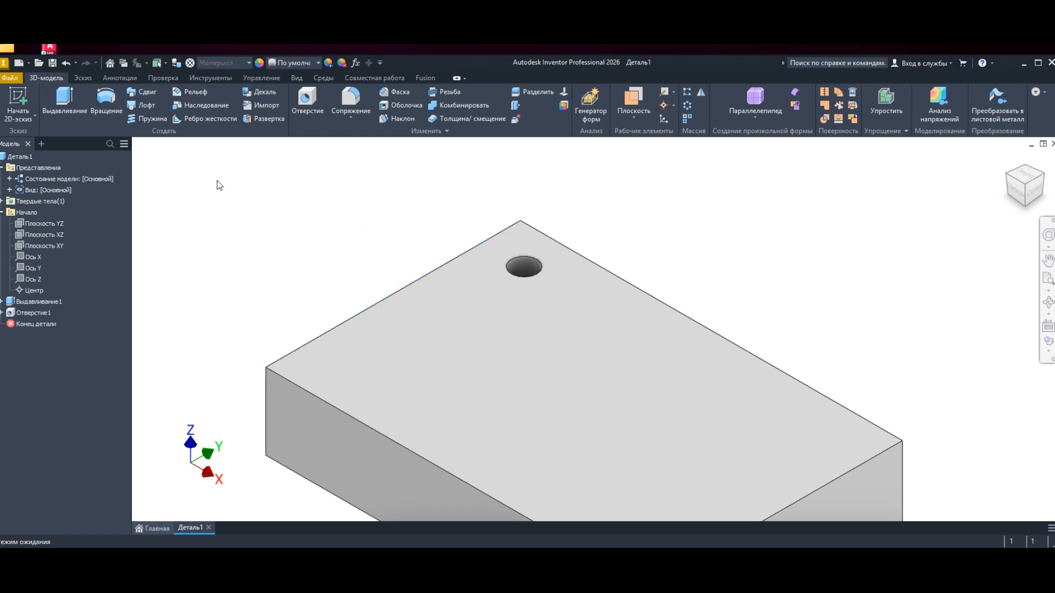
left_click(3, 302)
double_click(35, 313)
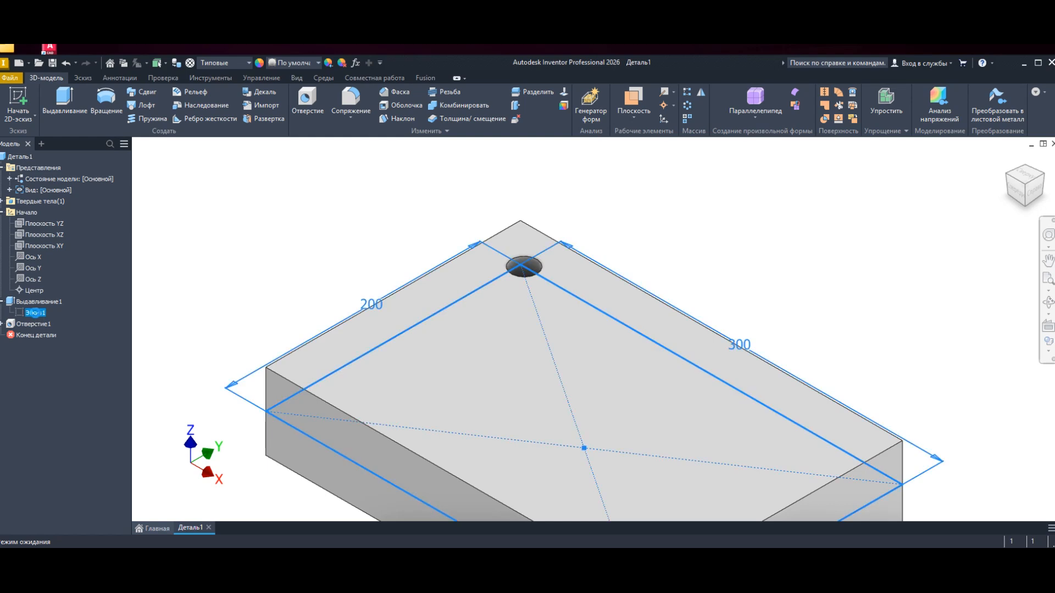
scroll(648, 321, "up", 5)
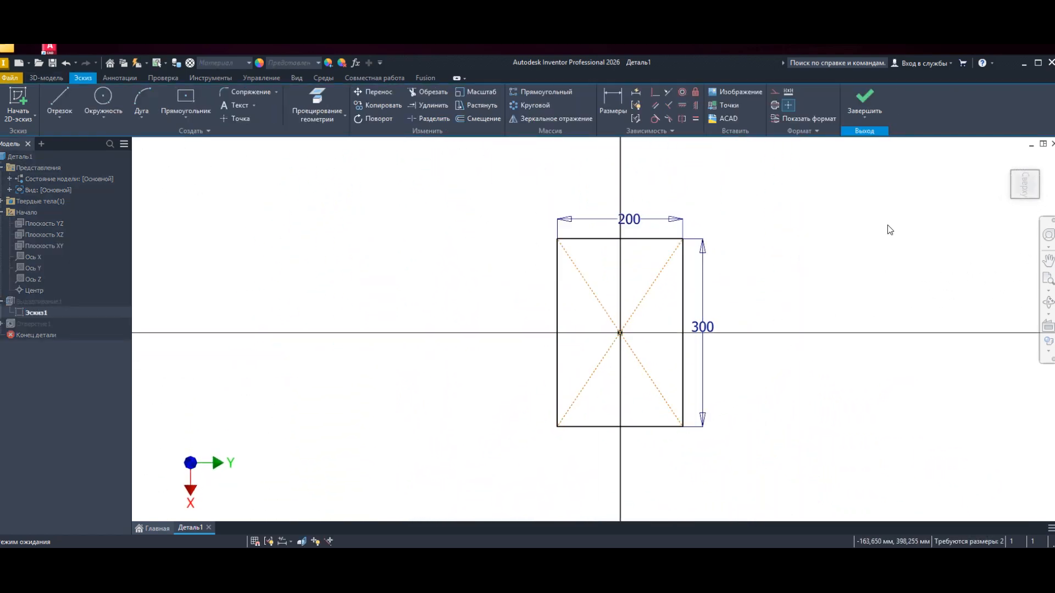
left_click(864, 100)
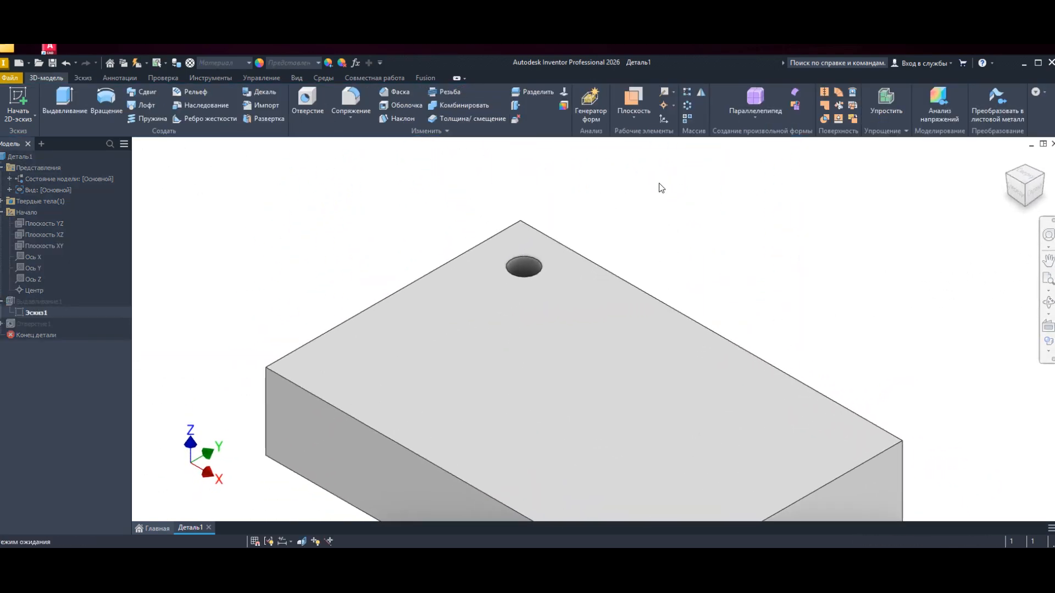
Step: Edit the hole's sketch, dimension its center from the block's short back edge by linking to the existing 30 mm dimension, and finish the sketch
right_click(30, 328)
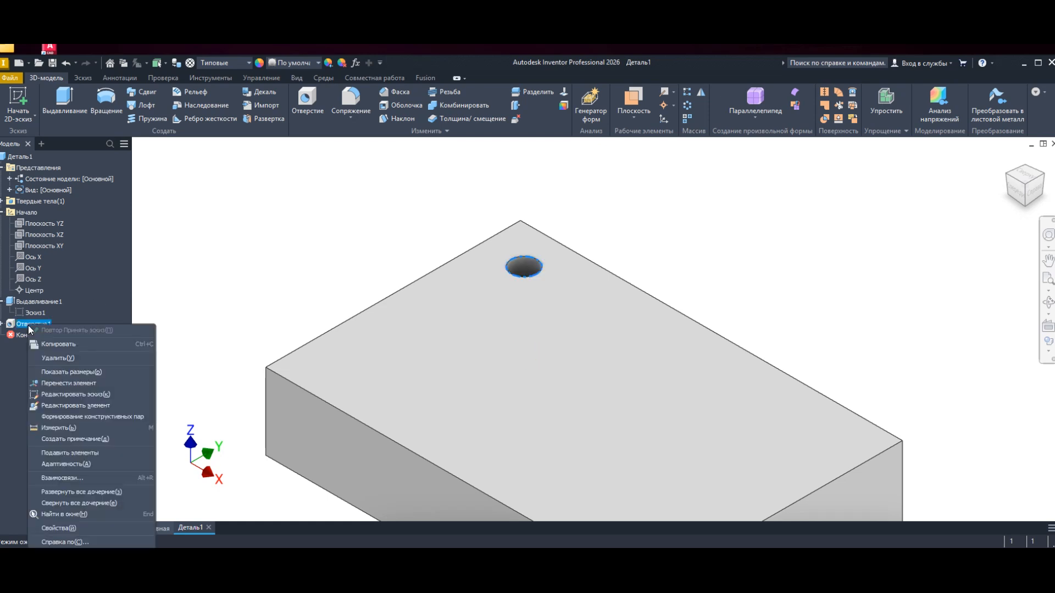
left_click(85, 396)
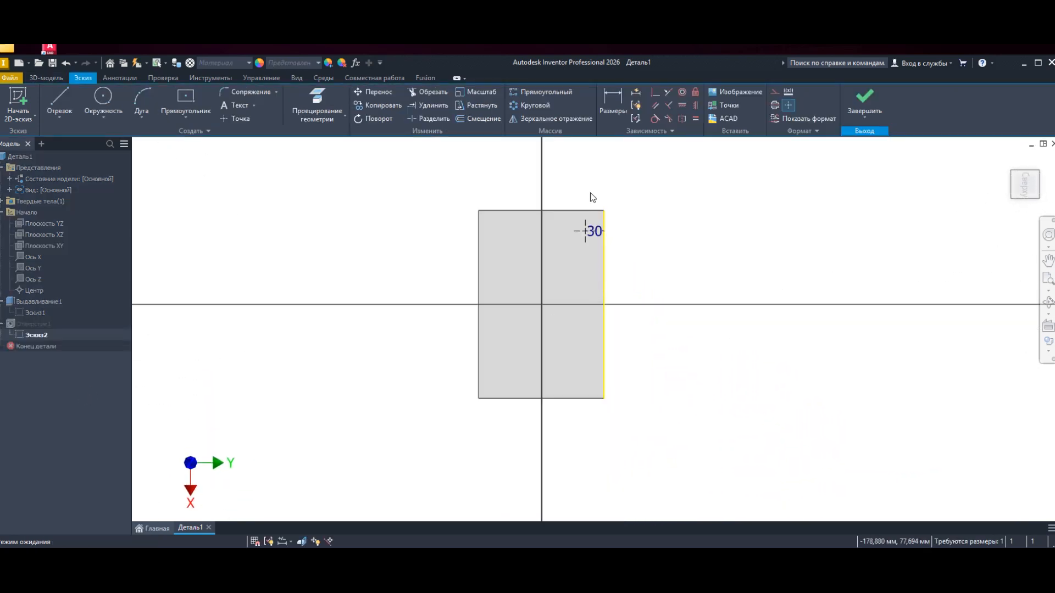
scroll(590, 193, "down", 5)
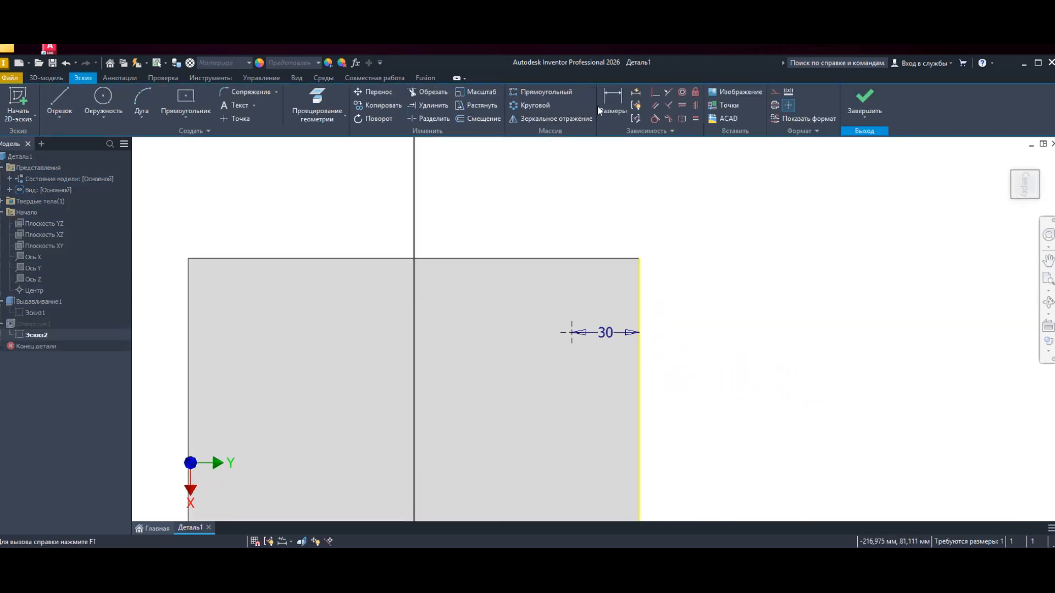
left_click(570, 258)
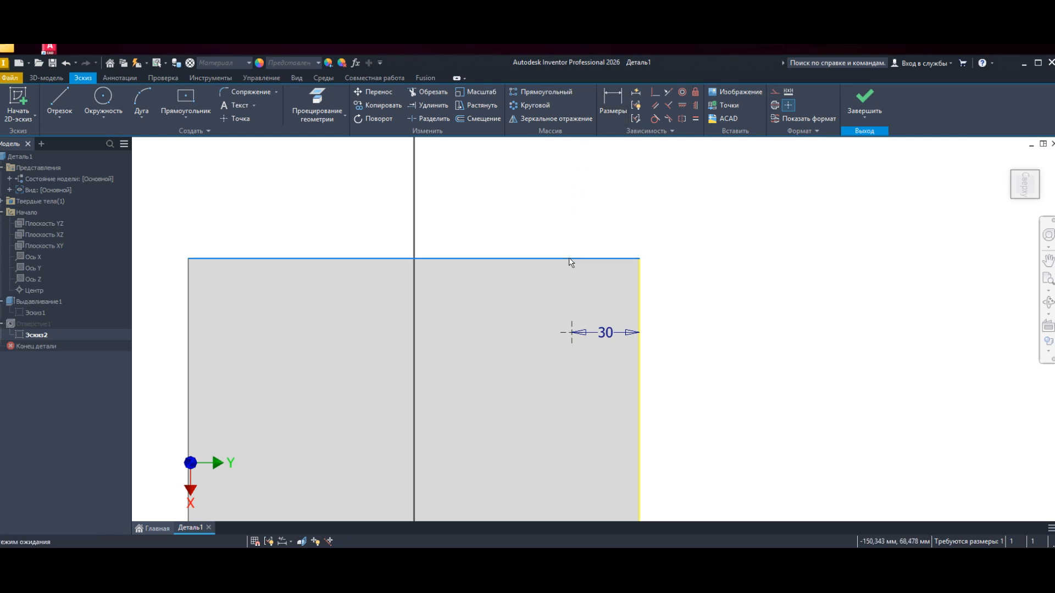
left_click(572, 334)
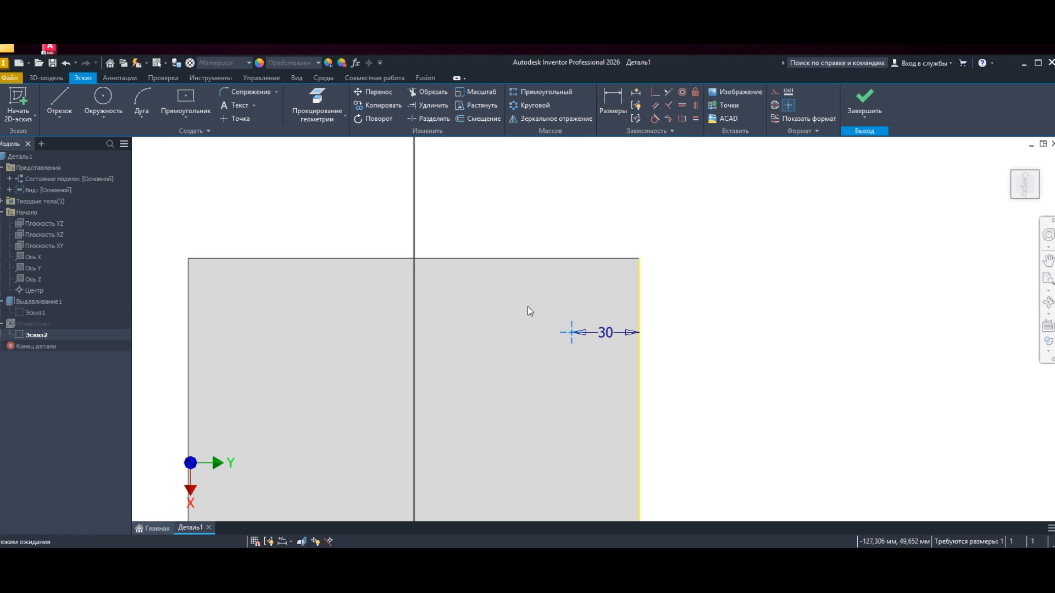
left_click(614, 96)
left_click(572, 258)
left_click(571, 333)
left_click(538, 299)
left_click(605, 332)
left_click(578, 337)
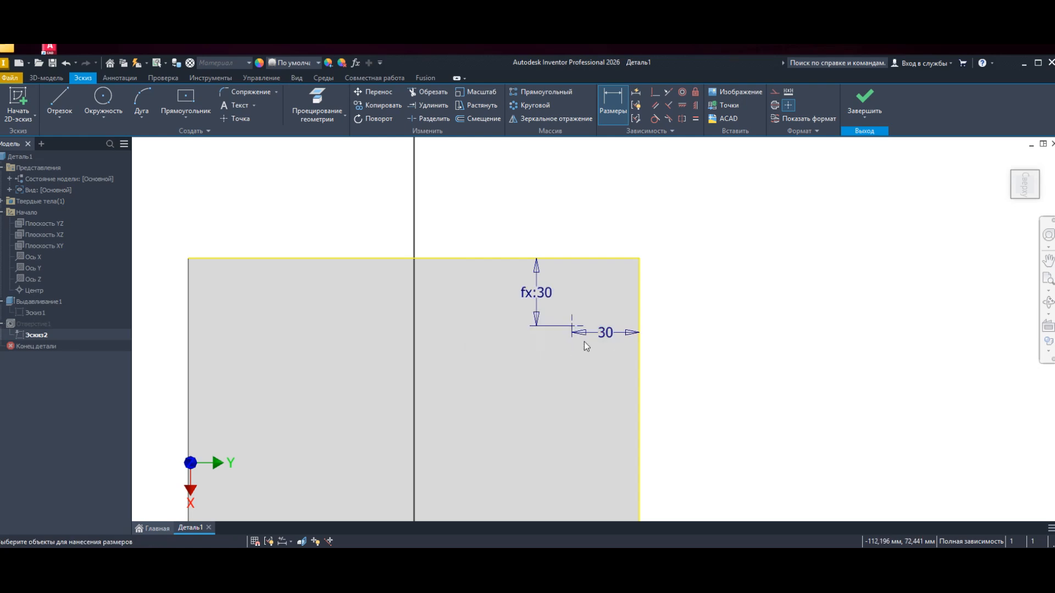
left_click(866, 104)
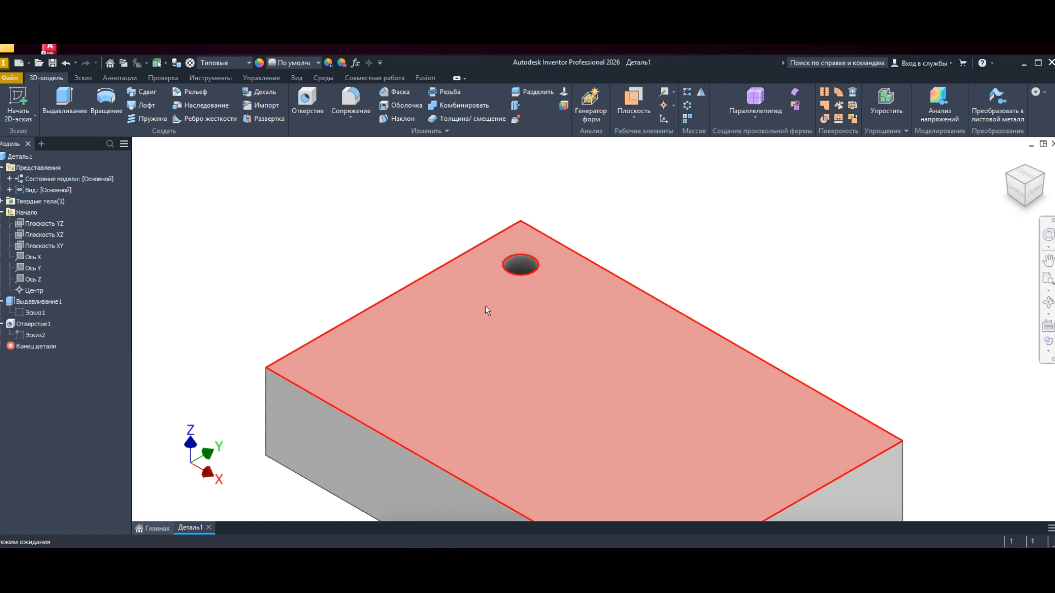
left_click(687, 93)
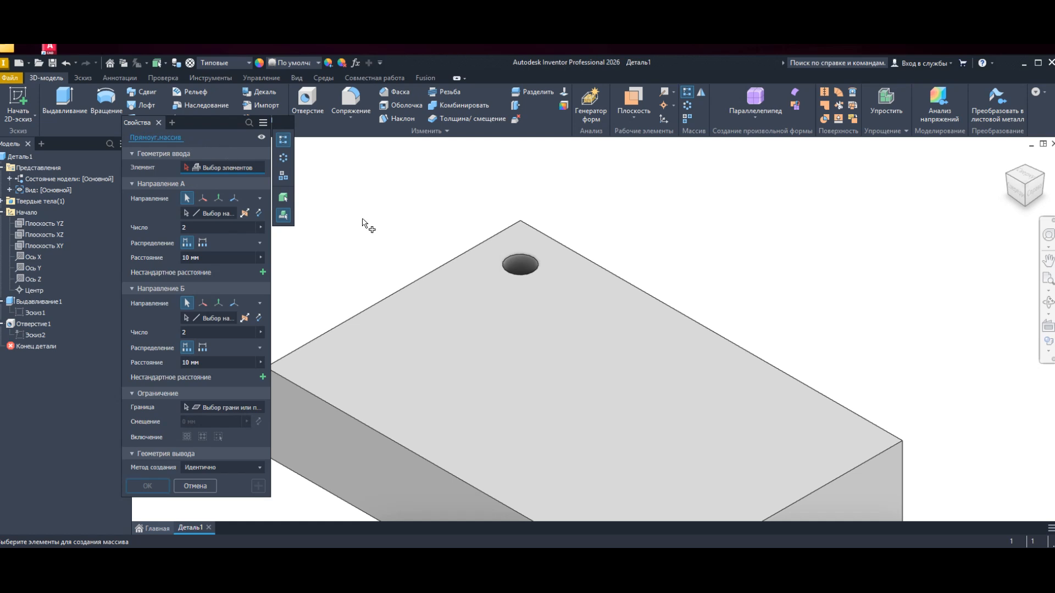
scroll(707, 287, "up", 2)
scroll(717, 283, "down", 3)
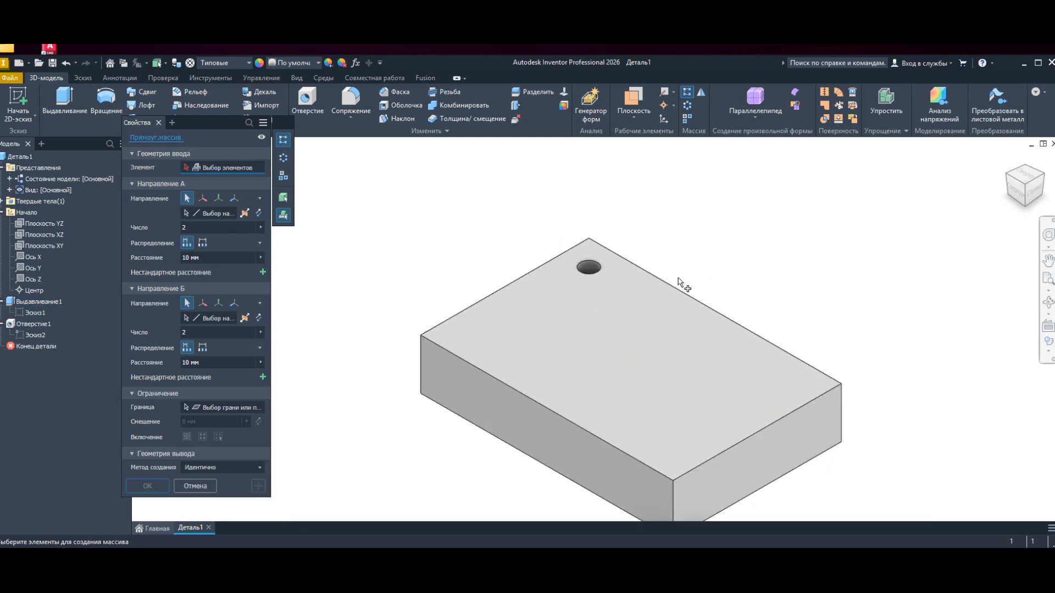
scroll(645, 299, "up", 2)
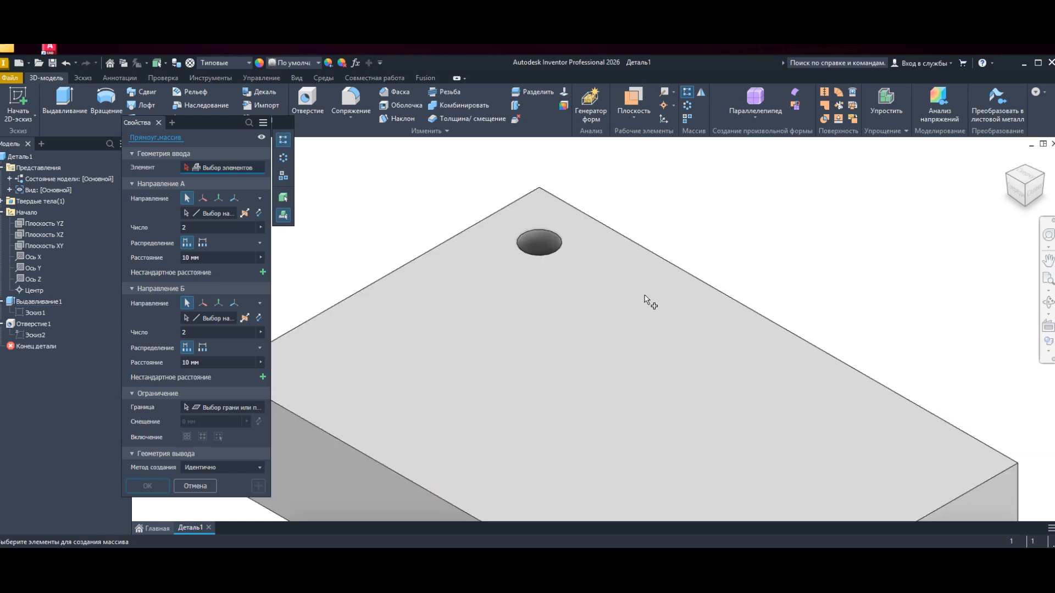
scroll(645, 299, "down", 2)
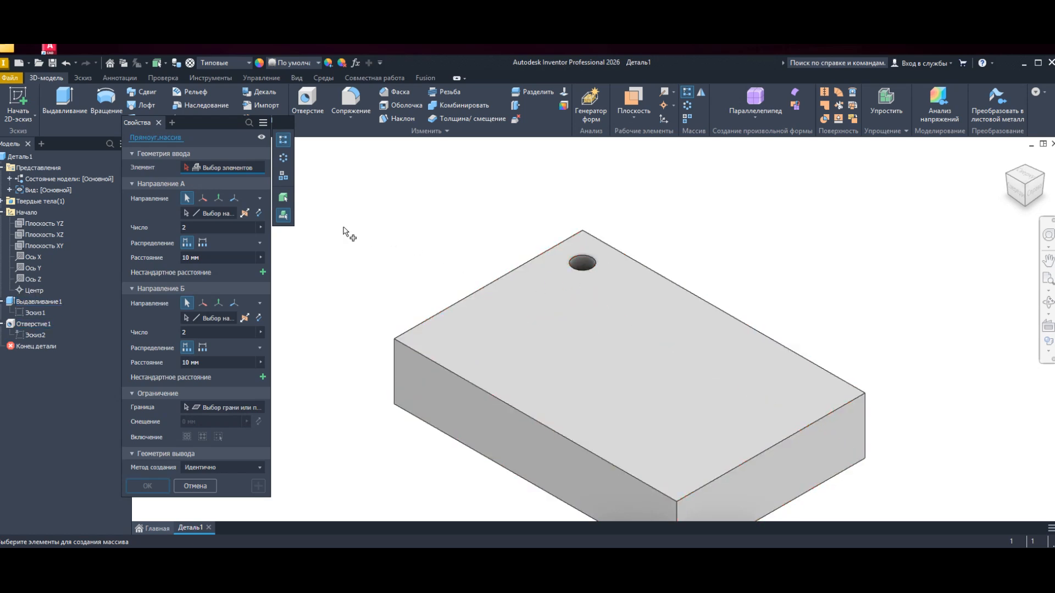
left_click(186, 214)
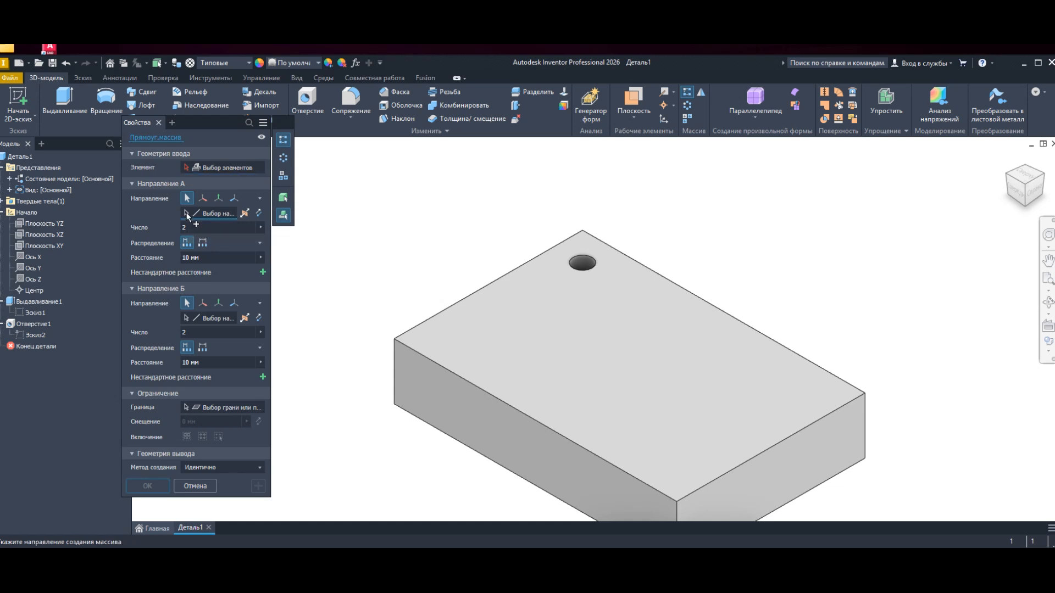
left_click(631, 263)
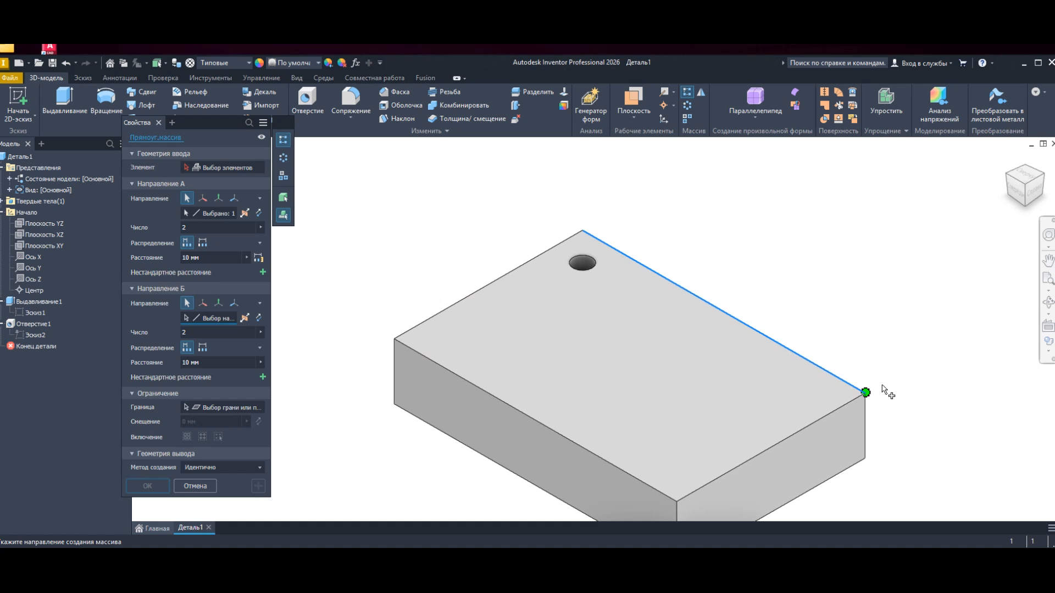
left_click(202, 199)
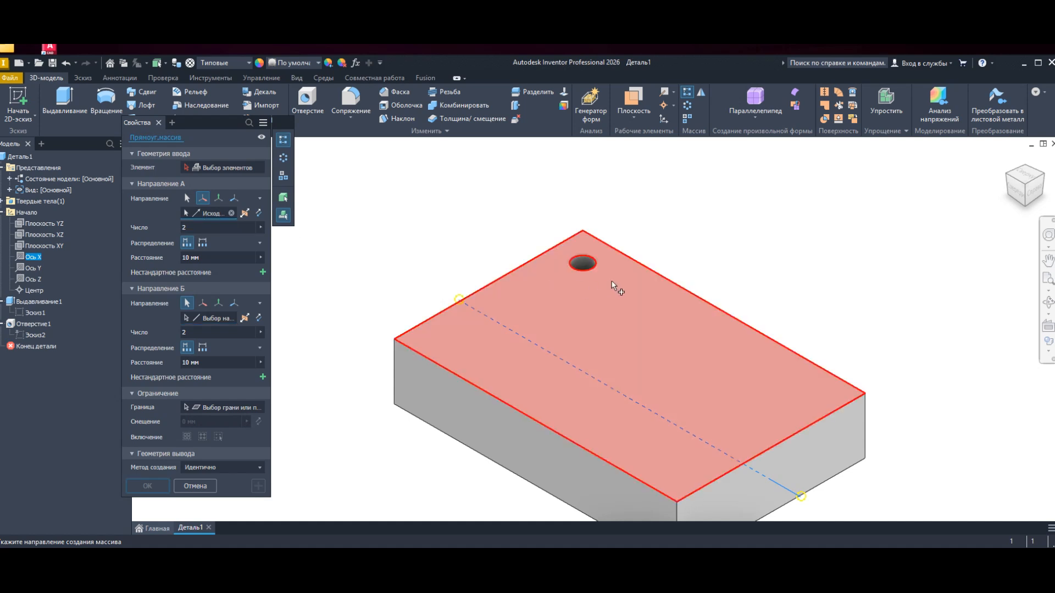
left_click(638, 265)
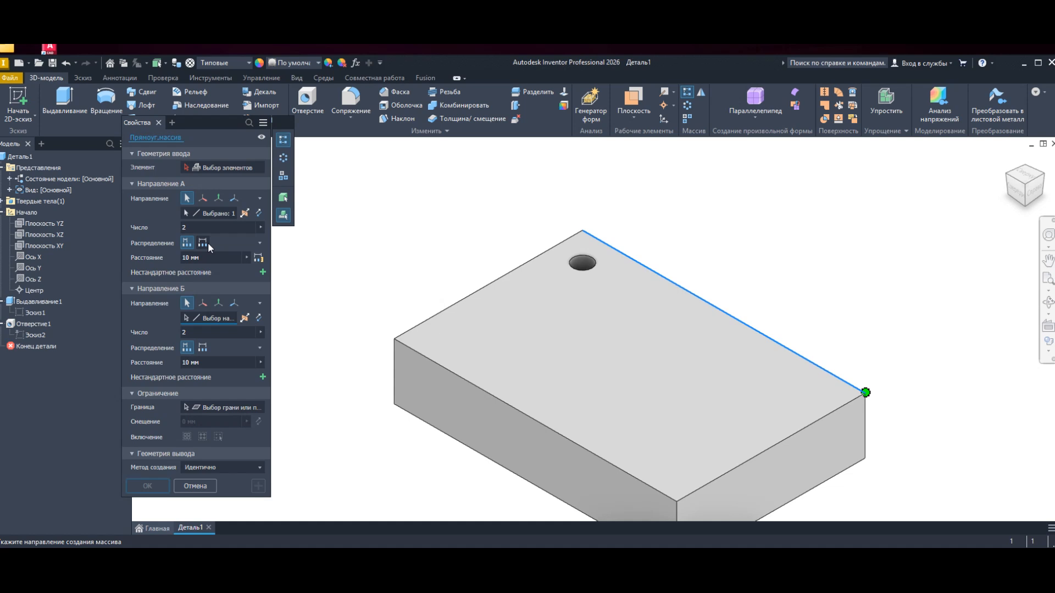
left_click(584, 262)
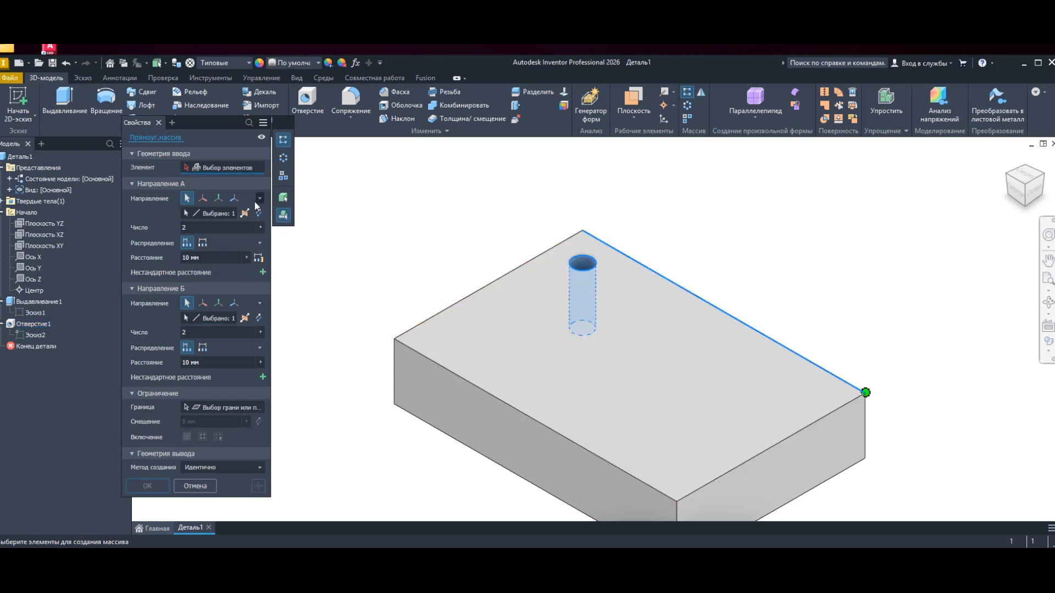
left_click(204, 198)
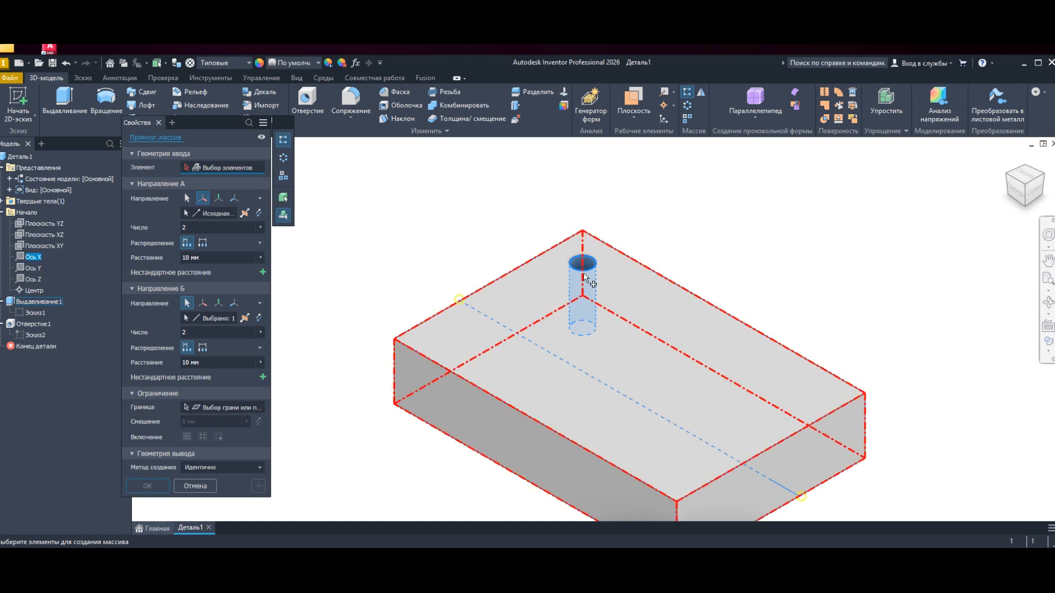
left_click(219, 199)
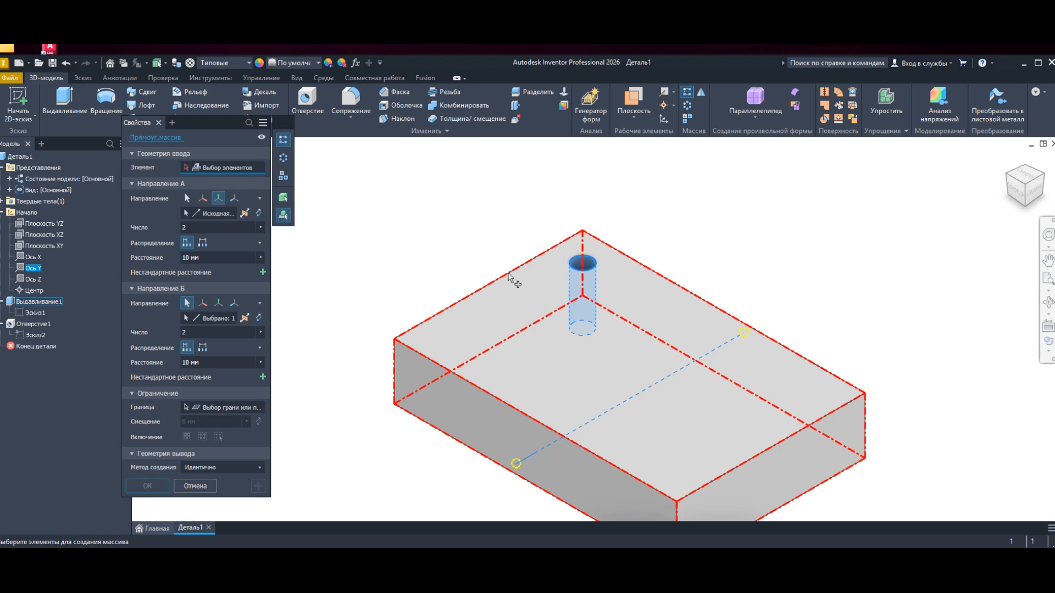
left_click(203, 199)
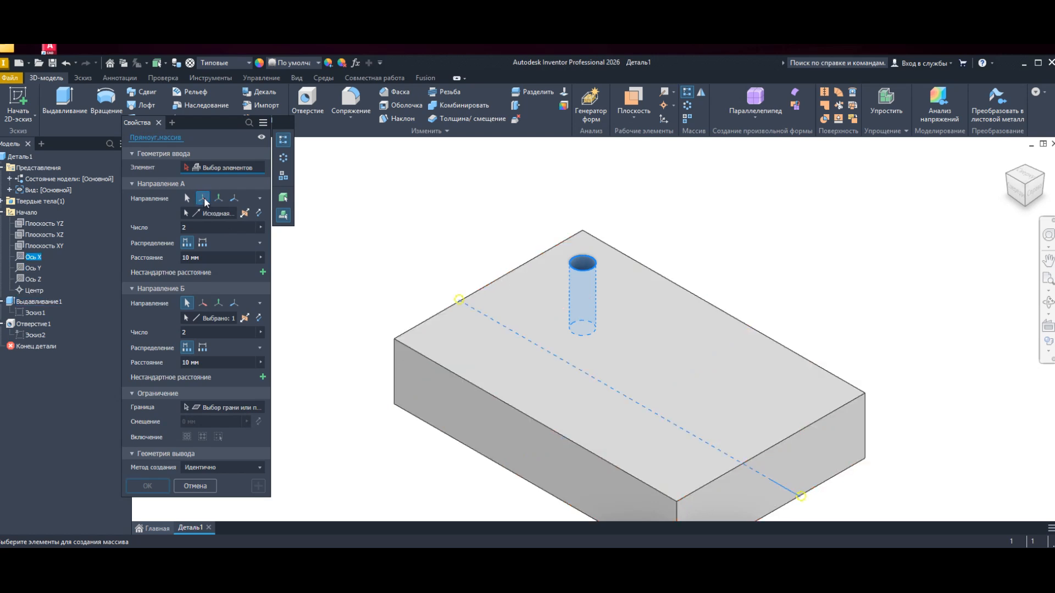
left_click(221, 215)
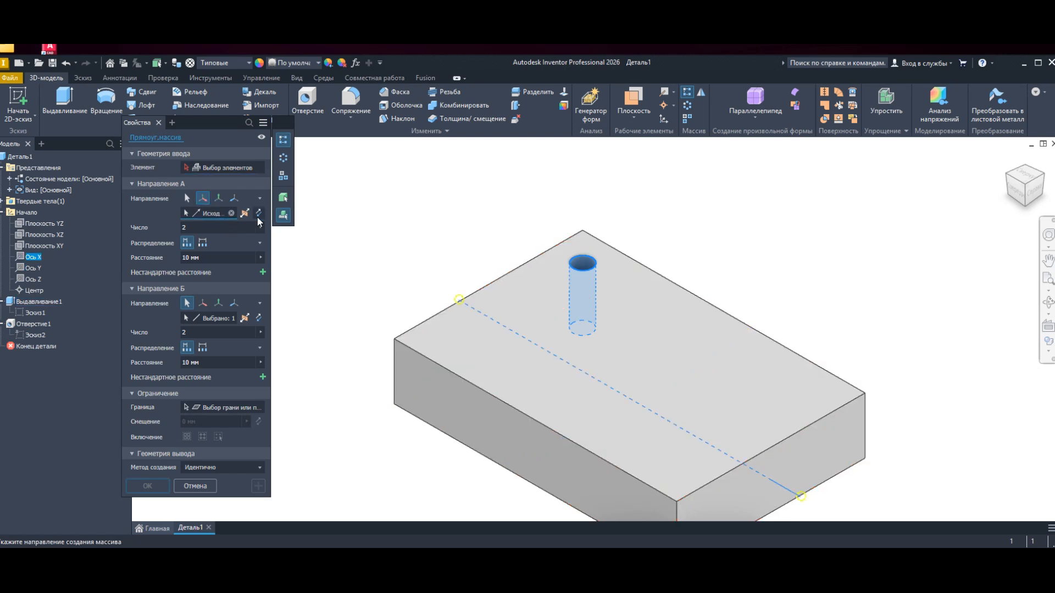
left_click(569, 239)
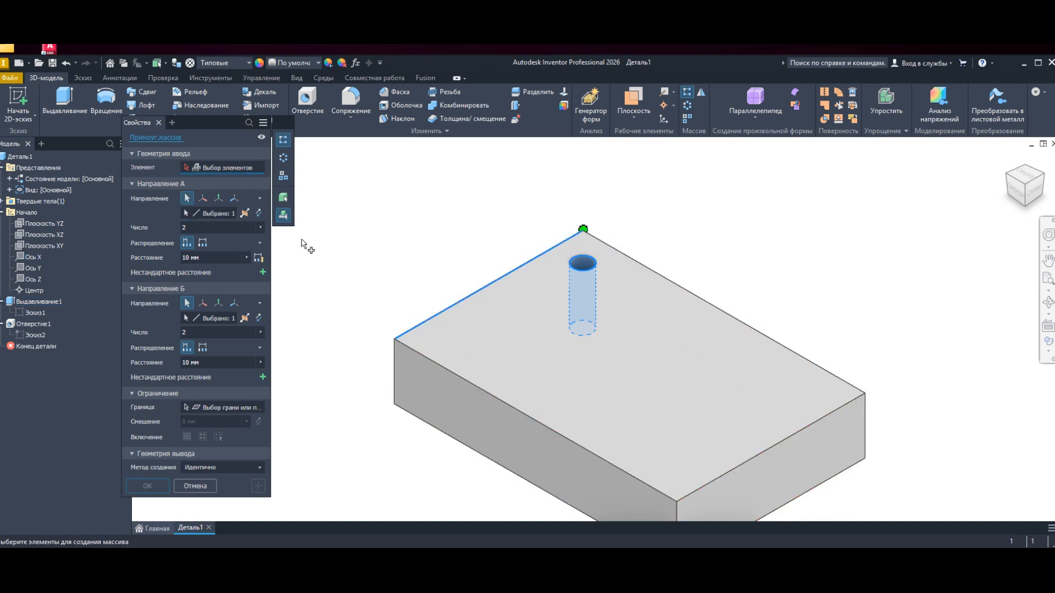
key("Escape")
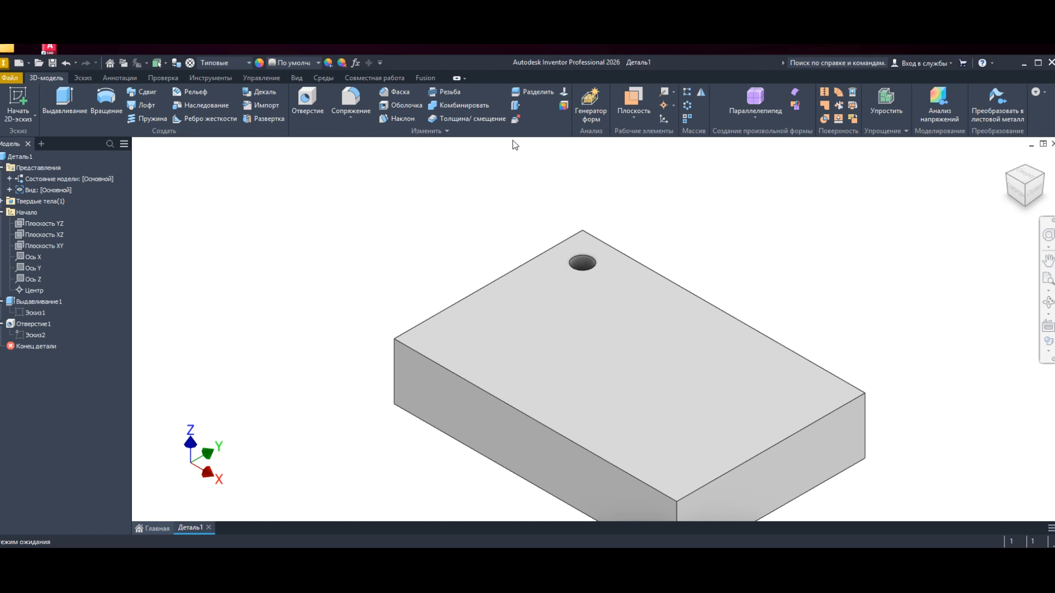
Step: Start a rectangular pattern of the hole, using the X axis as direction A and the top face's short back edge as direction B
left_click(688, 100)
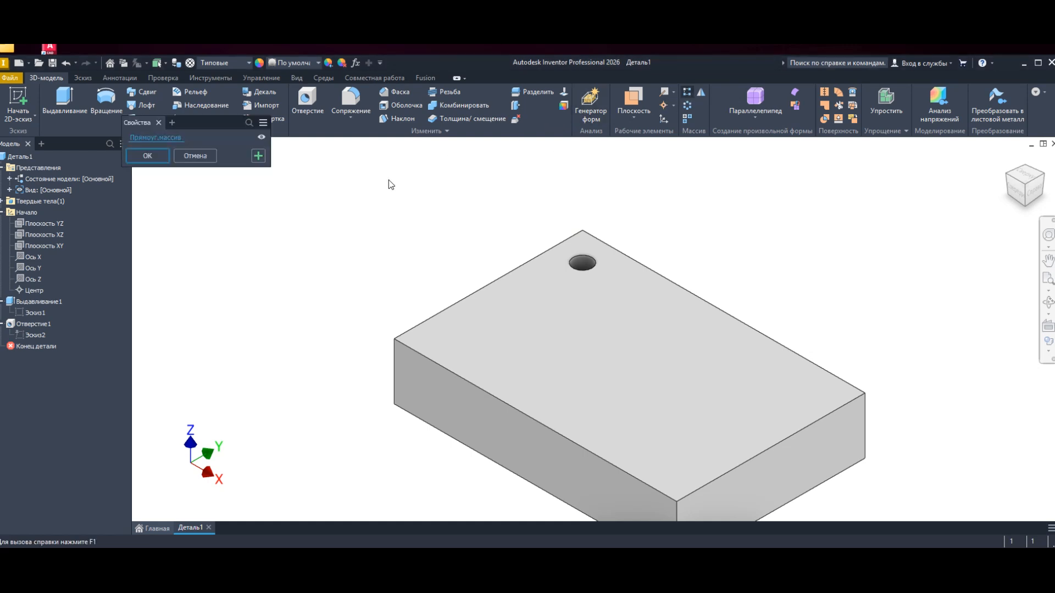
left_click(581, 264)
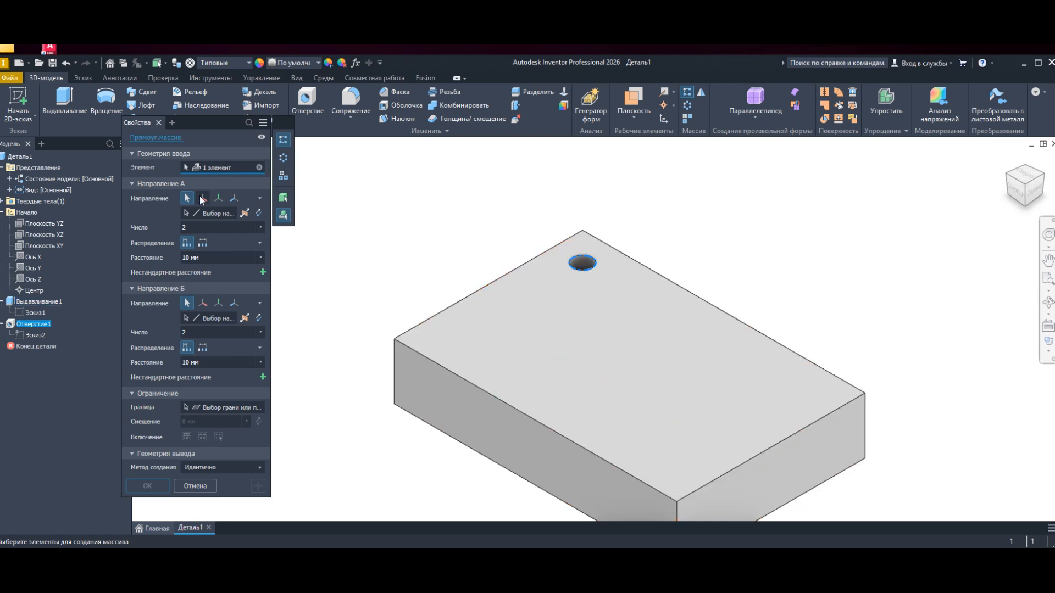
left_click(202, 198)
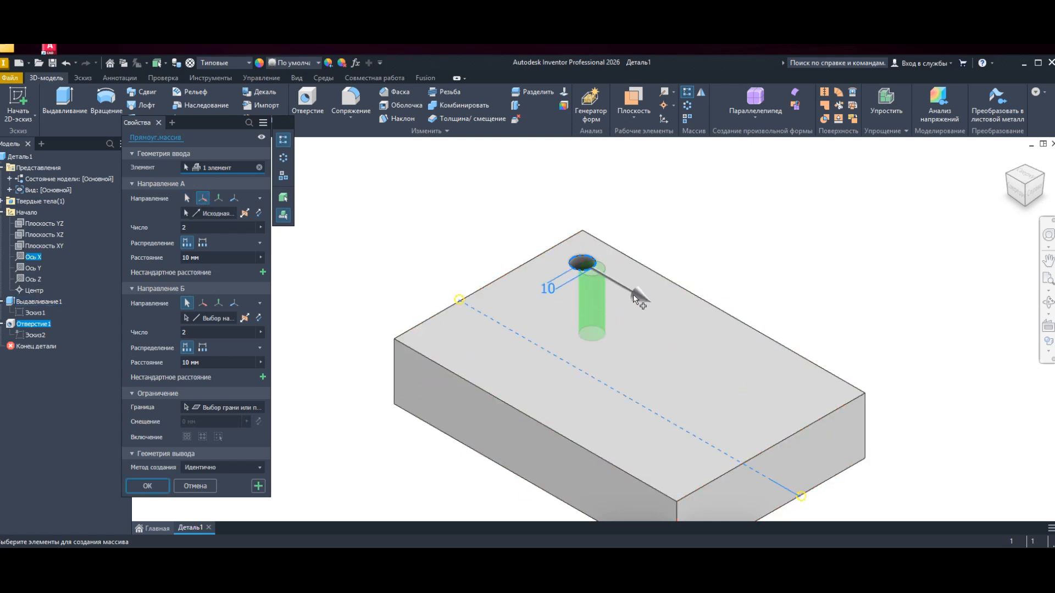
left_click(186, 303)
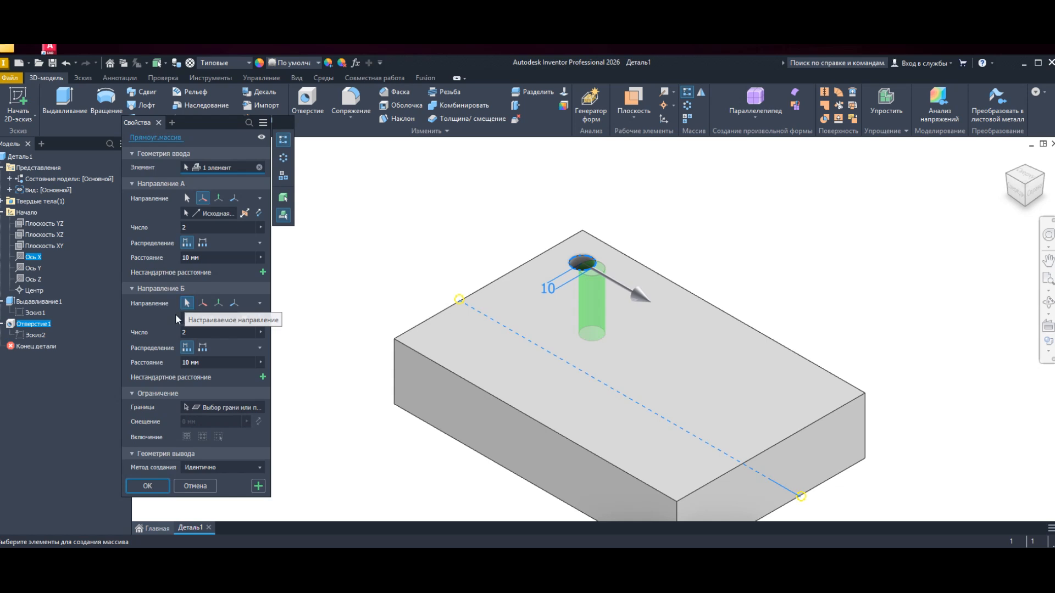
left_click(190, 305)
left_click(512, 272)
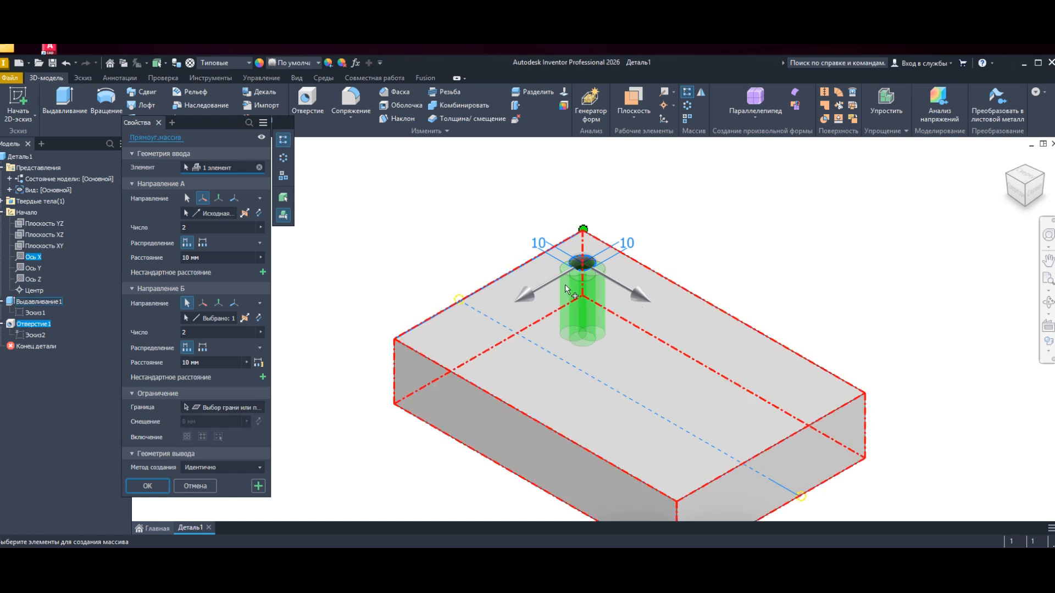
Step: Set direction A of the hole pattern to 3 instances spaced 80 mm apart
left_click(189, 226)
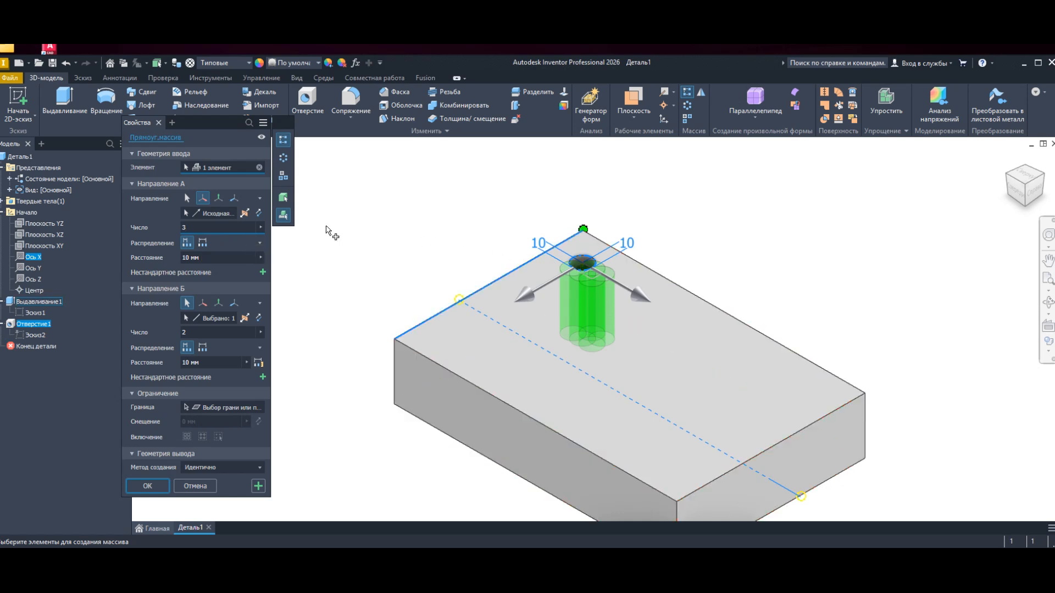
left_click(188, 257)
left_click(189, 258)
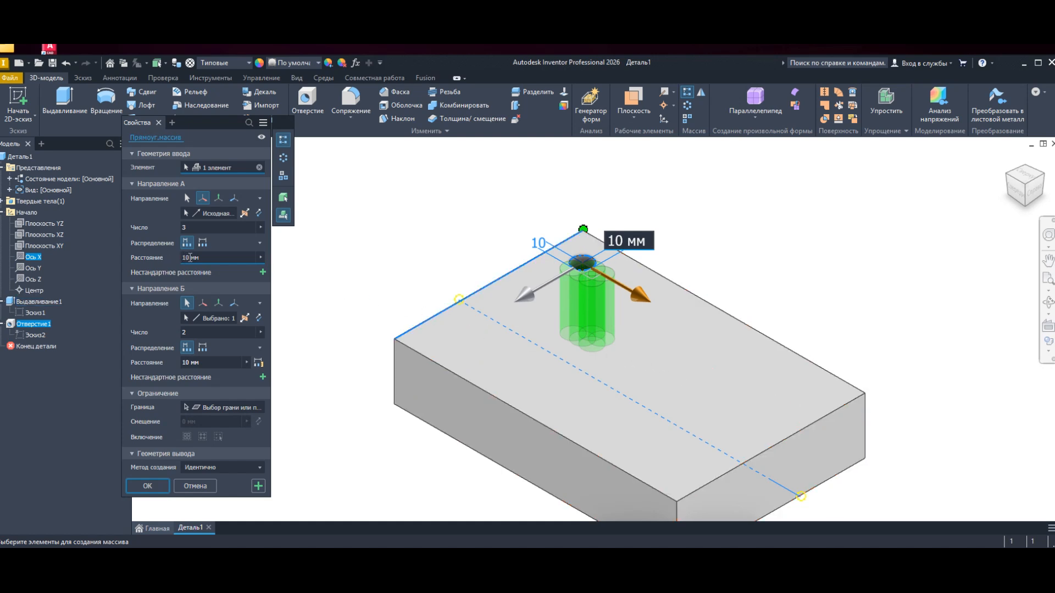
type("80")
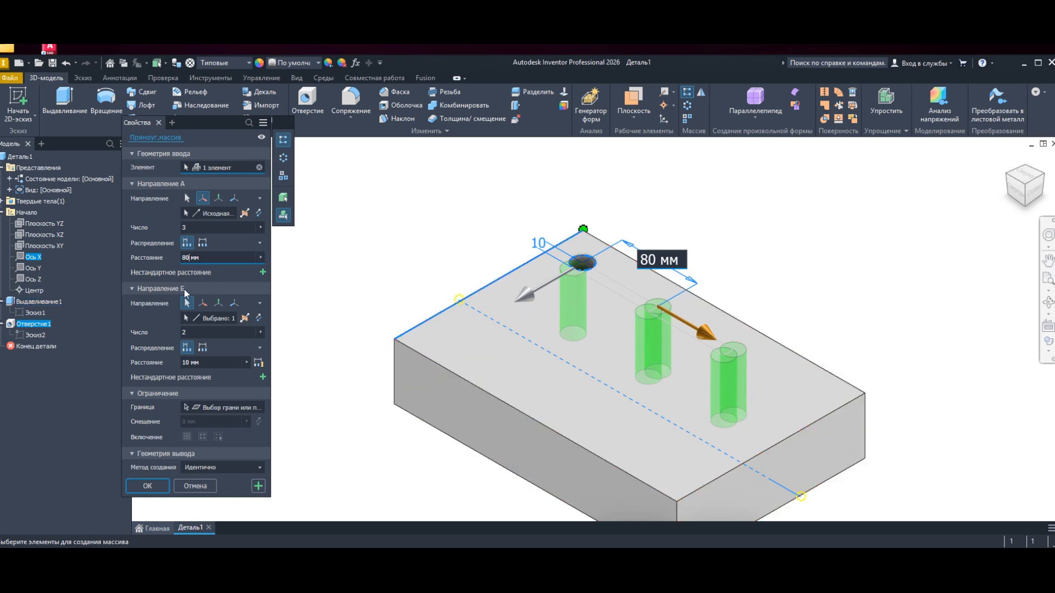
Step: Set direction B of the hole pattern to 3 instances spaced 43,3 mm apart
left_click_drag(193, 331, 169, 330)
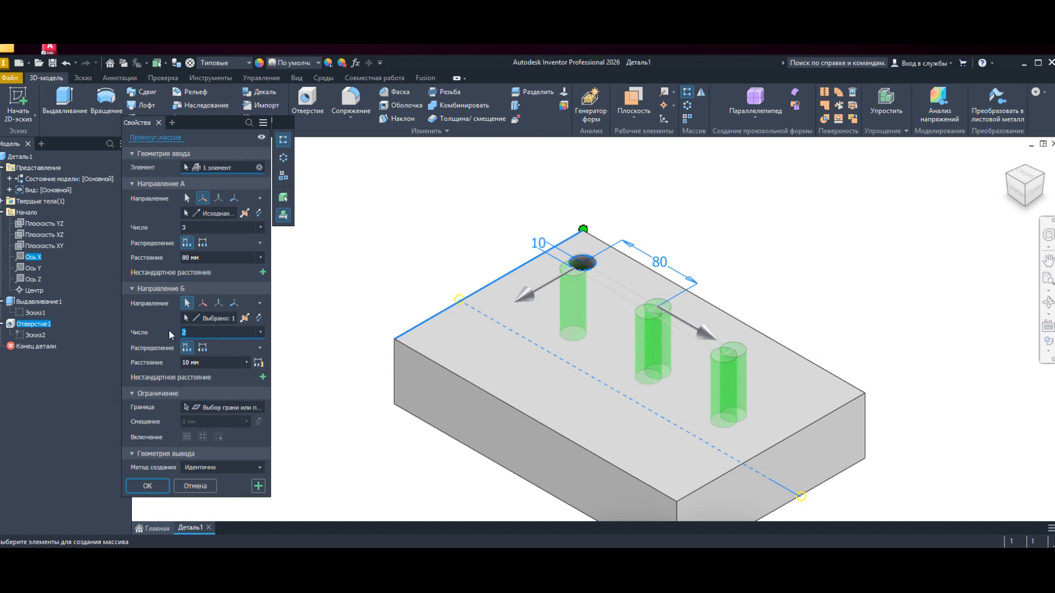
type("3")
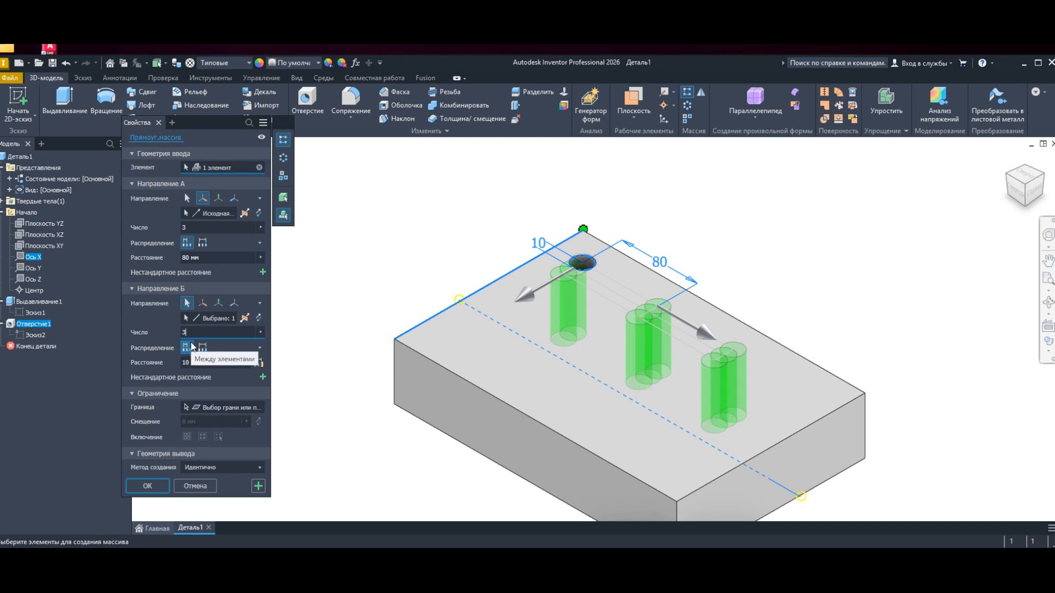
left_click(189, 362)
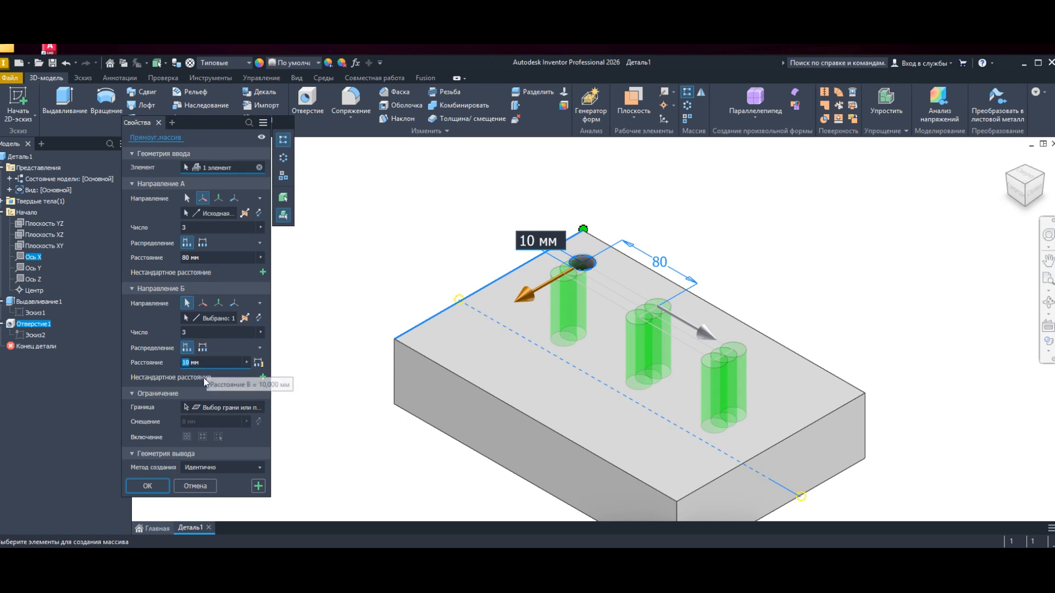
type("43,")
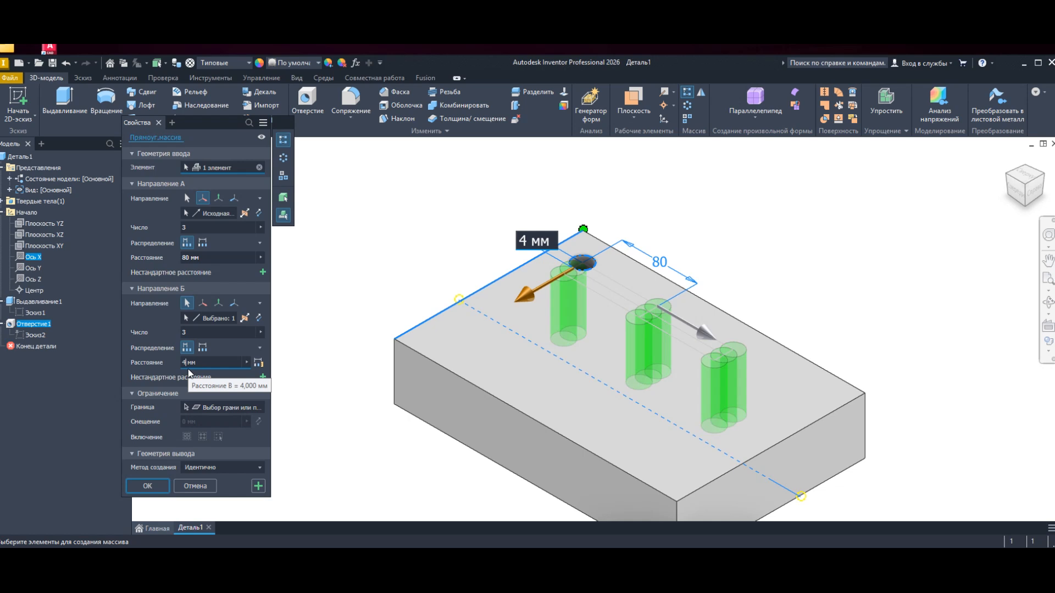
type("3")
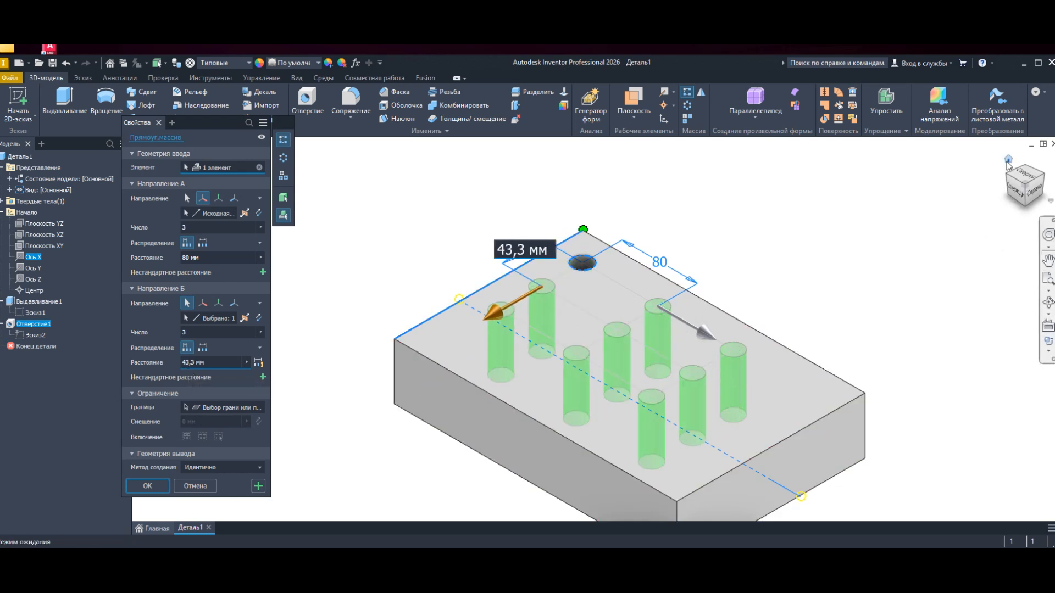
Step: Set direction B of the hole pattern to 4 instances spaced 43,5 mm apart
left_click(1009, 181)
left_click(1010, 180)
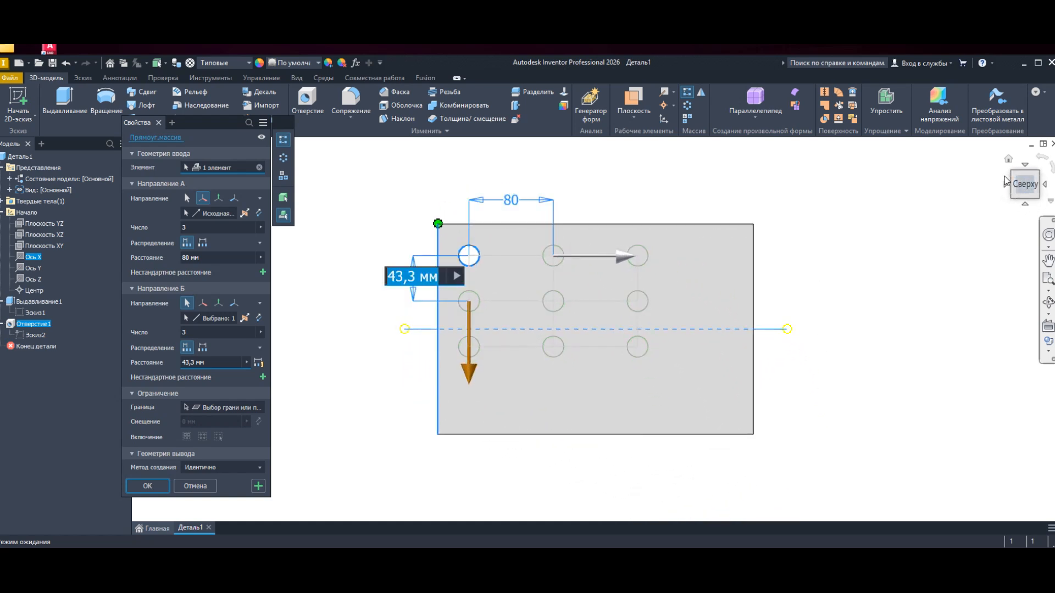
left_click(220, 333)
type("4")
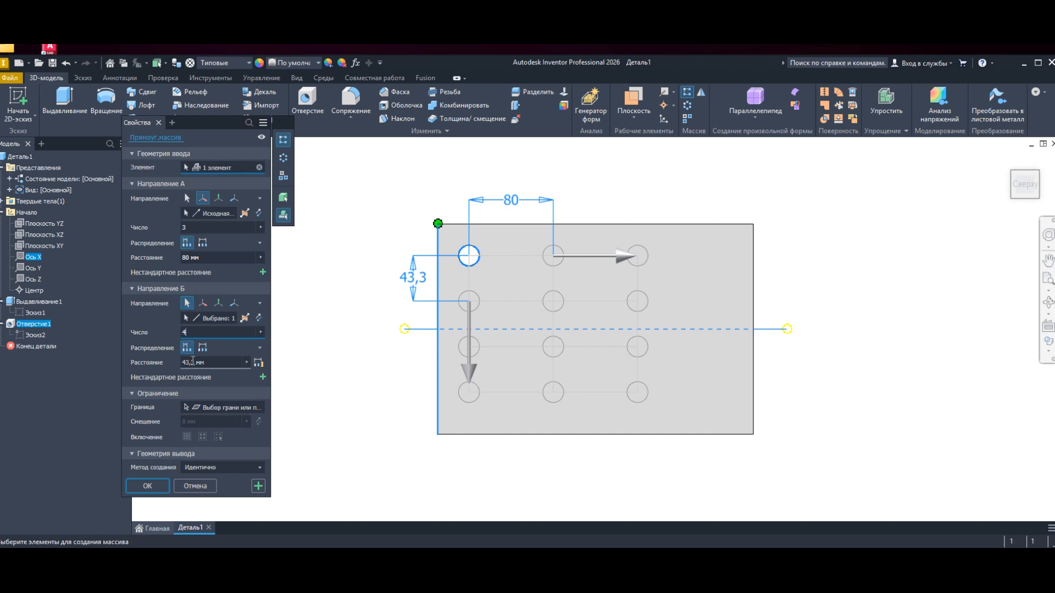
left_click(193, 362)
left_click(193, 362)
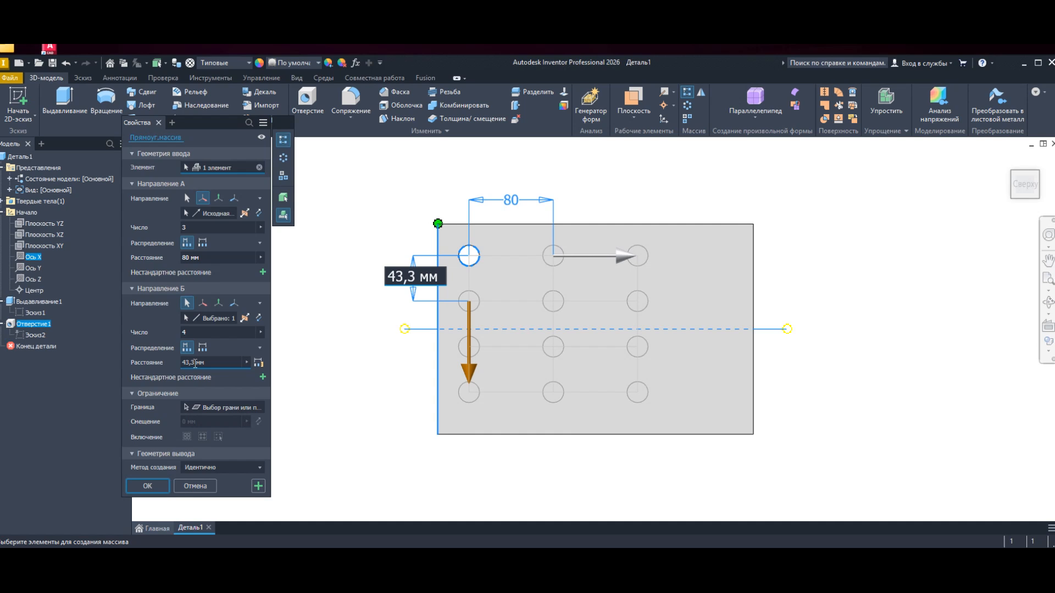
key("BackSpace")
type("5")
Step: Set direction A of the hole pattern to 4 instances and create the pattern
left_click(191, 227)
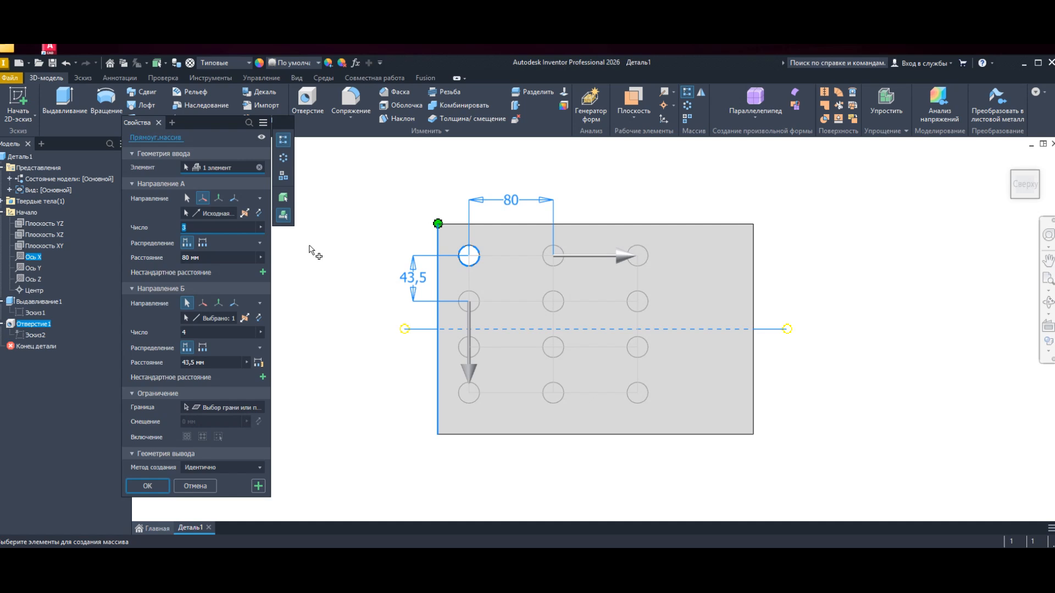
type("4")
left_click(258, 486)
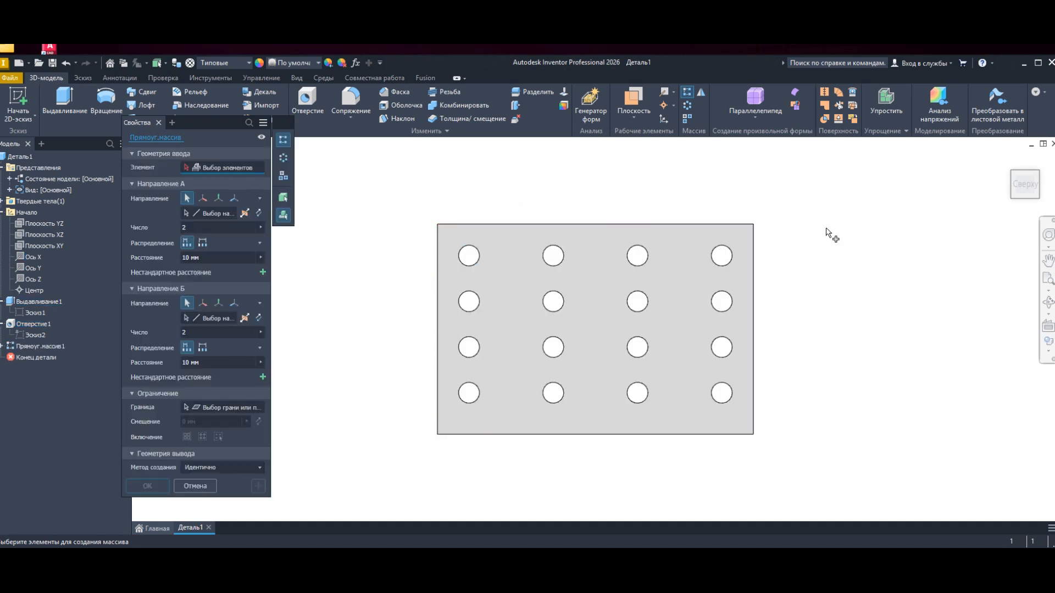
mouse_move(1025, 198)
right_click(350, 277)
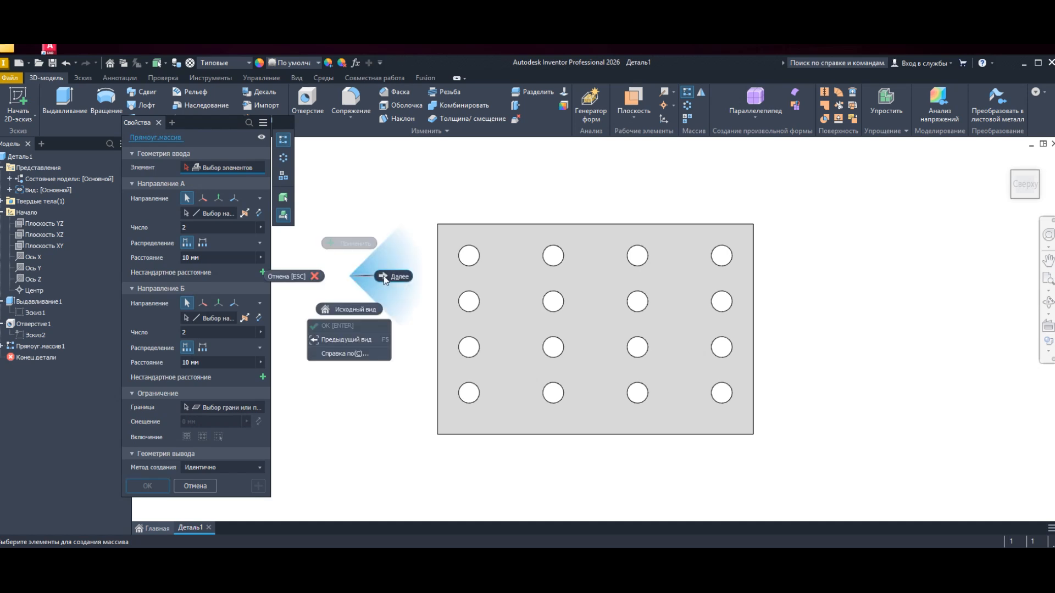
left_click(383, 276)
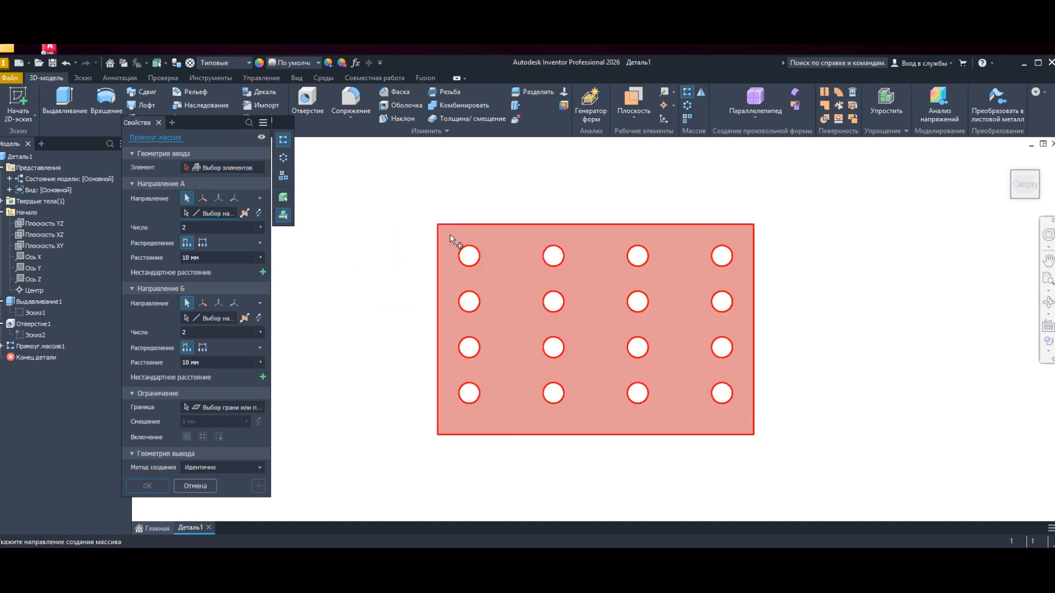
left_click(465, 252)
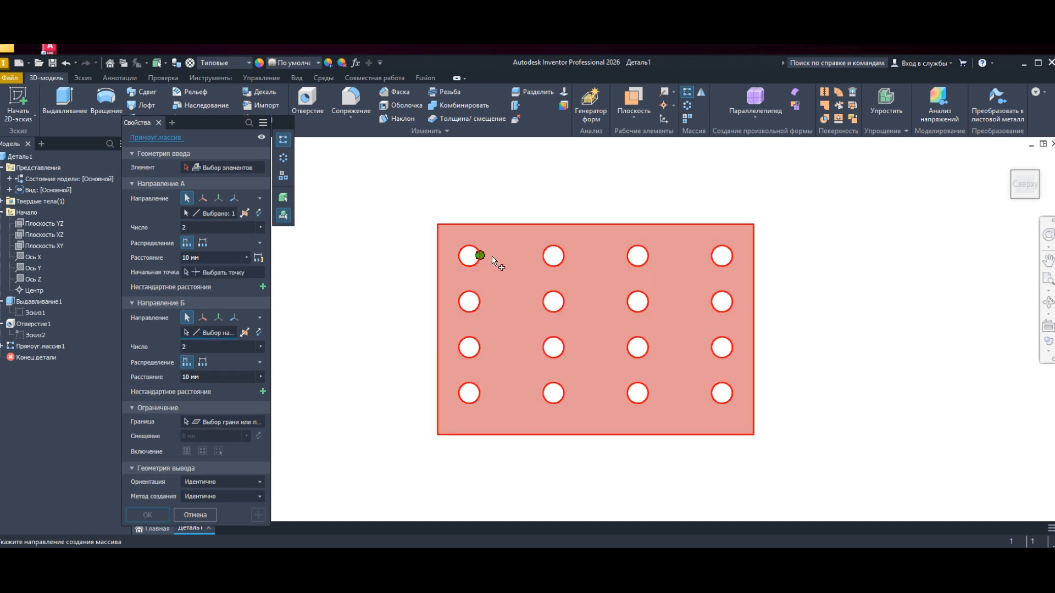
left_click(541, 257)
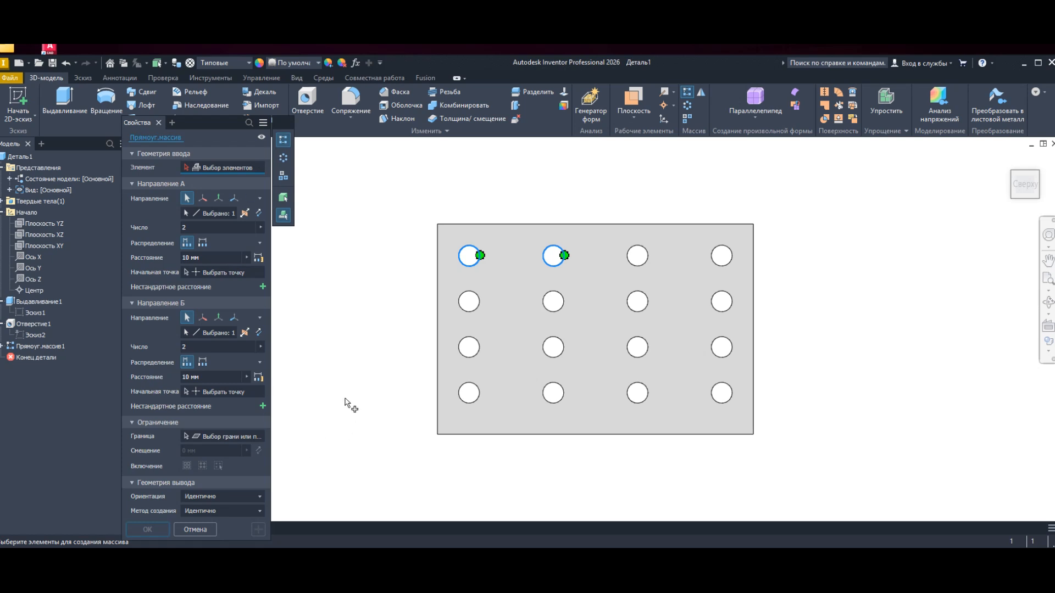
left_click(195, 529)
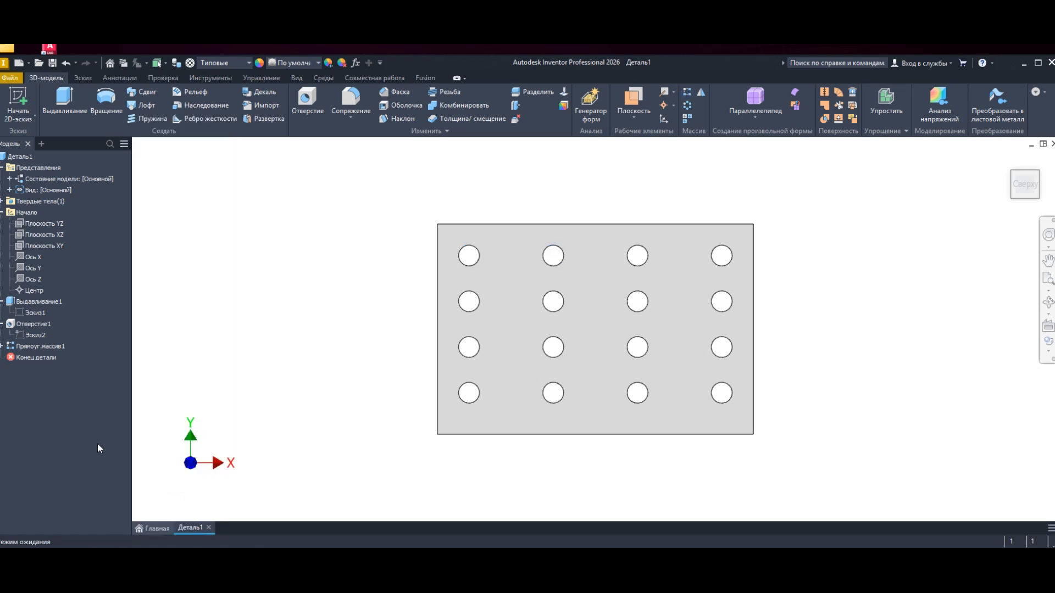
Step: Reopen the rectangular hole pattern for editing and set its direction B spacing to 43,7 mm
right_click(38, 346)
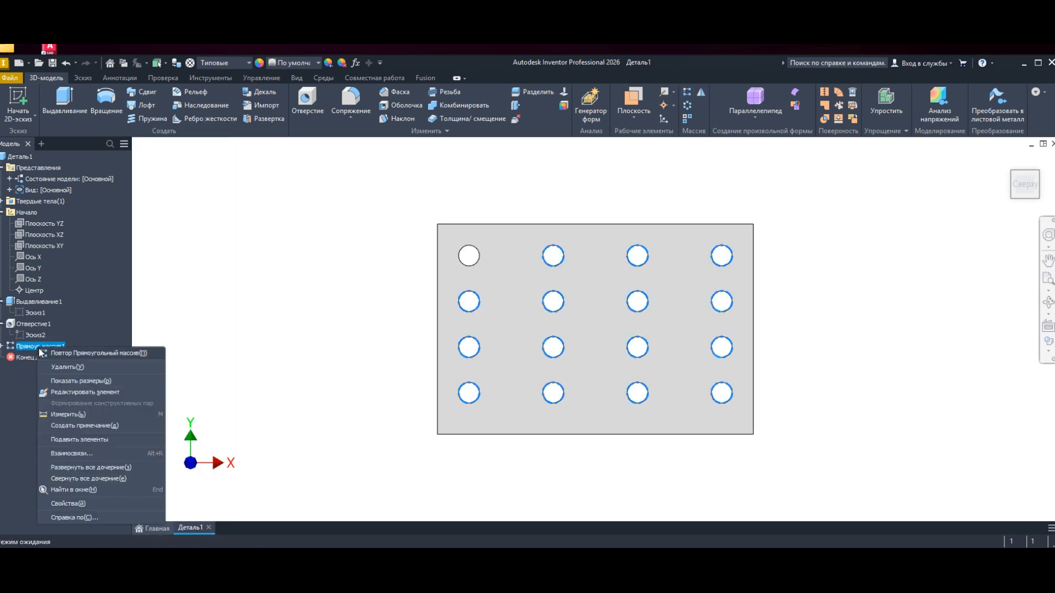
left_click(74, 392)
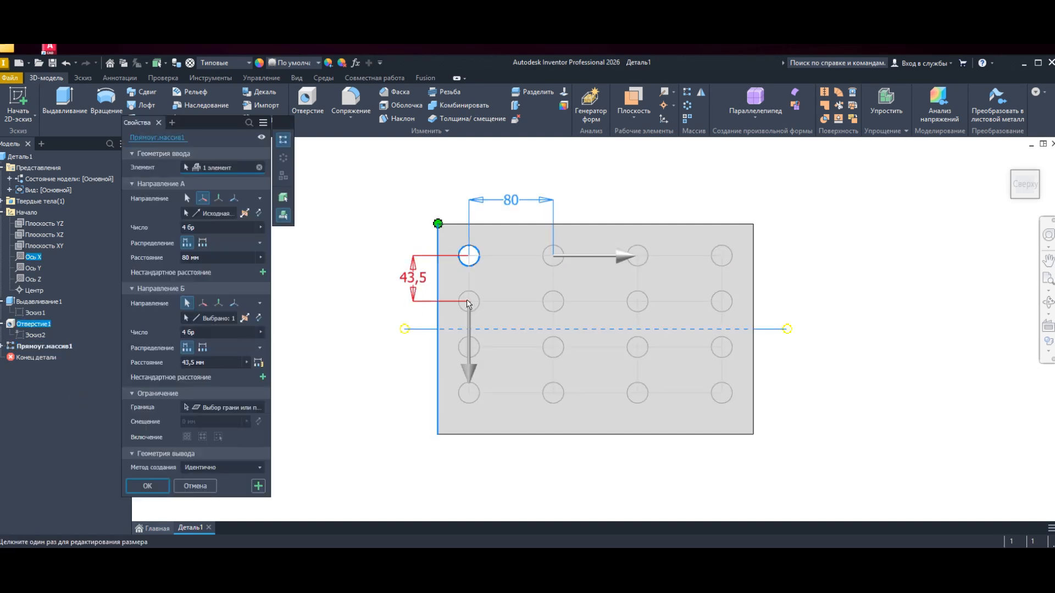
left_click(414, 280)
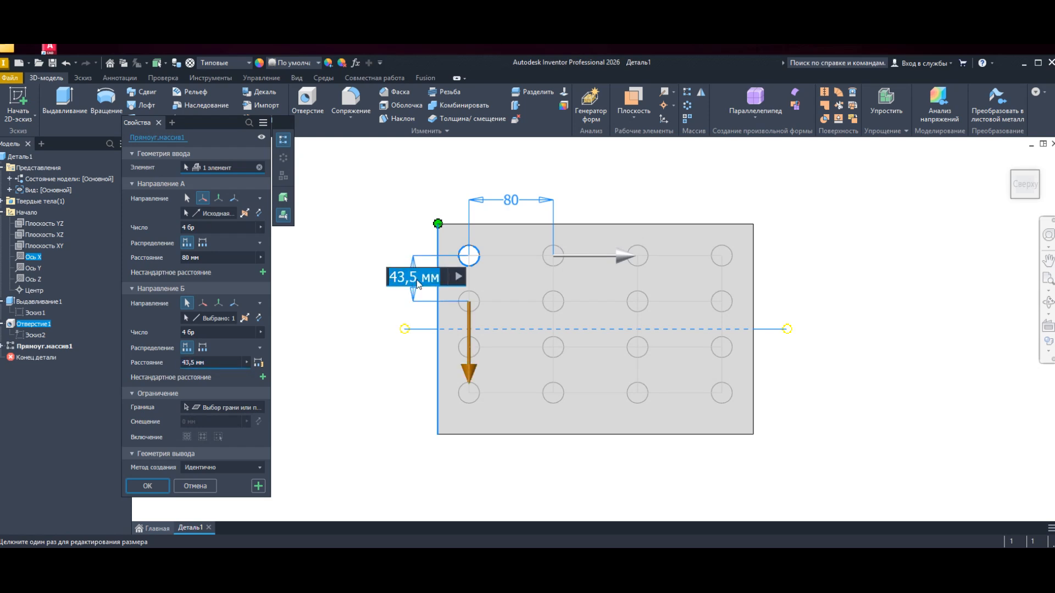
left_click(417, 280)
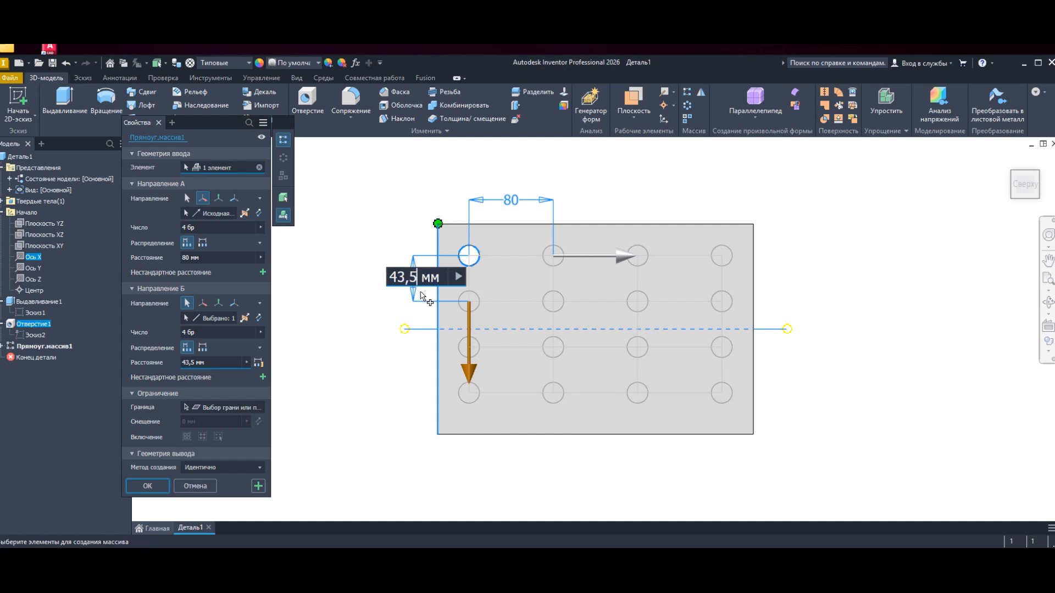
key("BackSpace")
key("BackSpace")
type(",7")
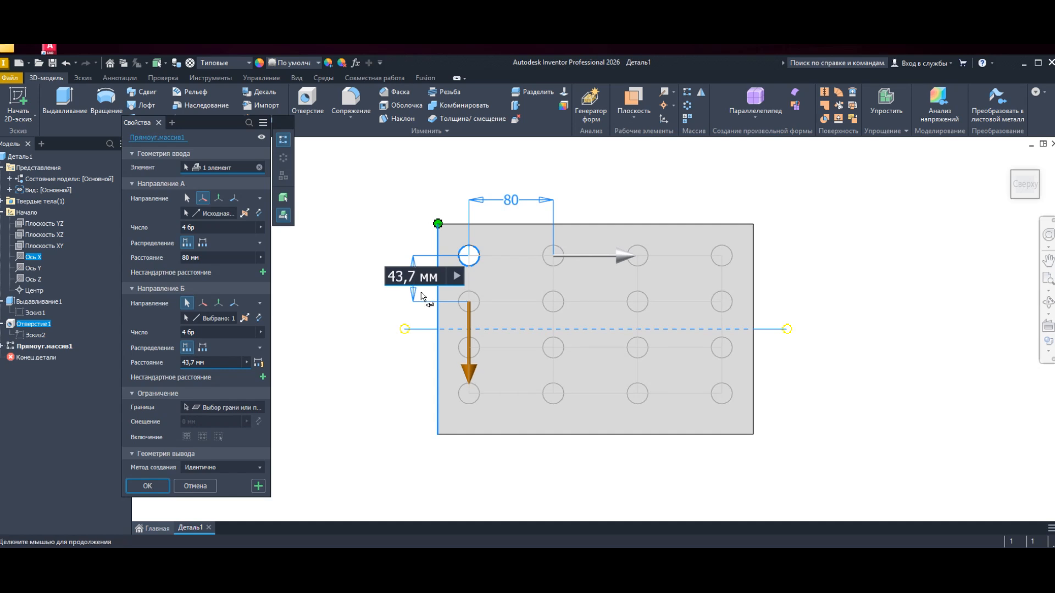
Step: Set the pattern's direction B spacing to 44,3 mm and apply the edit
key("BackSpace")
key("BackSpace")
key("BackSpace")
key("BackSpace")
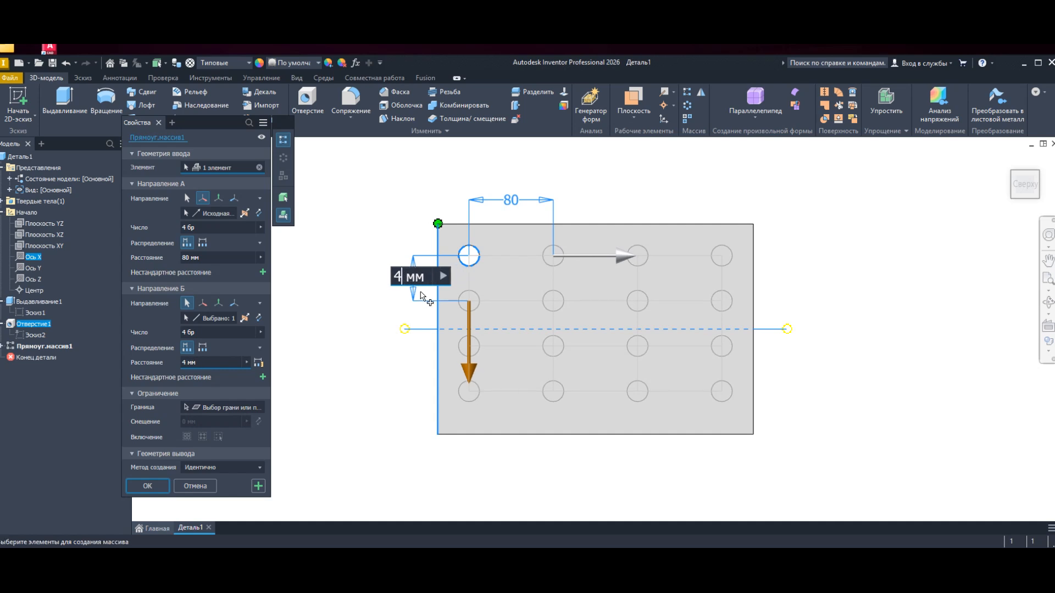
type("44")
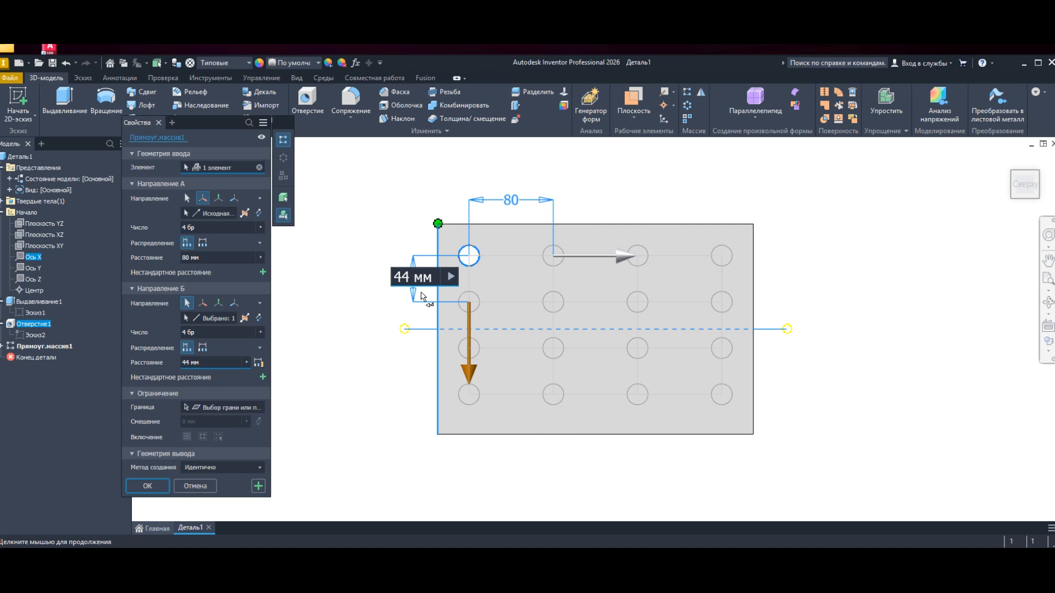
type(",3")
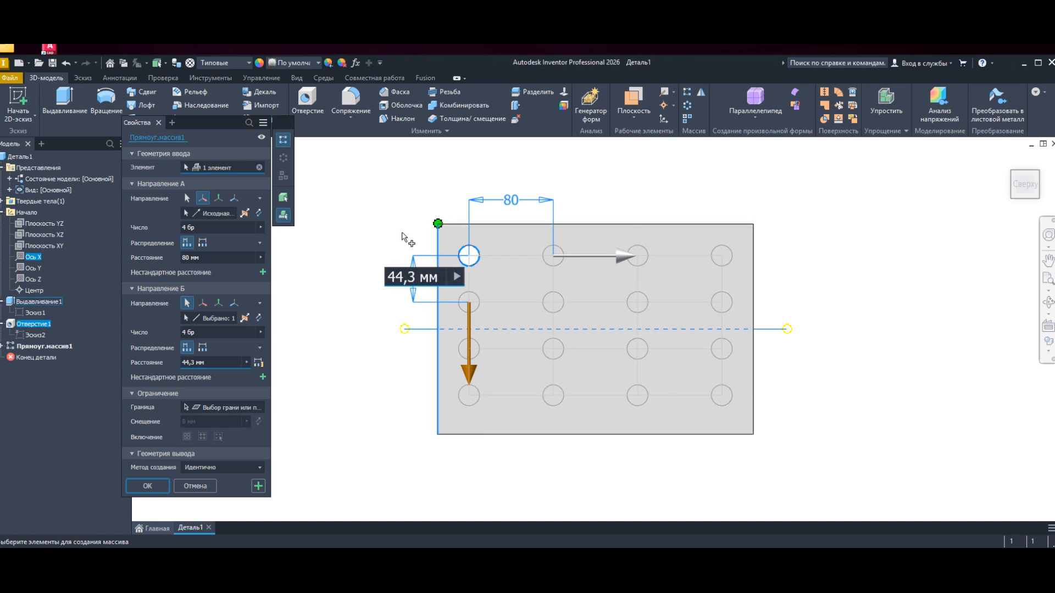
left_click(257, 486)
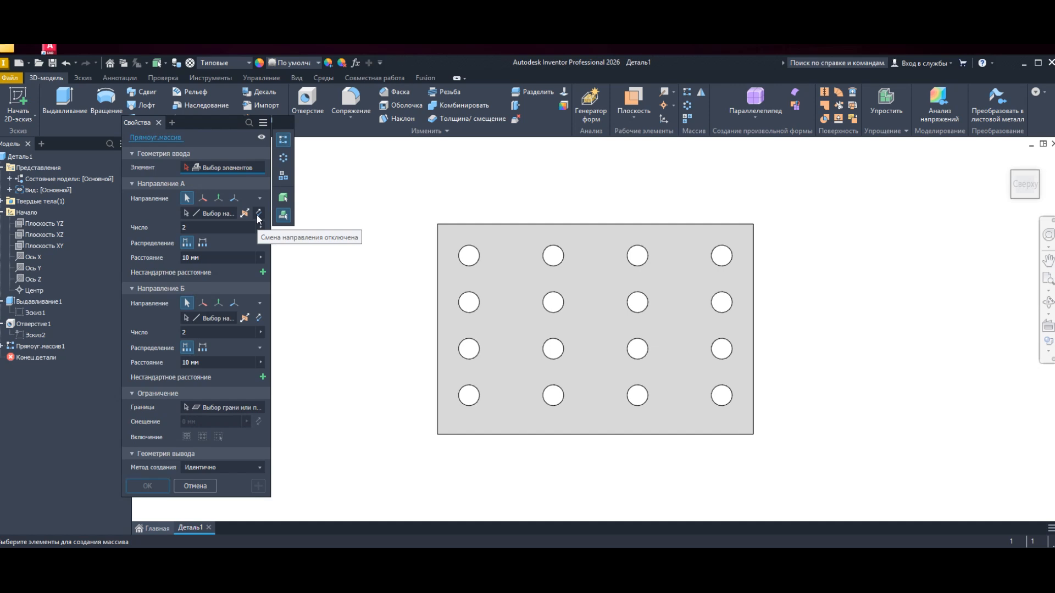
Step: Start a new hole on the block's top face, placed between the first two holes of the second row from the back long edge
left_click(263, 272)
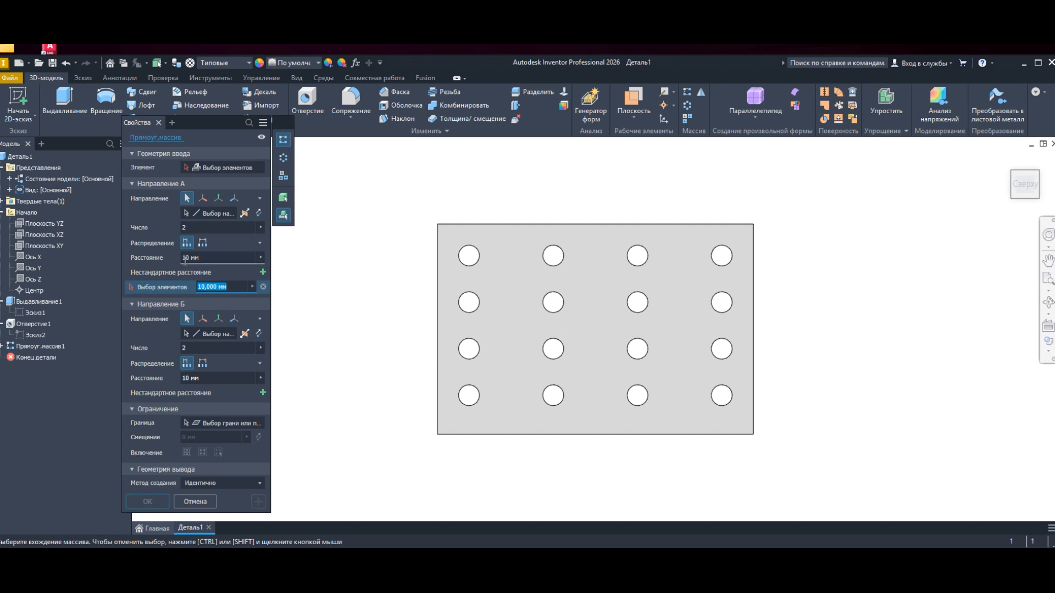
left_click(307, 99)
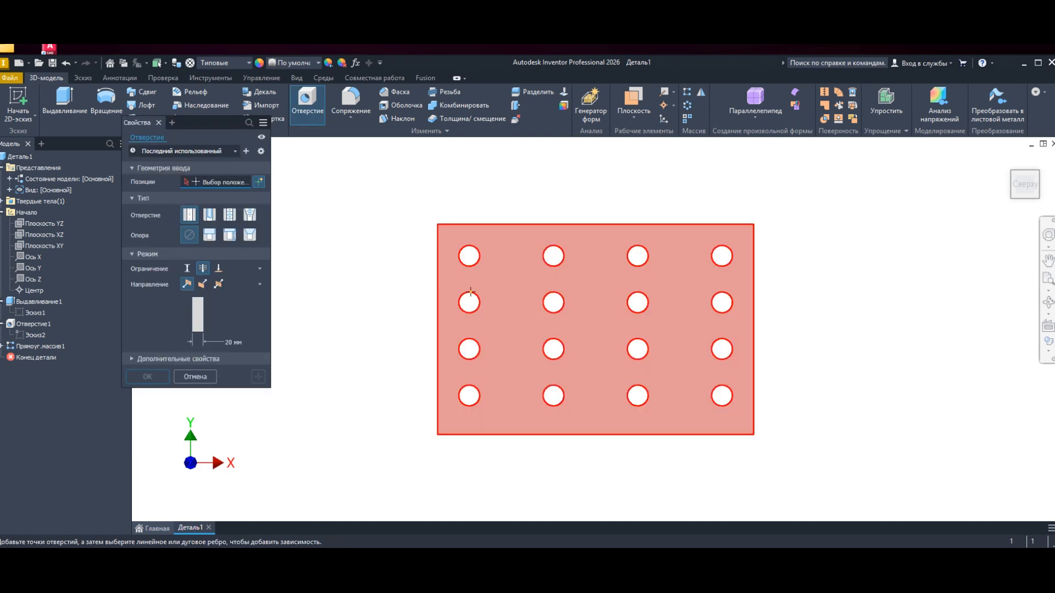
left_click(510, 305)
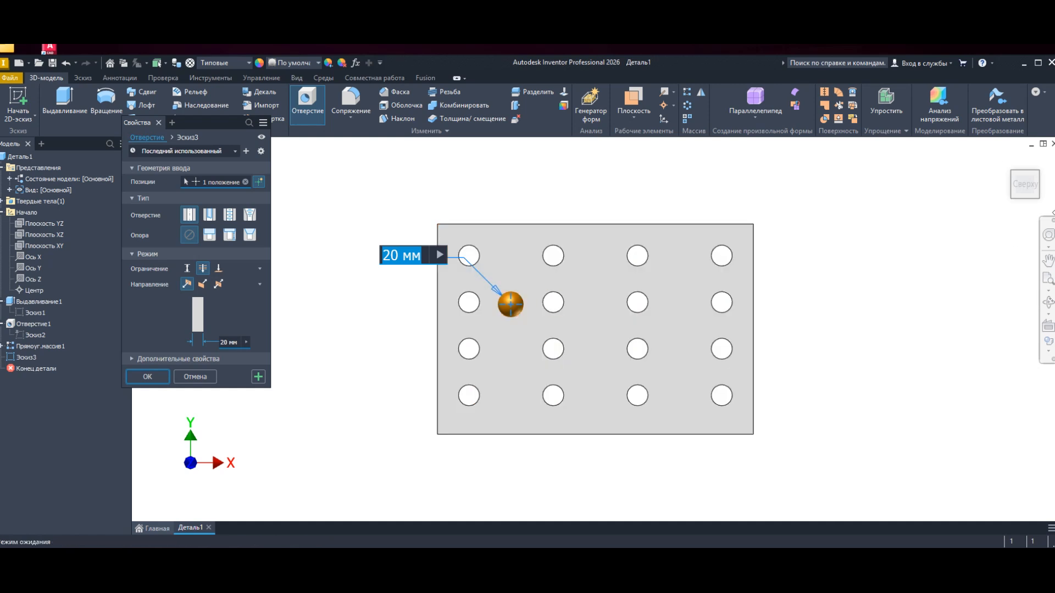
Step: Switch the new hole's termination to a set distance and make it 30 mm deep
left_click(1024, 197)
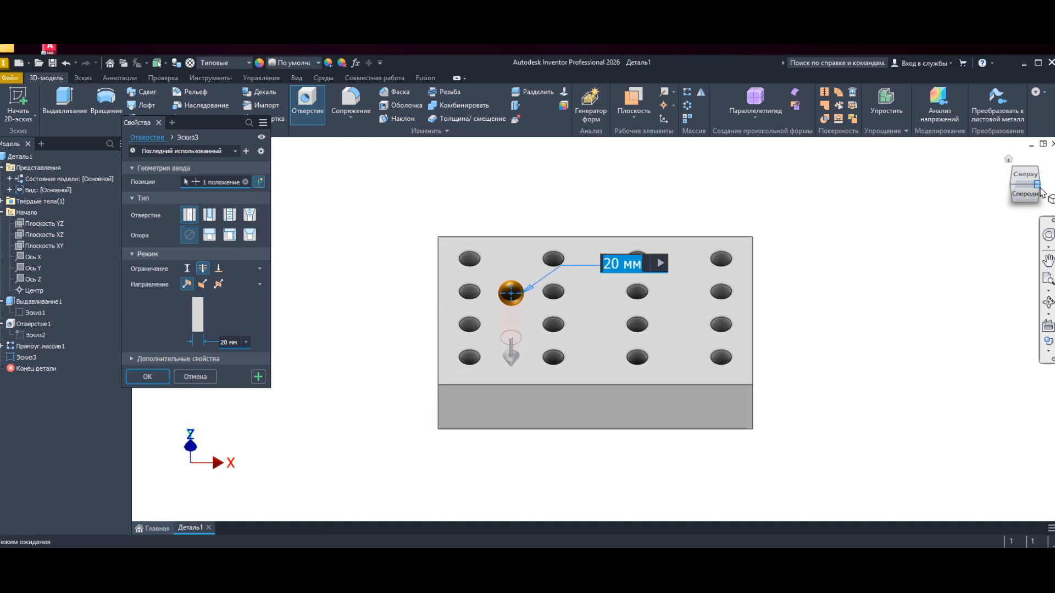
left_click(1039, 185)
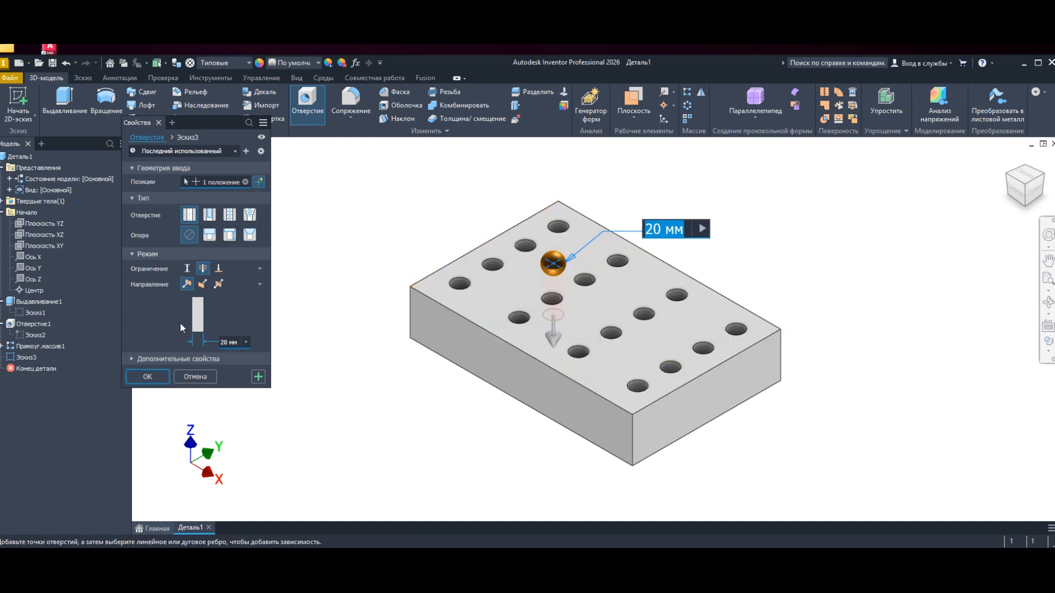
left_click(1018, 193)
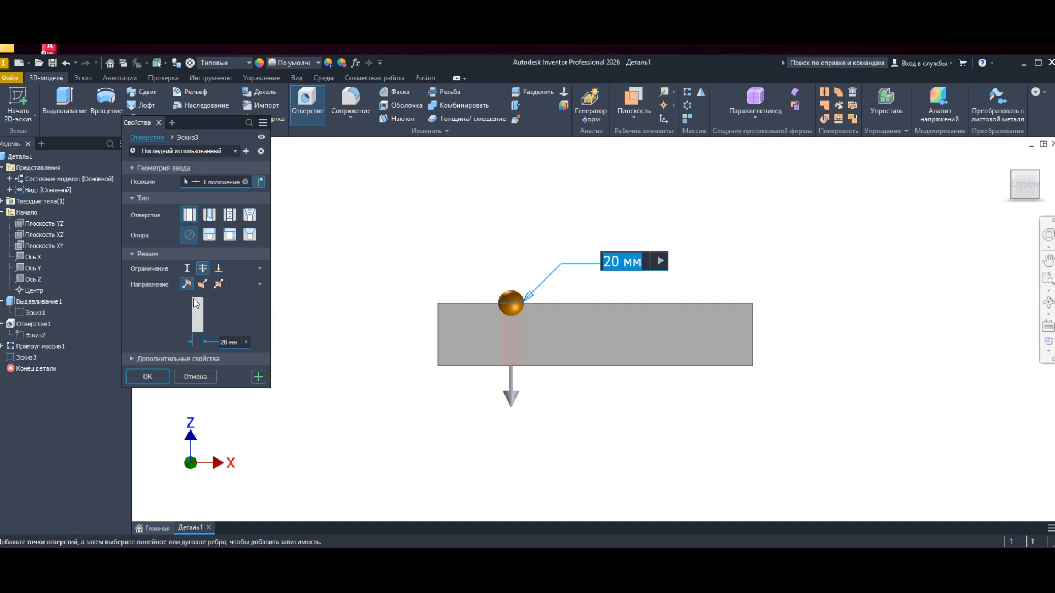
left_click(186, 268)
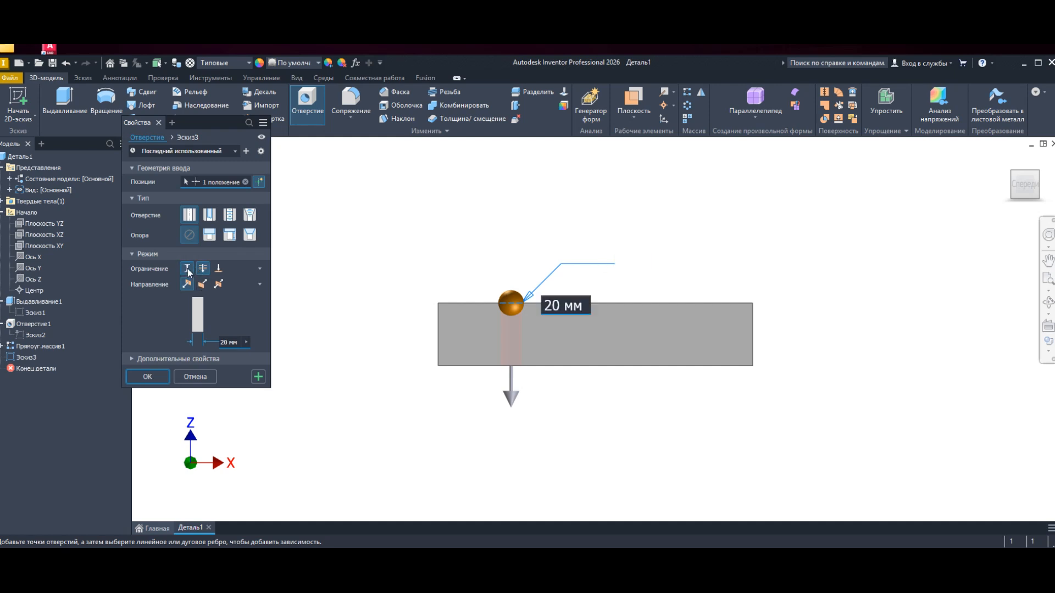
left_click_drag(511, 343, 509, 365)
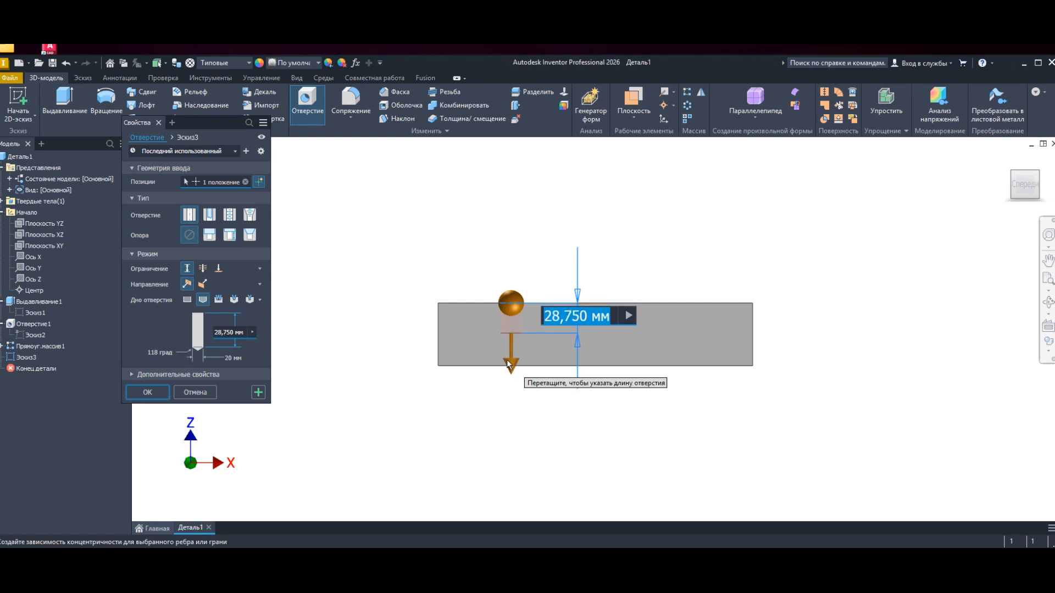
type("30")
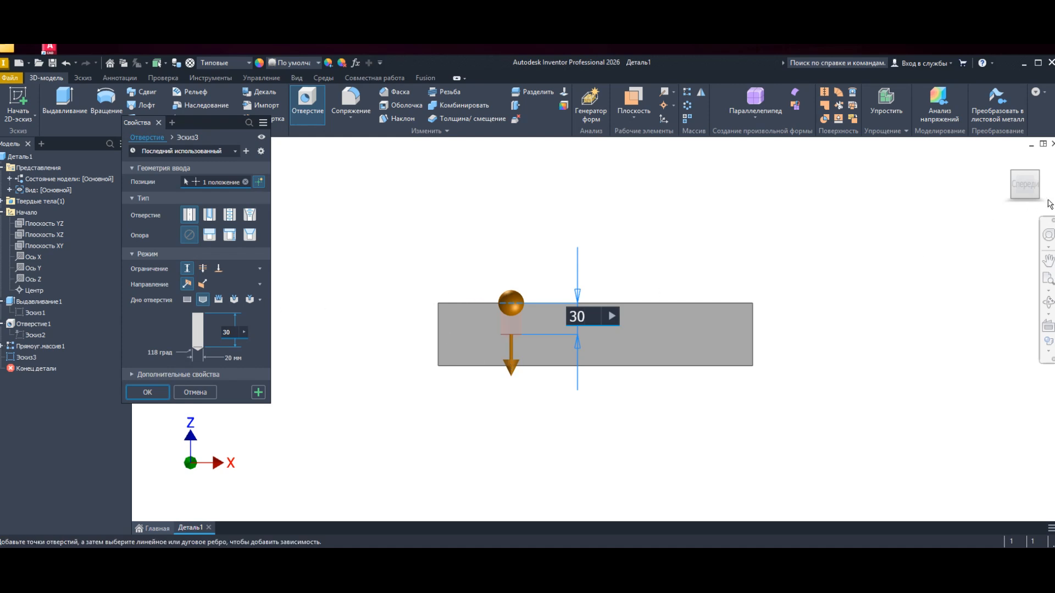
left_click(1035, 174)
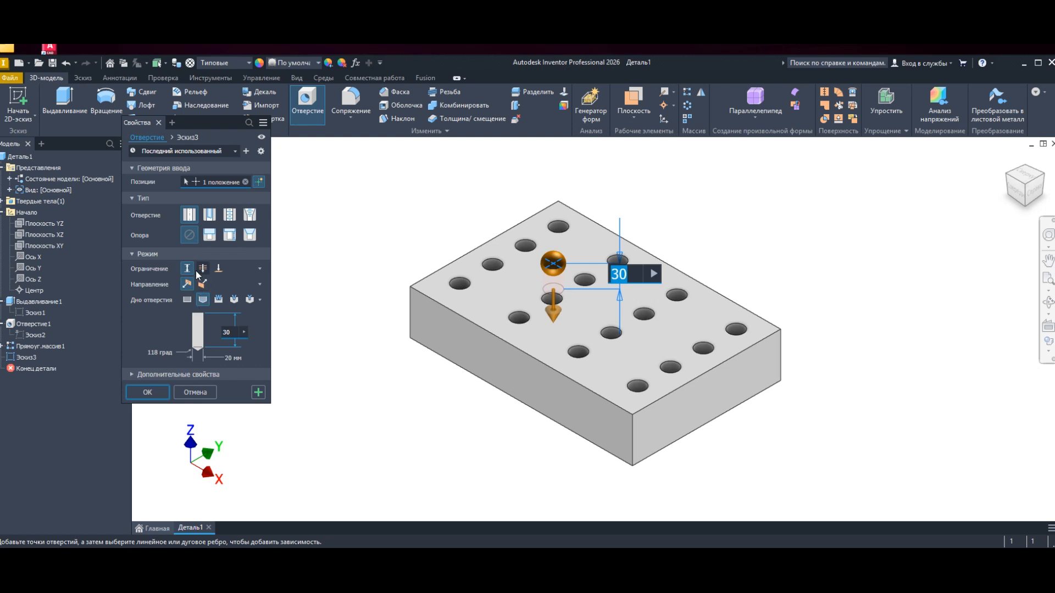
Step: Make the new hole counterbored, with a counterbore 40 mm in diameter and 6 mm deep
left_click(209, 237)
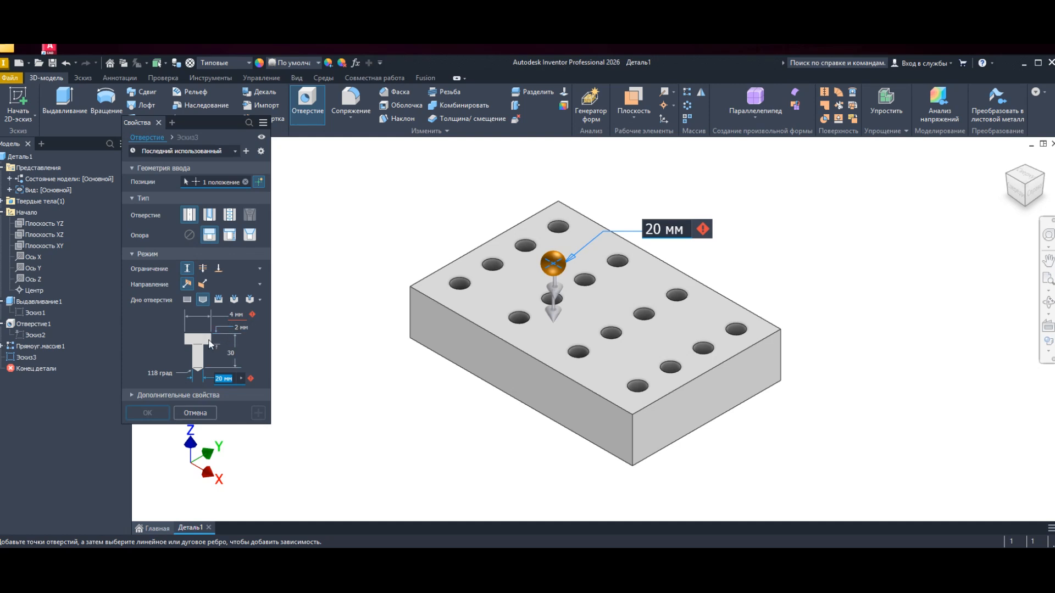
left_click(237, 327)
left_click(234, 329)
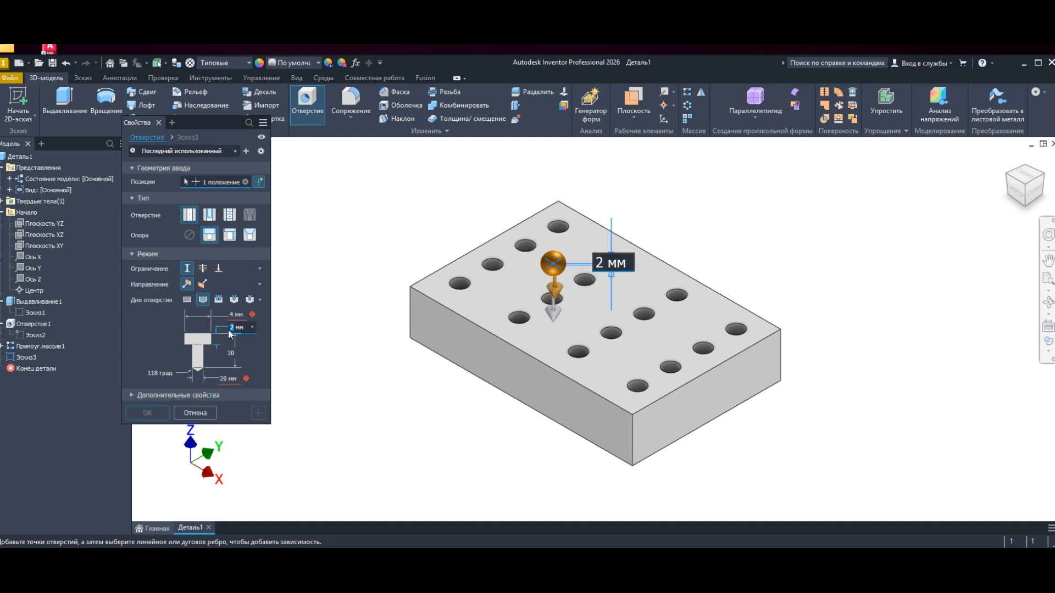
type("6")
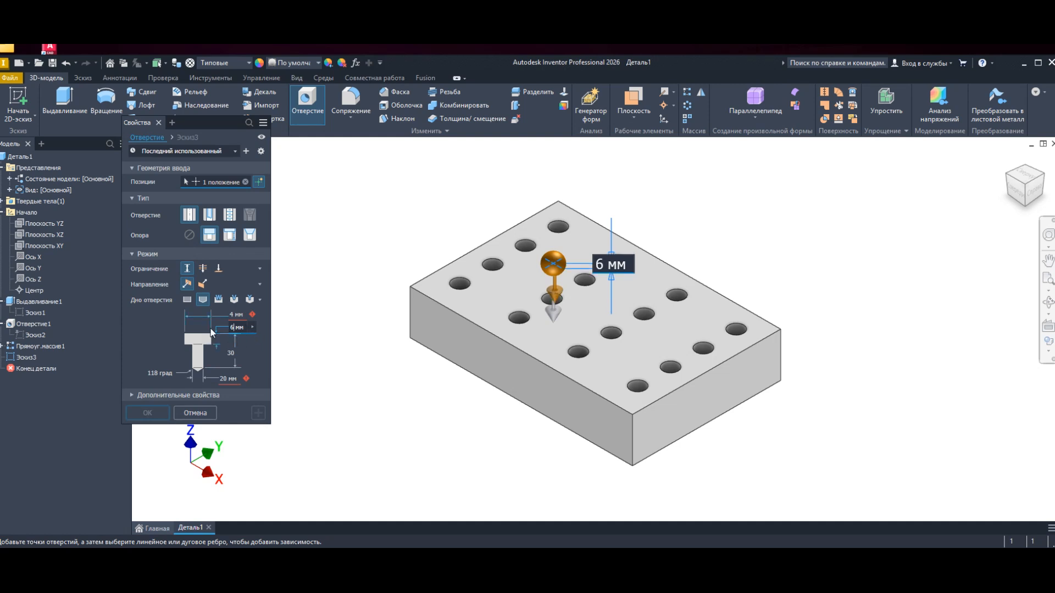
left_click(230, 316)
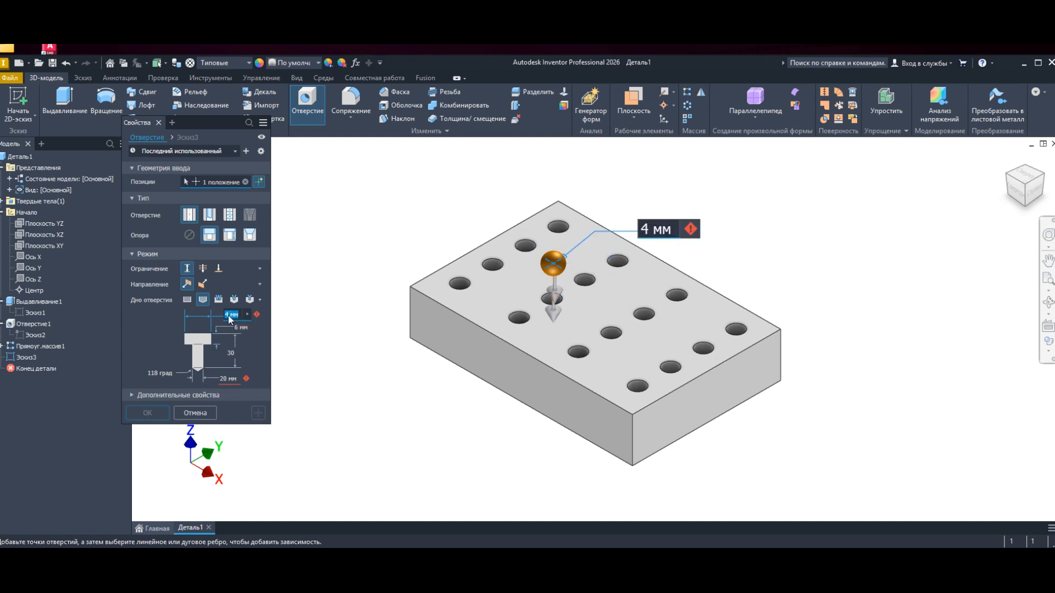
left_click_drag(229, 315, 225, 315)
type("40")
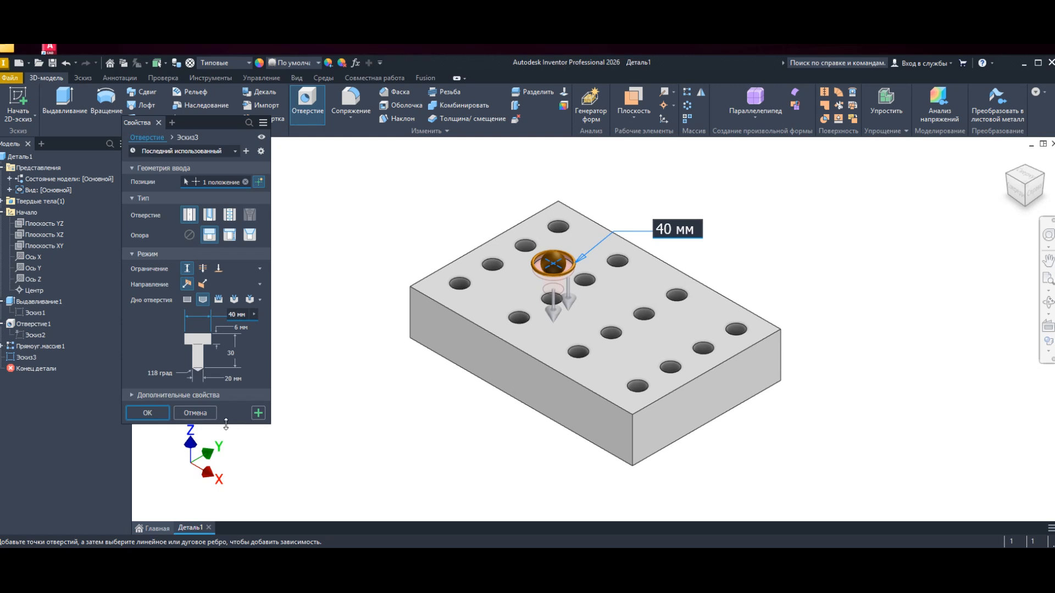
Step: Set the counterbore's depth to 12 mm and create the hole
left_click(235, 327)
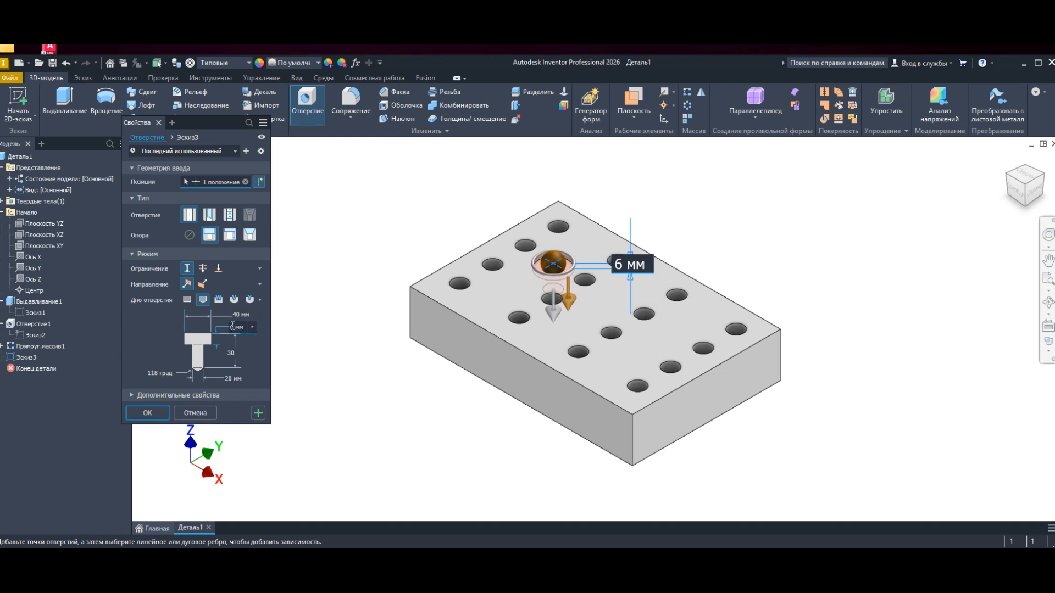
type("12")
left_click(150, 411)
left_click(1048, 302)
left_click_drag(603, 324, 597, 290)
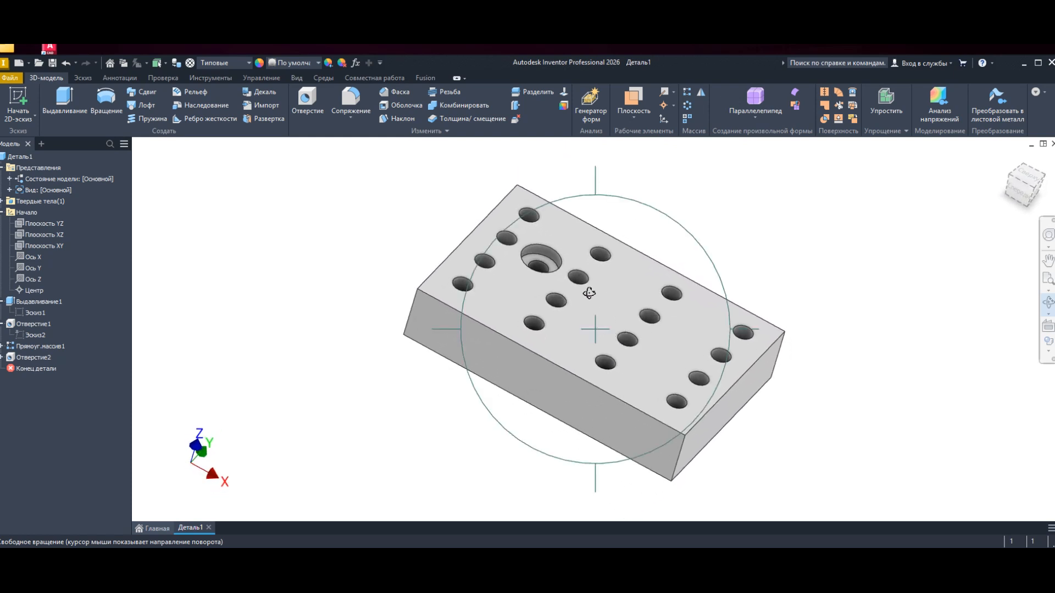
key("Escape")
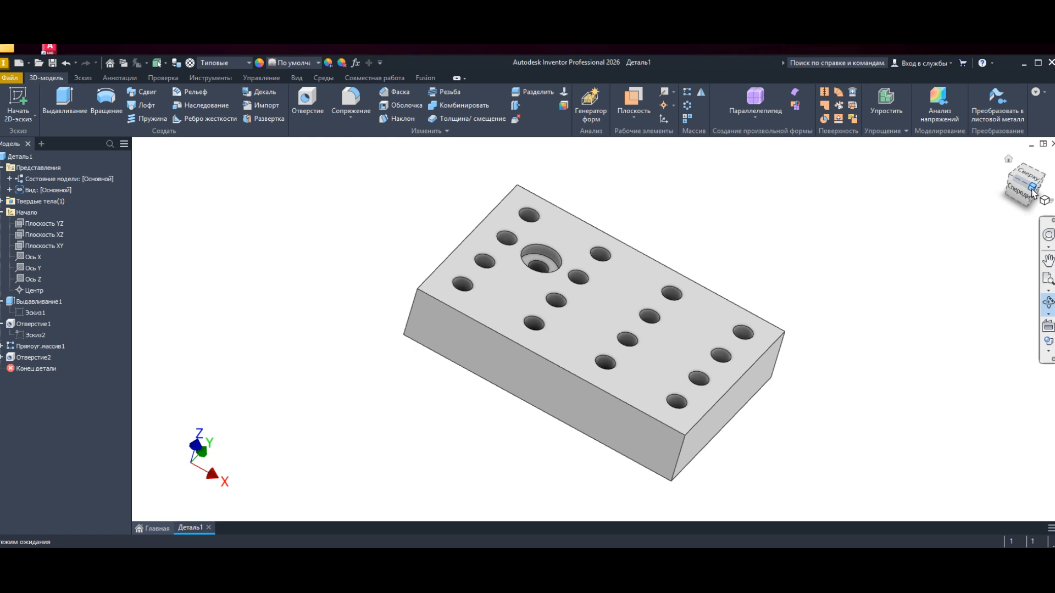
left_click(1031, 190)
right_click(735, 225)
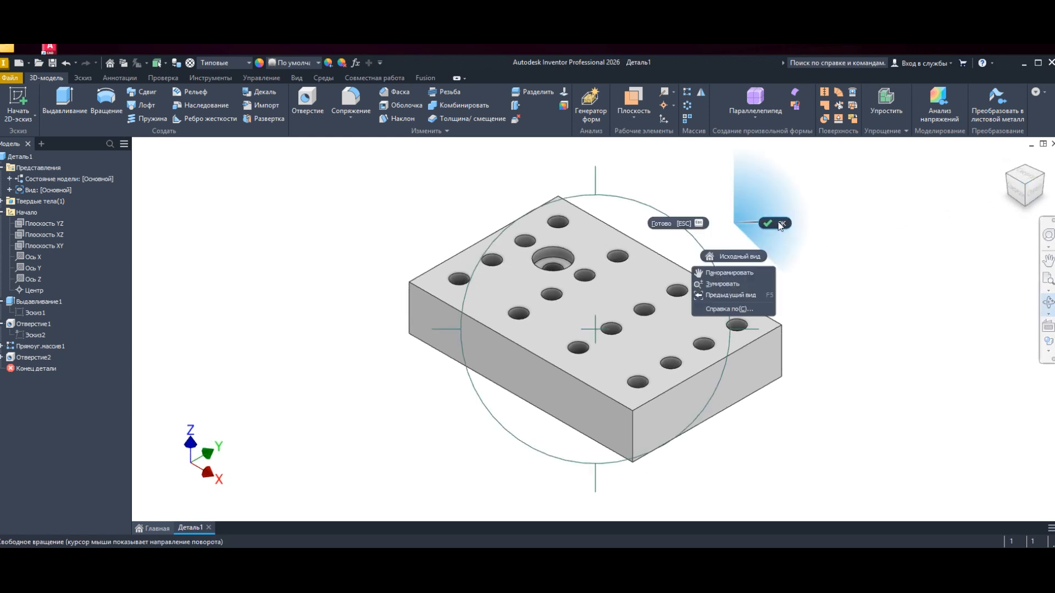
left_click(780, 224)
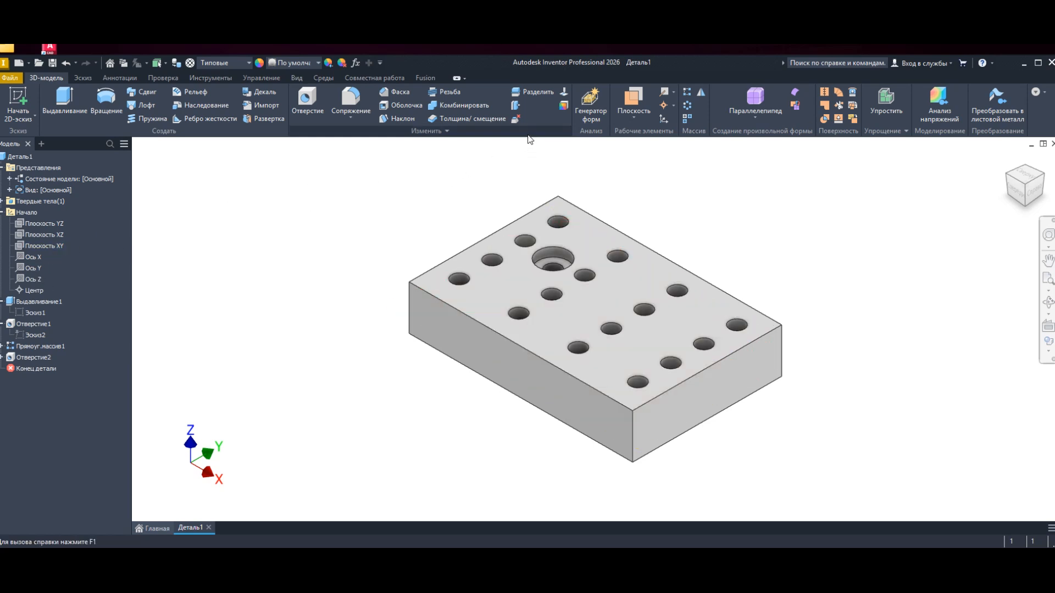
Step: Reopen the rectangular hole pattern, try the full-extent distribution for direction B, and return to spacing between elements
right_click(24, 349)
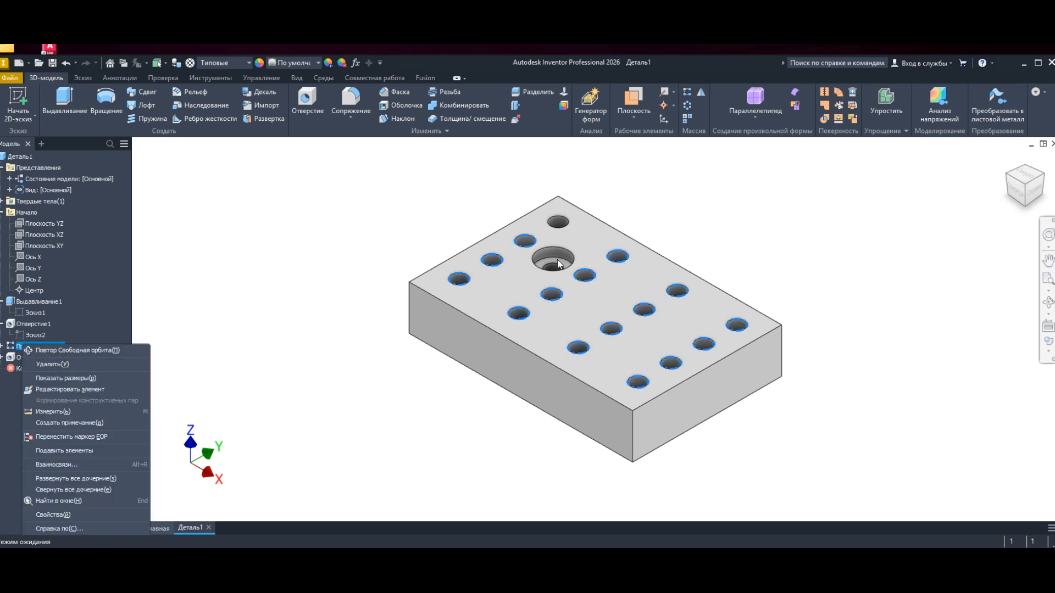
left_click(59, 389)
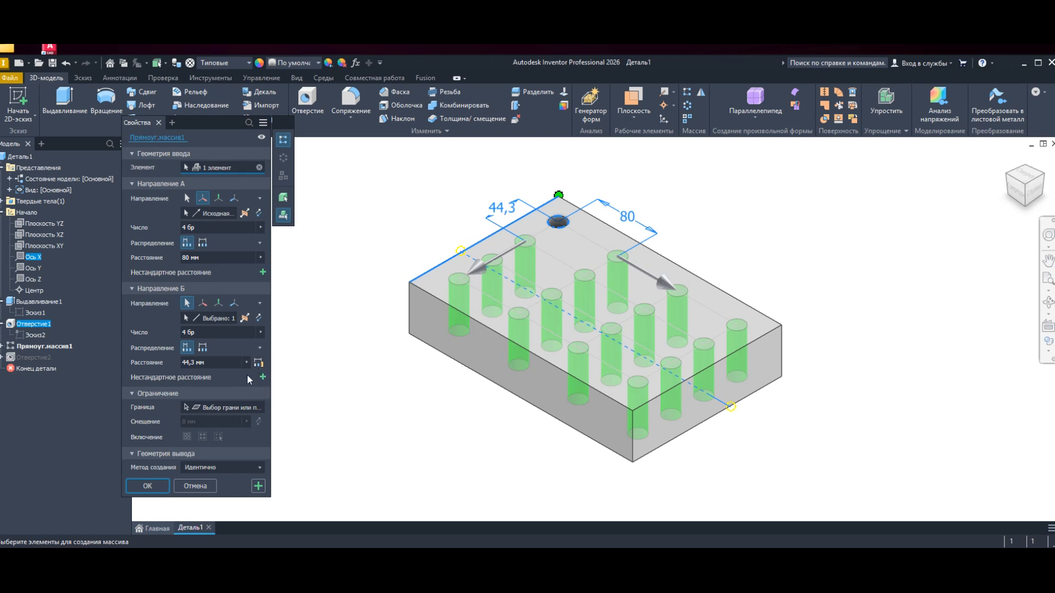
left_click(262, 272)
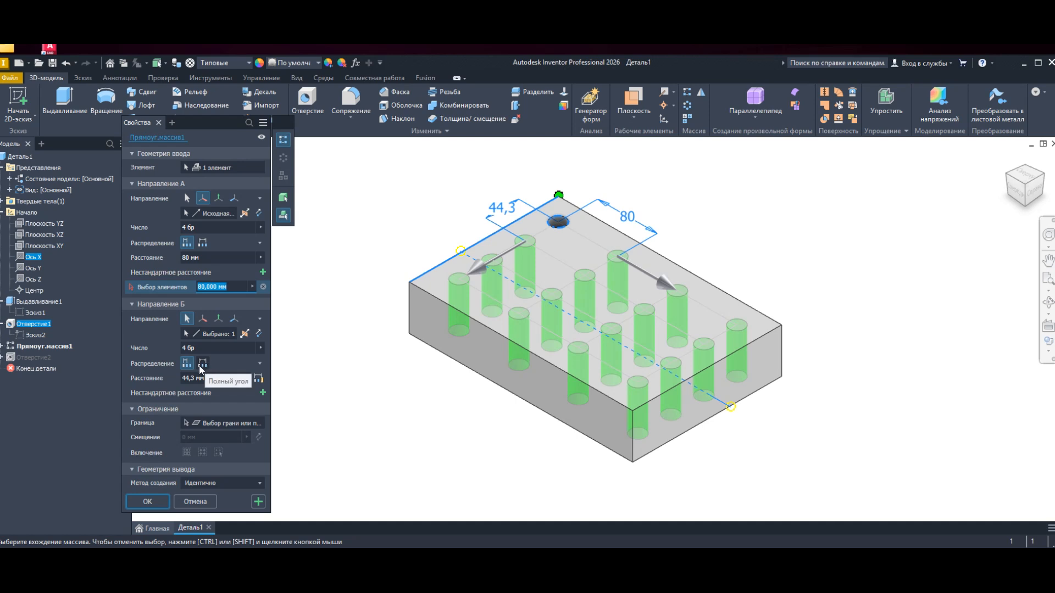
left_click(203, 366)
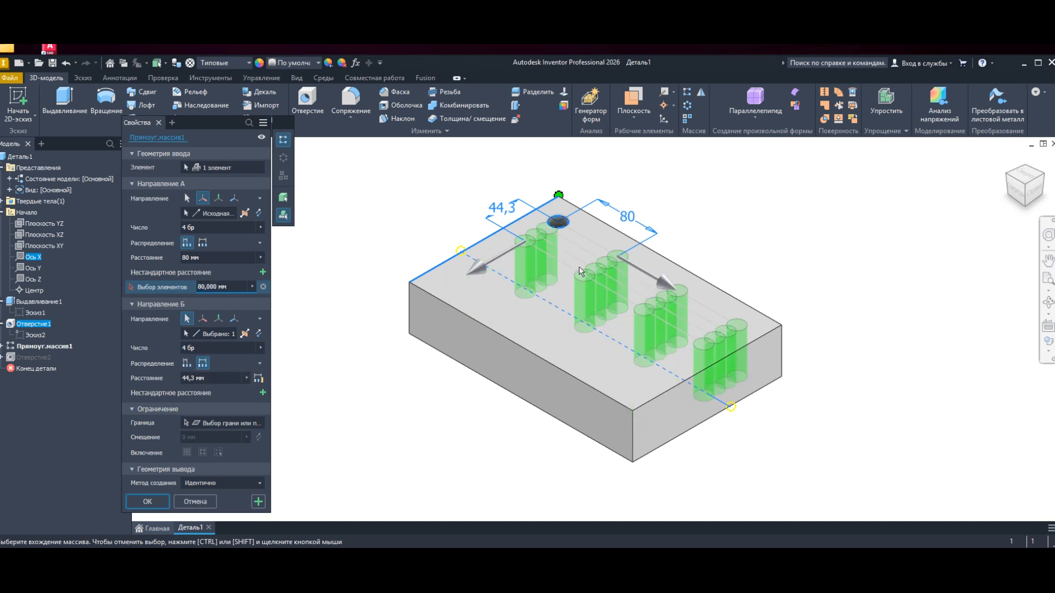
left_click(188, 363)
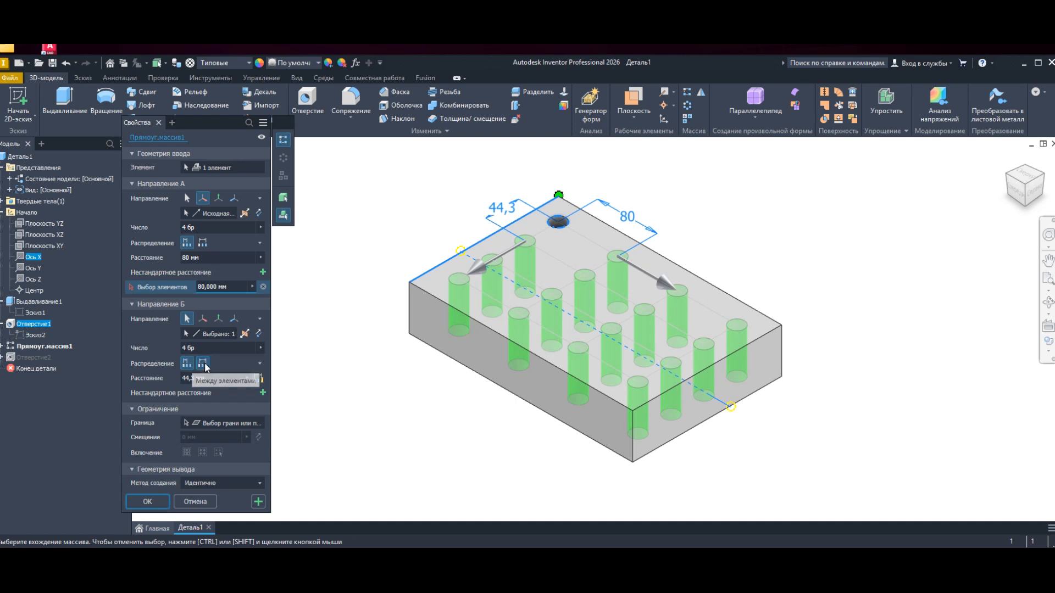
left_click(199, 367)
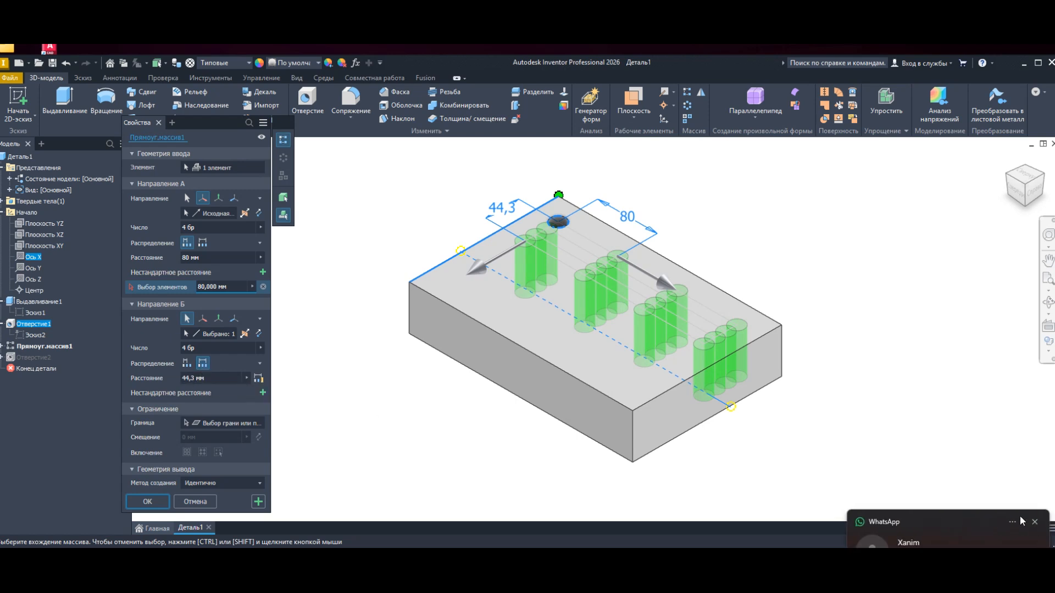
left_click(1035, 523)
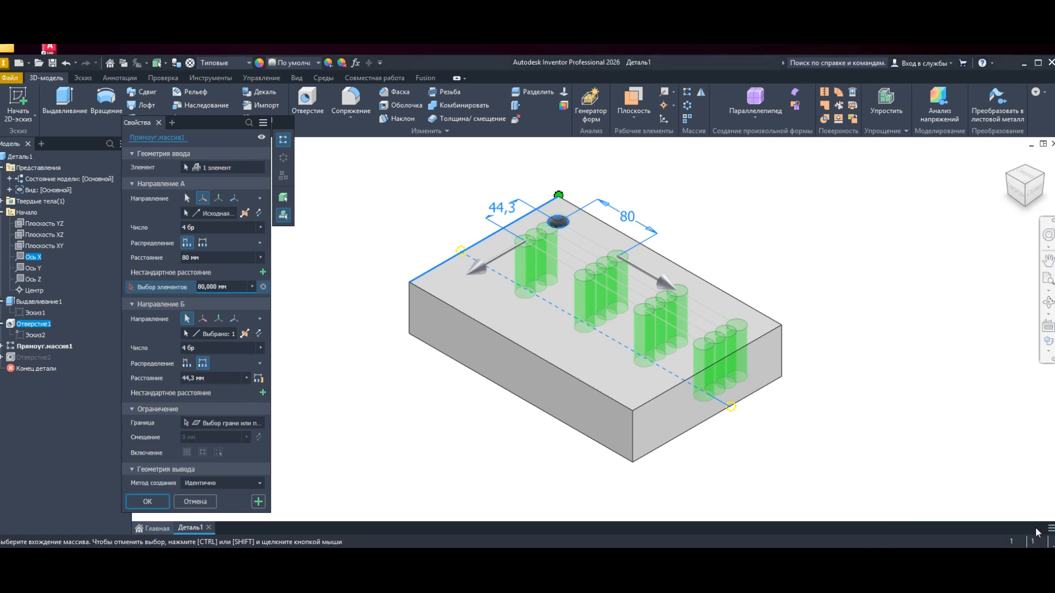
left_click(188, 363)
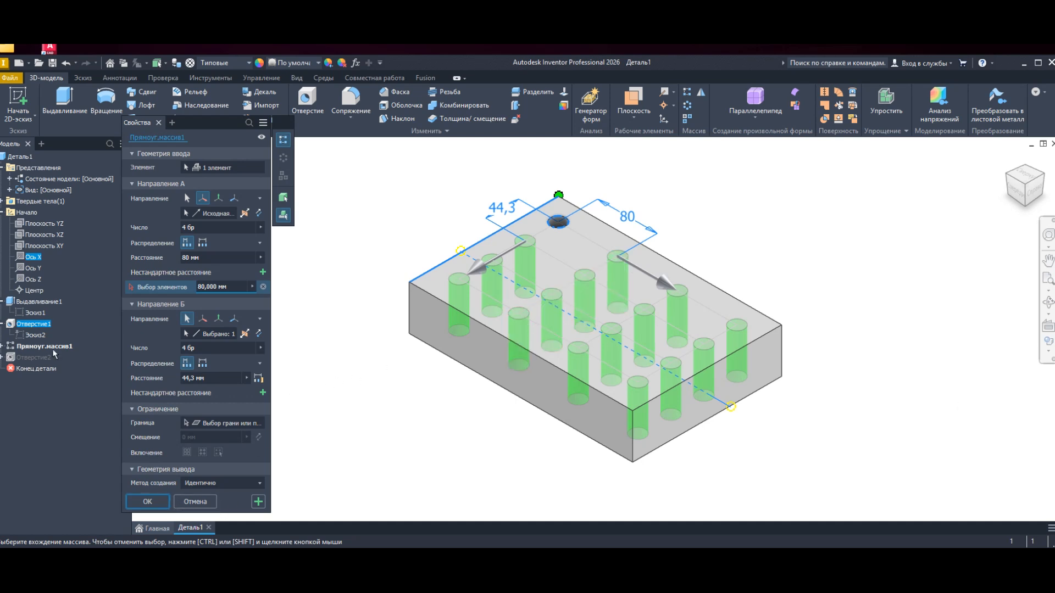
left_click(155, 501)
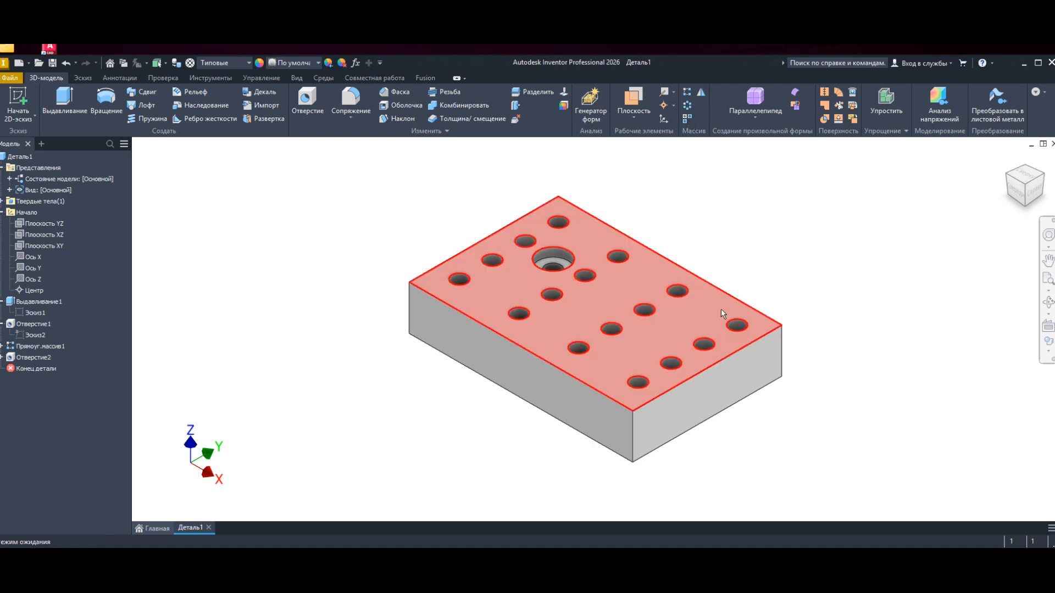
Step: Suppress the rectangular hole pattern and the plain through hole it is based on, leaving the counterbored hole active
right_click(22, 361)
key("Escape")
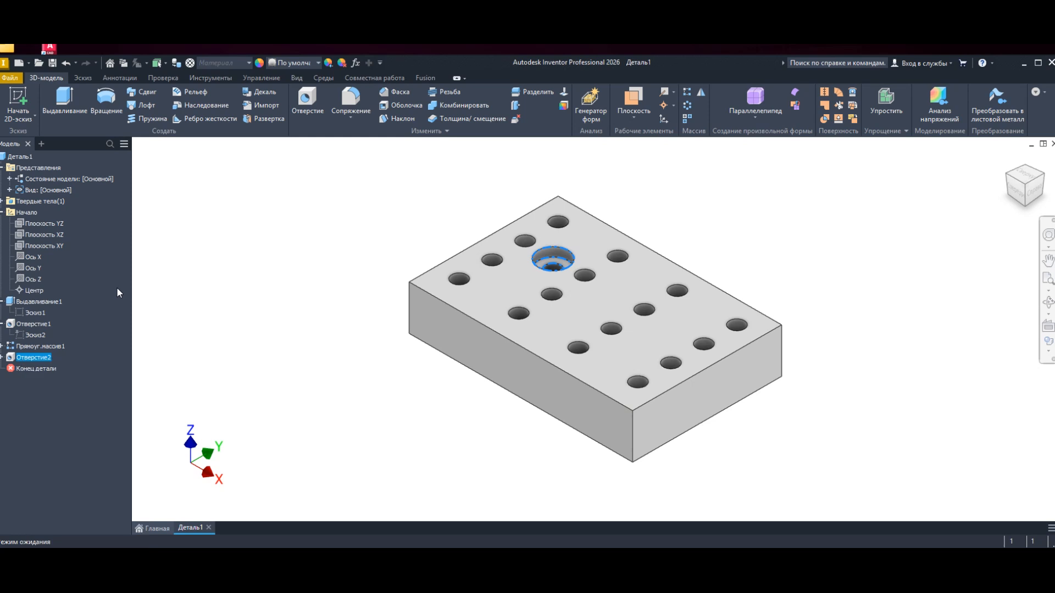
right_click(44, 346)
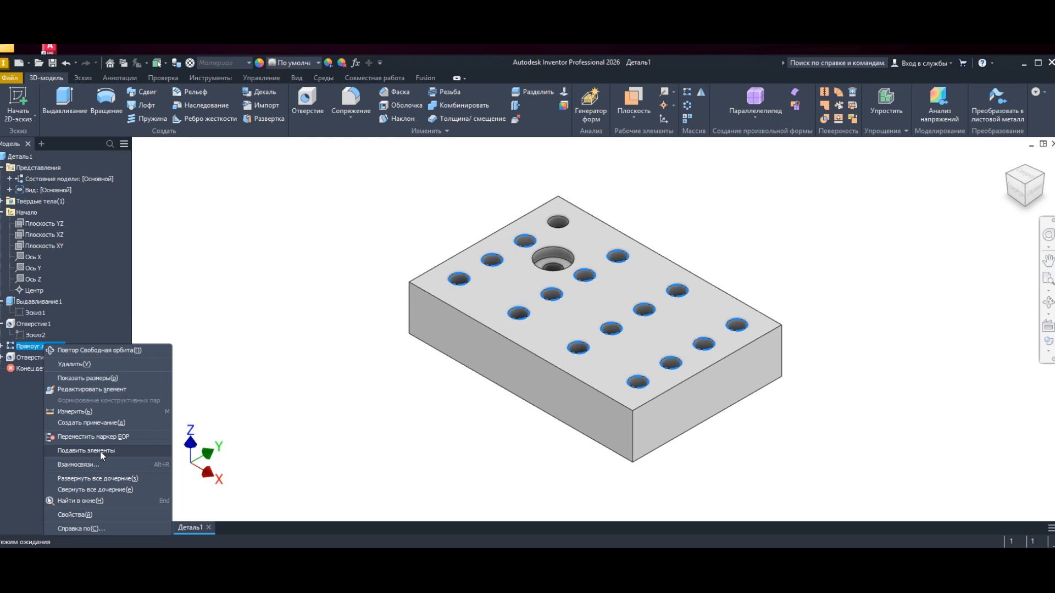
left_click(101, 455)
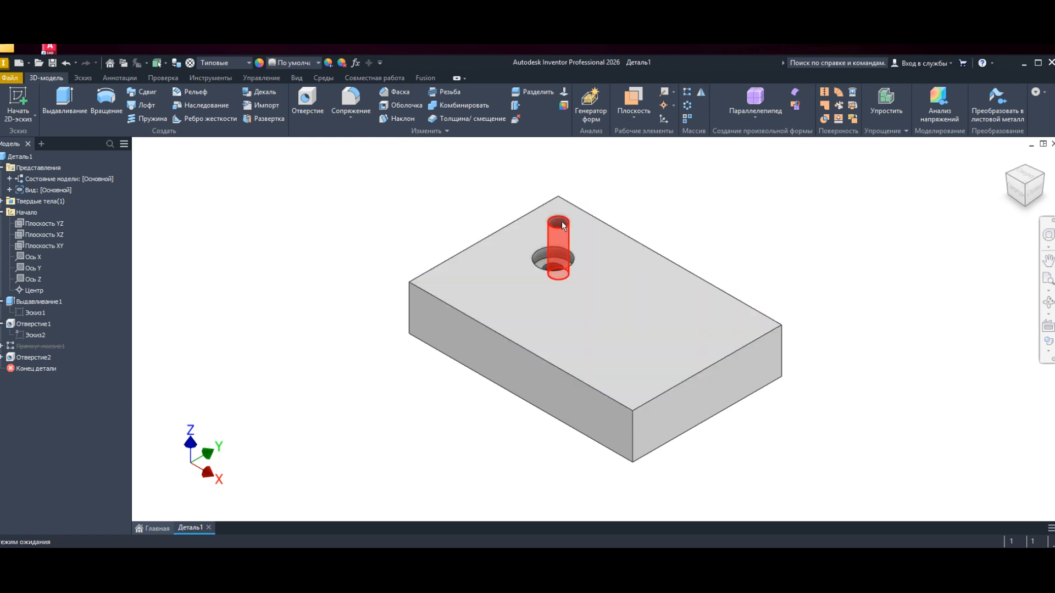
mouse_move(580, 244)
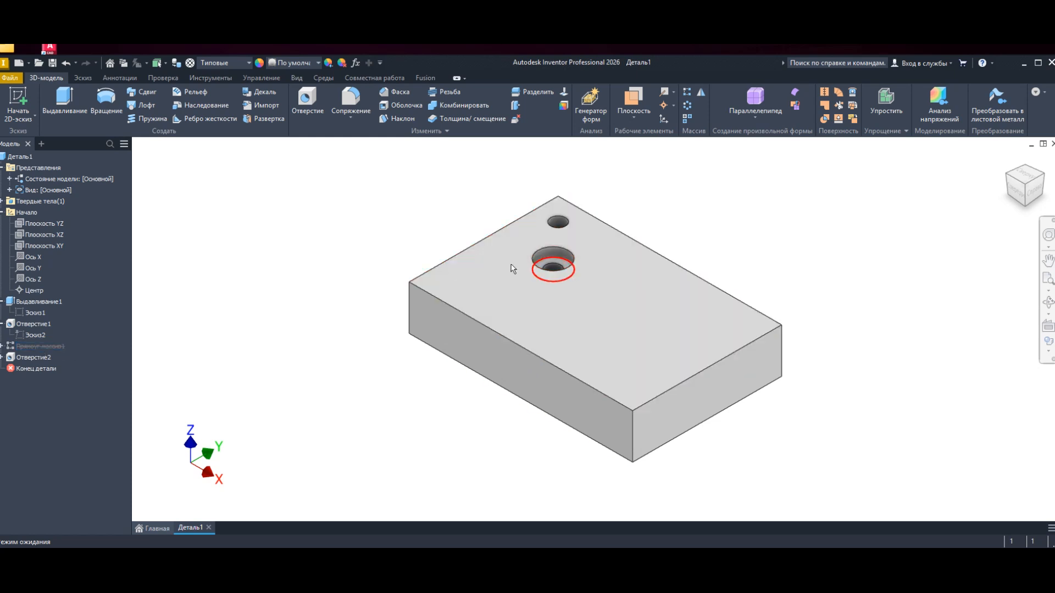
left_click(32, 324)
right_click(37, 325)
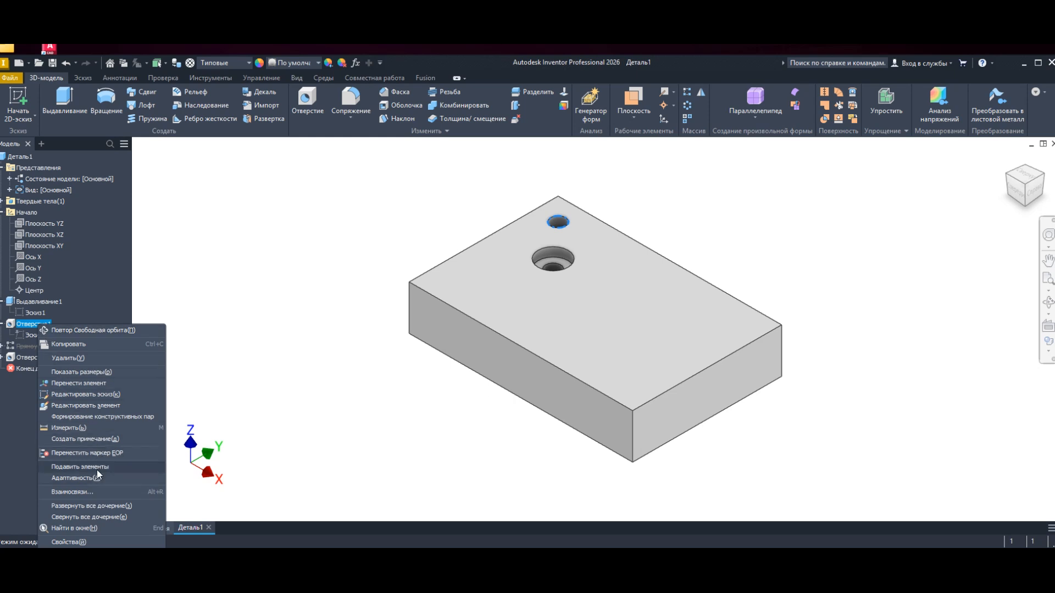
left_click(80, 467)
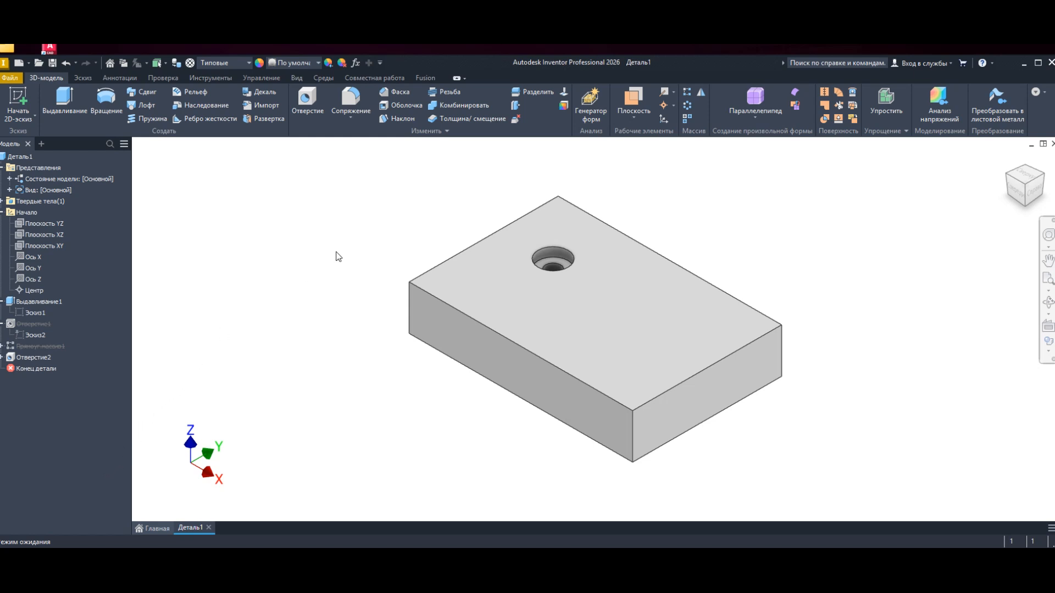
Step: Create a circular pattern of the counterbored hole around the Z axis with 6 occurrences over 360 degrees
left_click(687, 107)
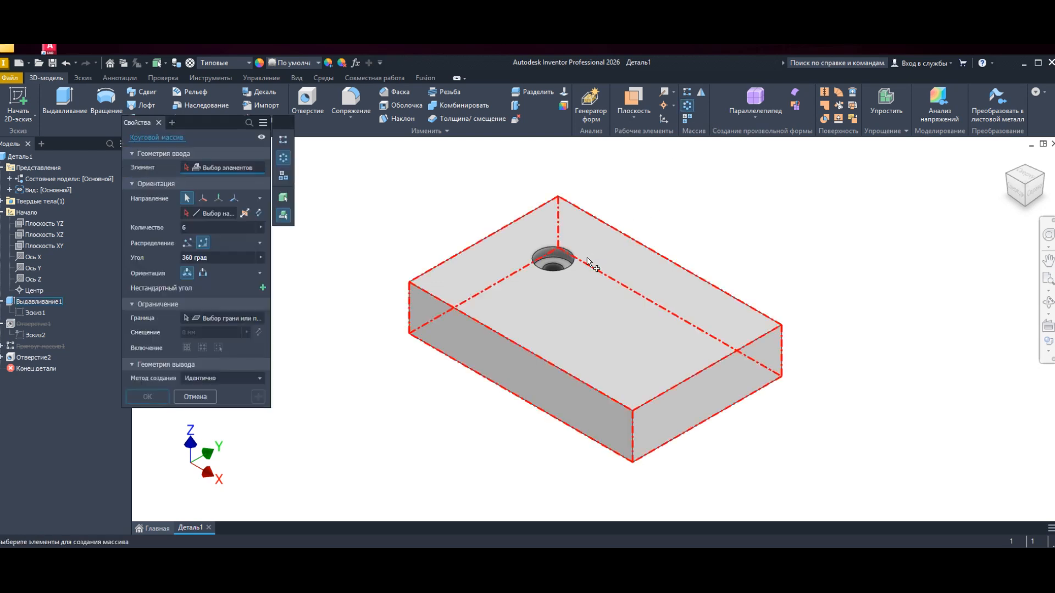
left_click(559, 262)
left_click(35, 280)
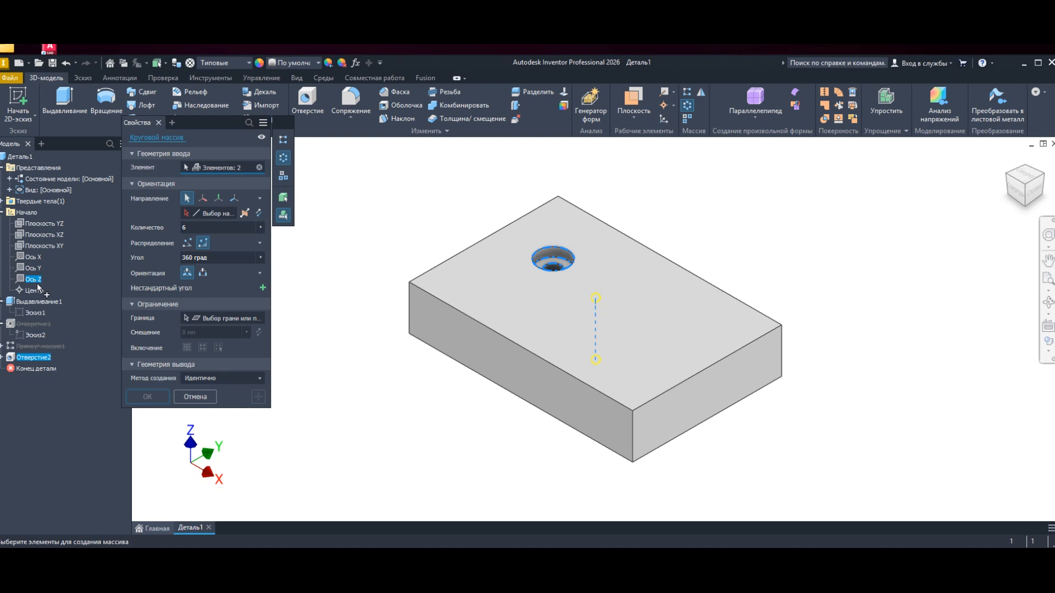
left_click(207, 217)
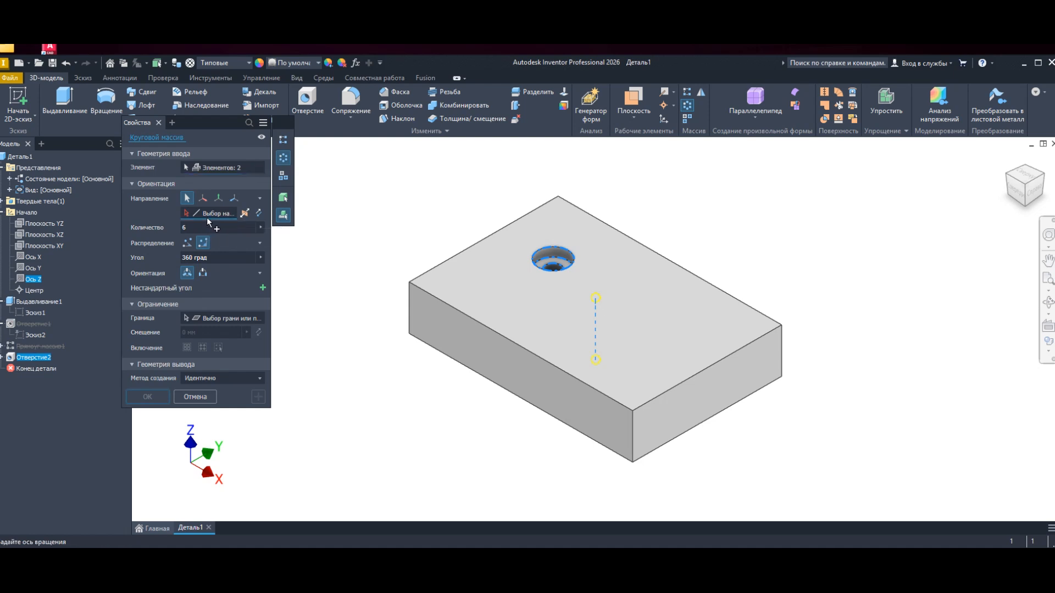
left_click(34, 280)
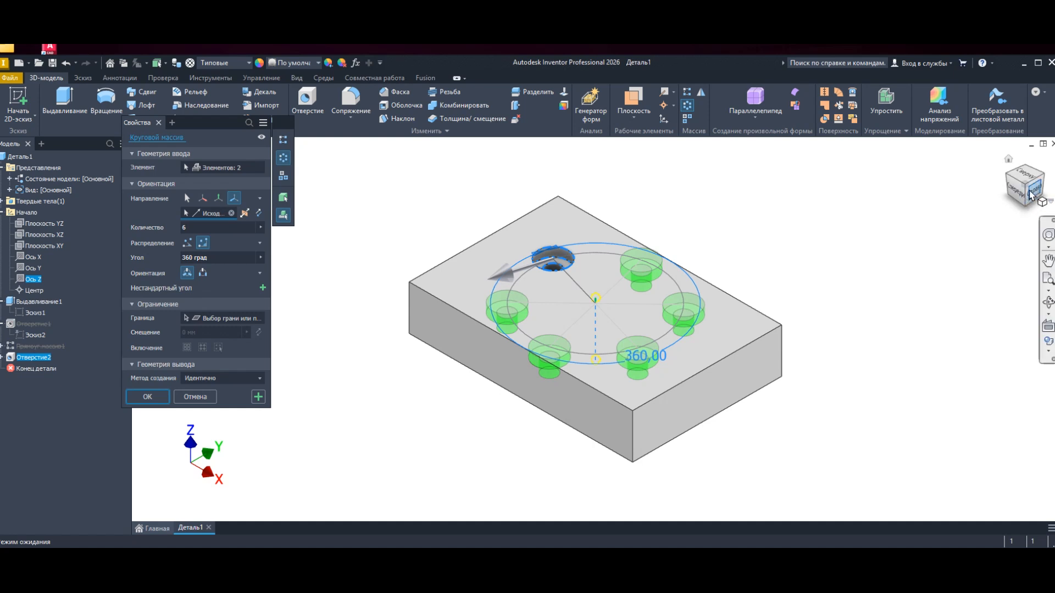
left_click(1023, 176)
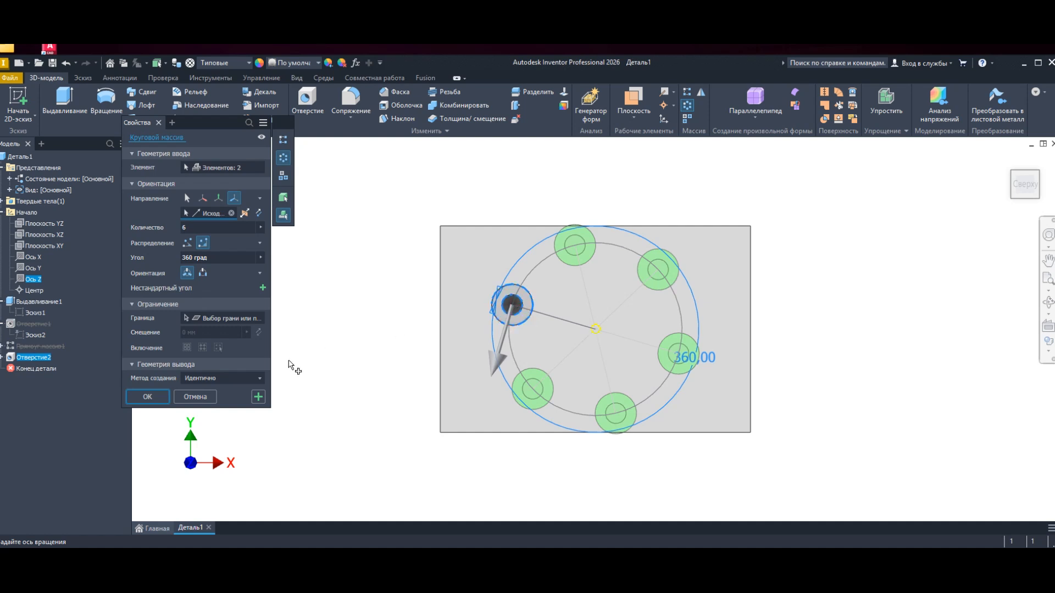
left_click(258, 397)
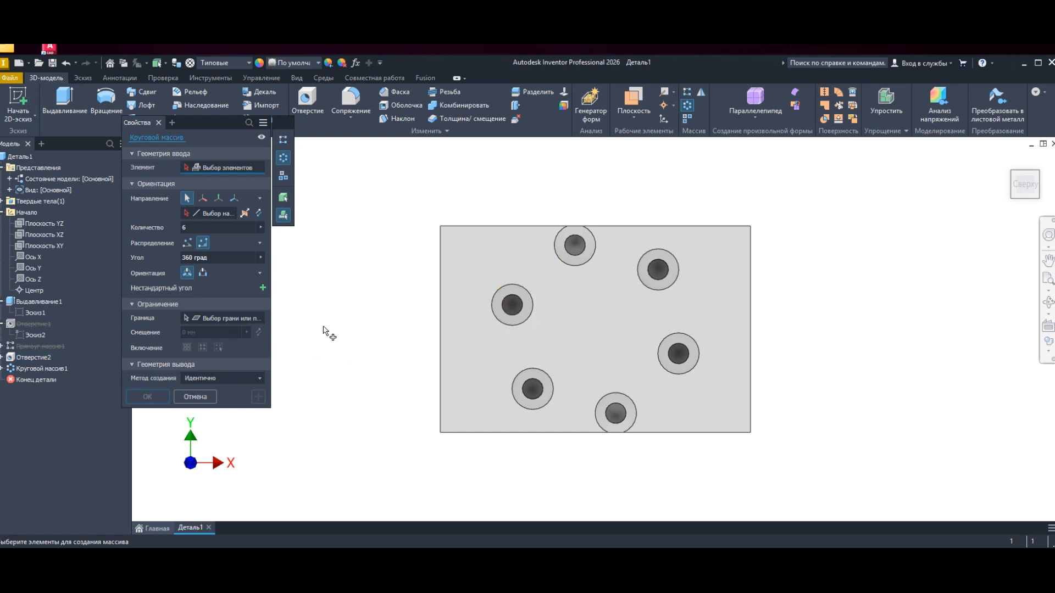
left_click(159, 122)
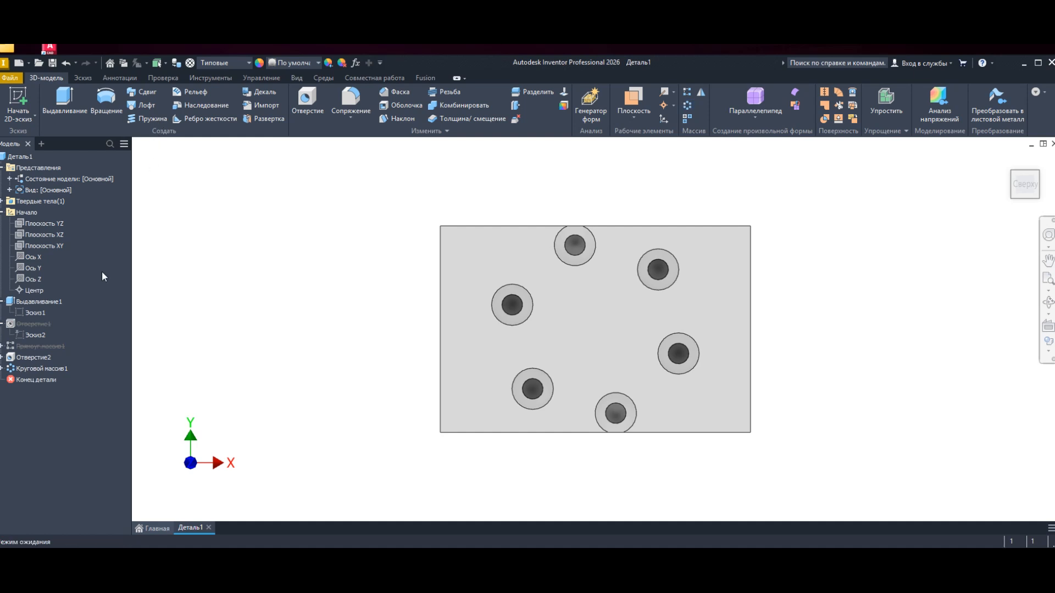
Step: Edit the counterbored hole's sketch and dimension its centre point 72 mm from the block's left edge
right_click(21, 359)
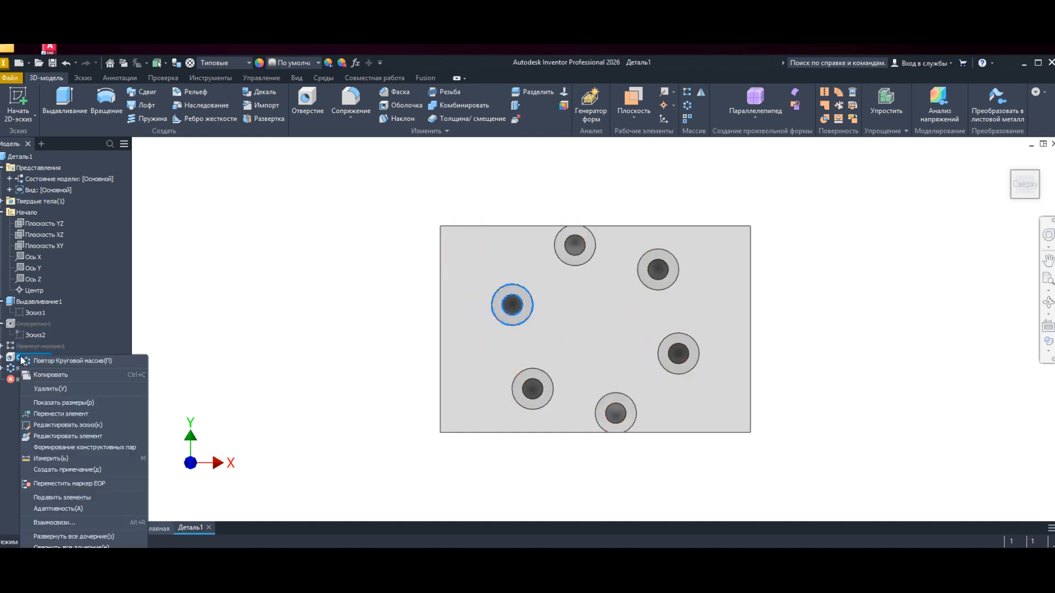
left_click(65, 426)
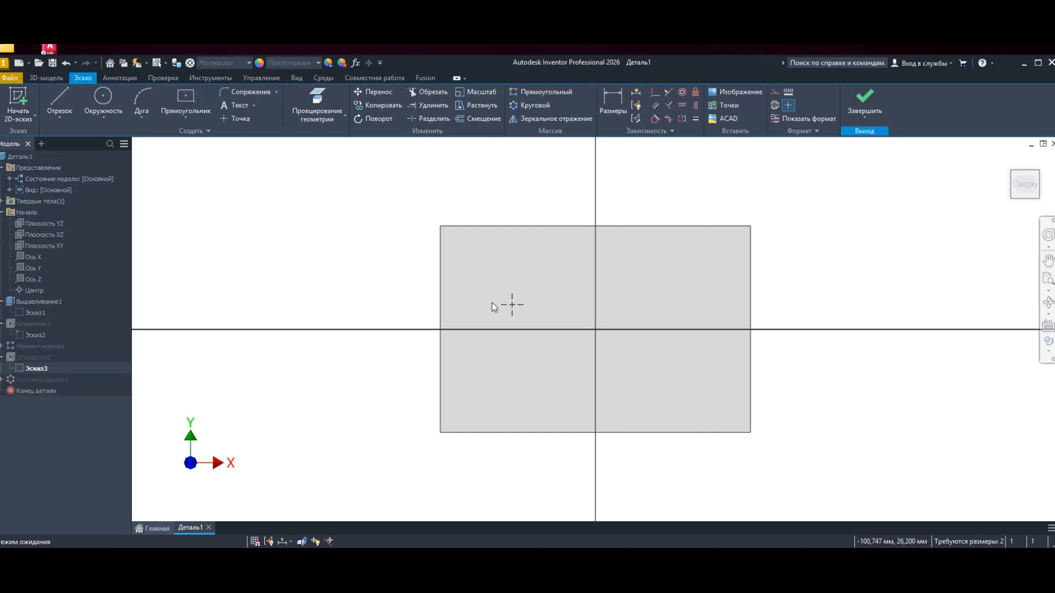
left_click(611, 94)
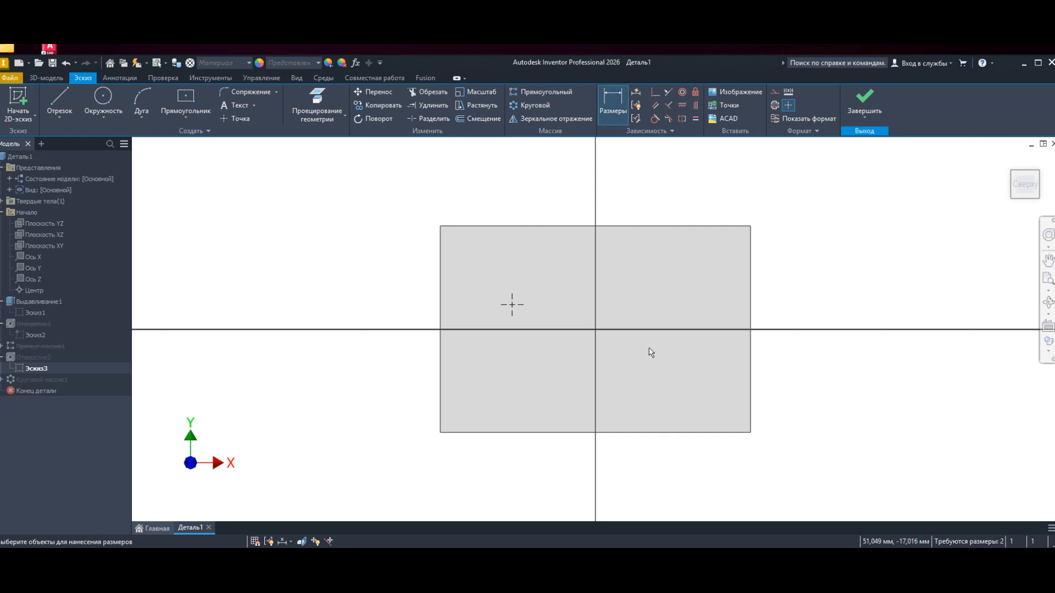
left_click(439, 308)
left_click(512, 305)
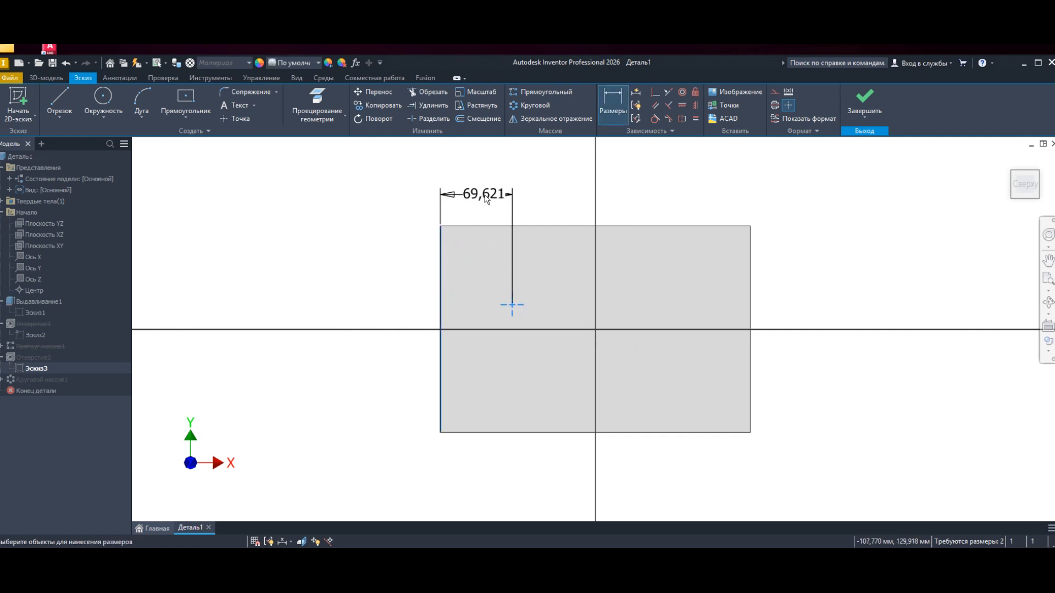
left_click(486, 196)
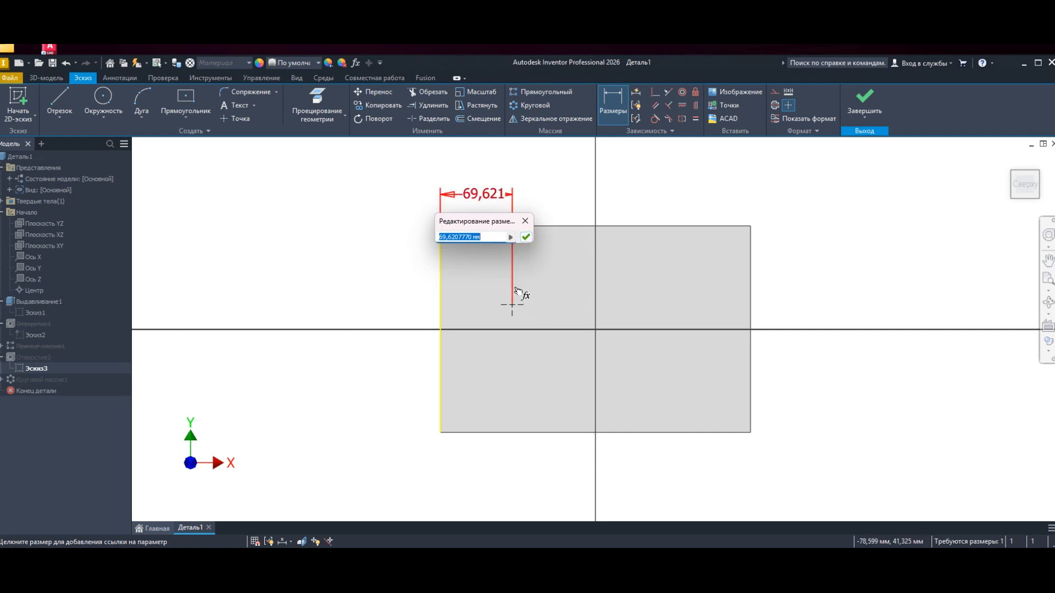
type("72")
left_click(525, 238)
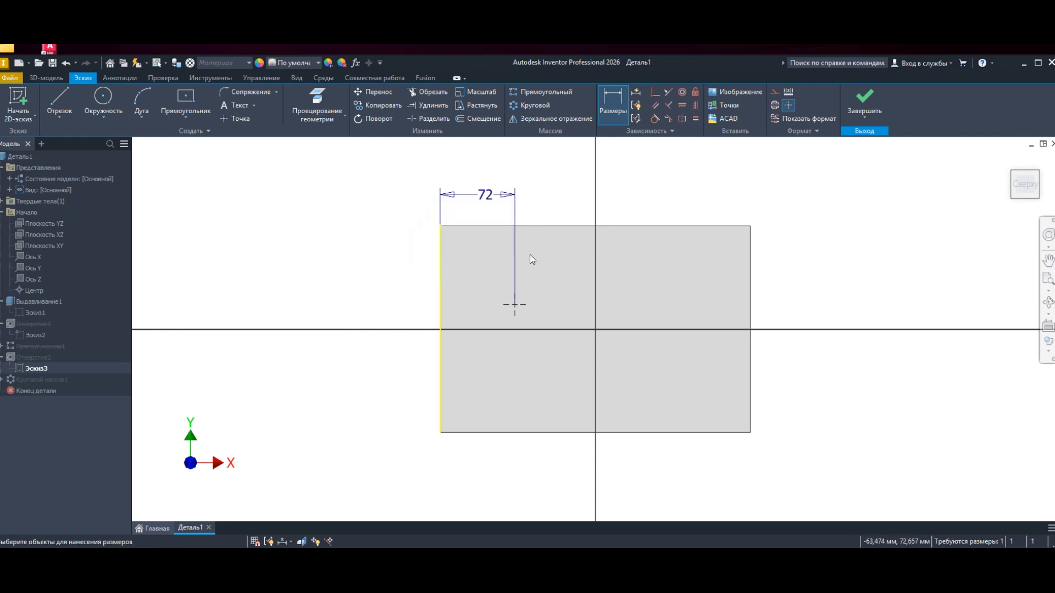
Step: Dimension the counterbored hole's centre point 80 mm from the block's upper edge
left_click(501, 227)
left_click(513, 303)
left_click(416, 273)
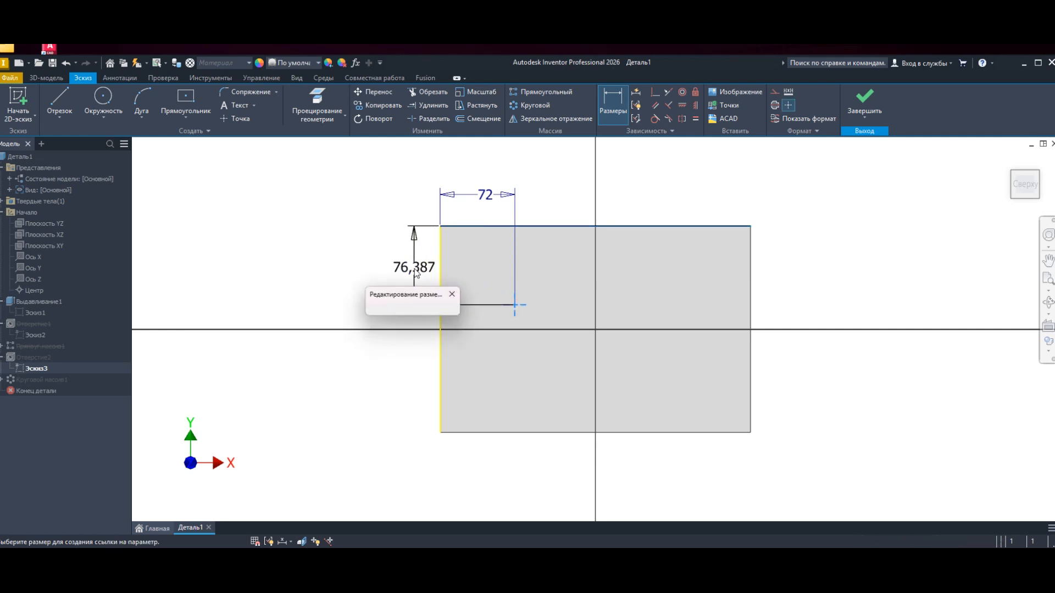
type("80")
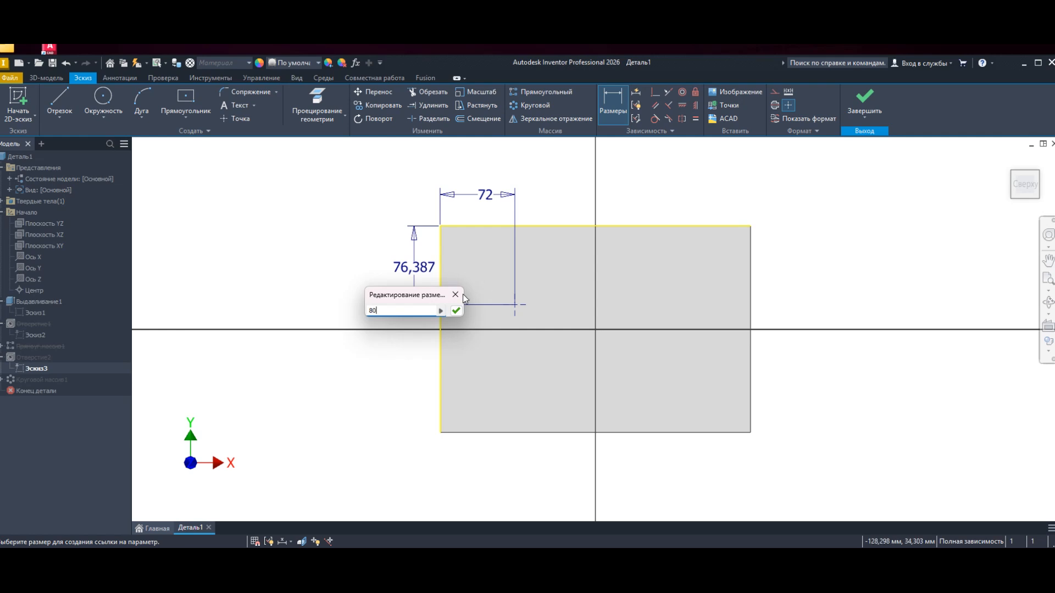
left_click(456, 311)
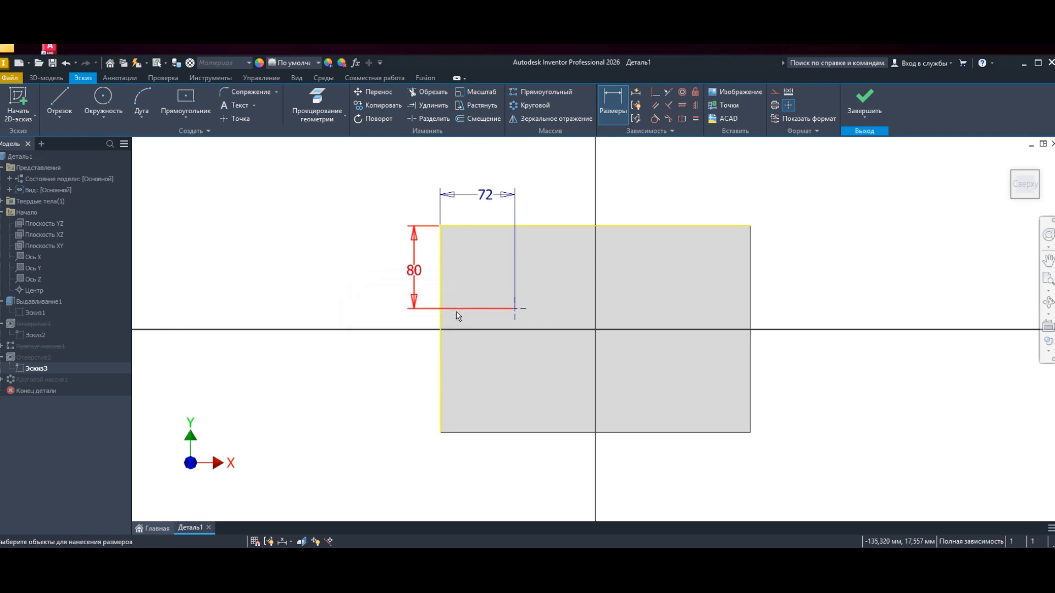
Step: Set the centre point's distance from the block's left edge to 80 mm and finish the sketch
left_click(491, 195)
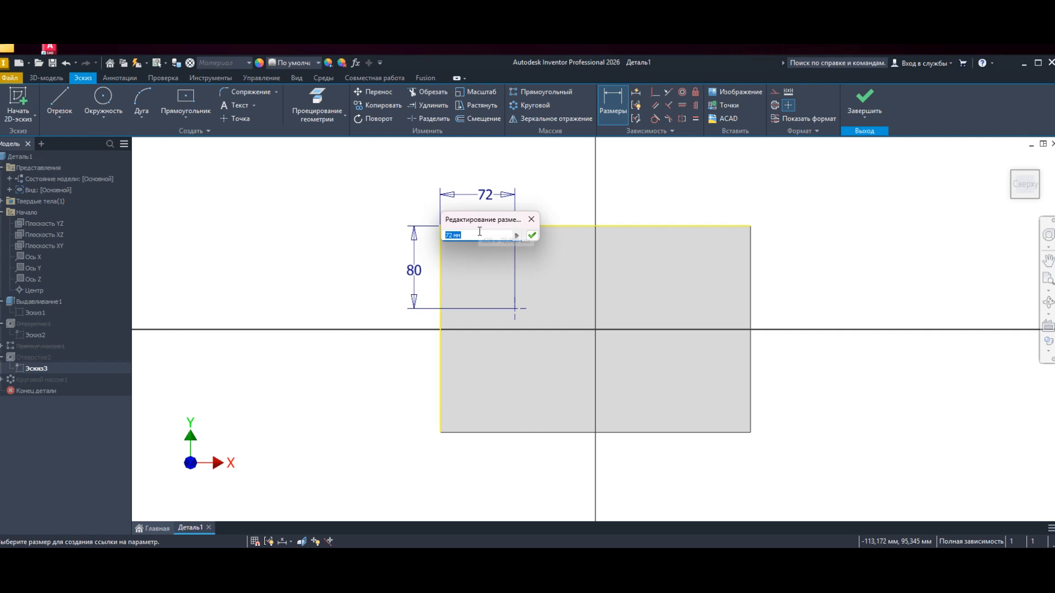
type("80")
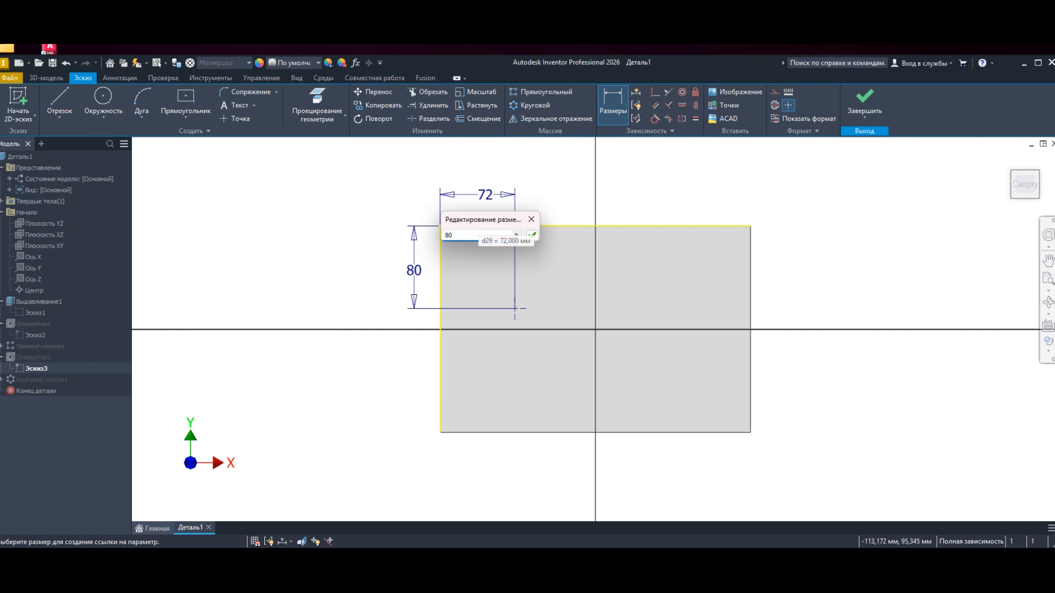
left_click(532, 235)
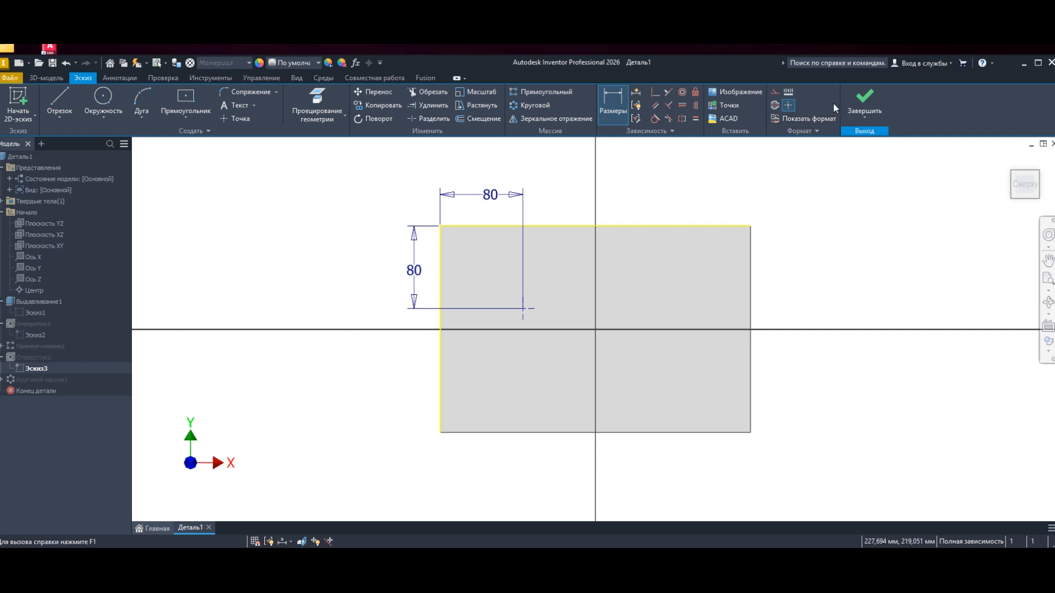
left_click(864, 102)
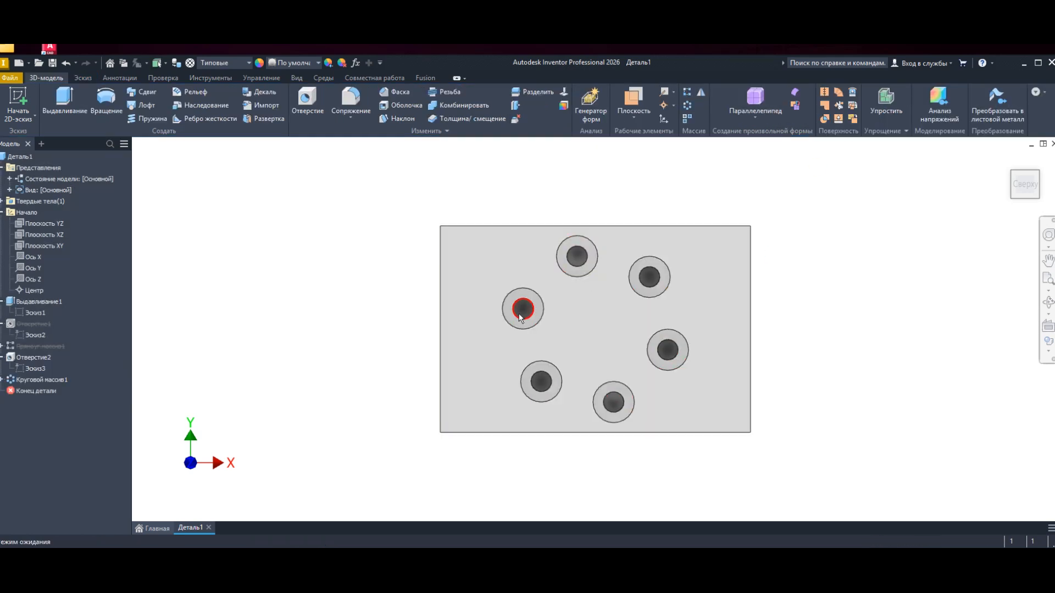
Step: Unsuppress the rectangular hole pattern and the plain through hole it is based on
left_click(1024, 199)
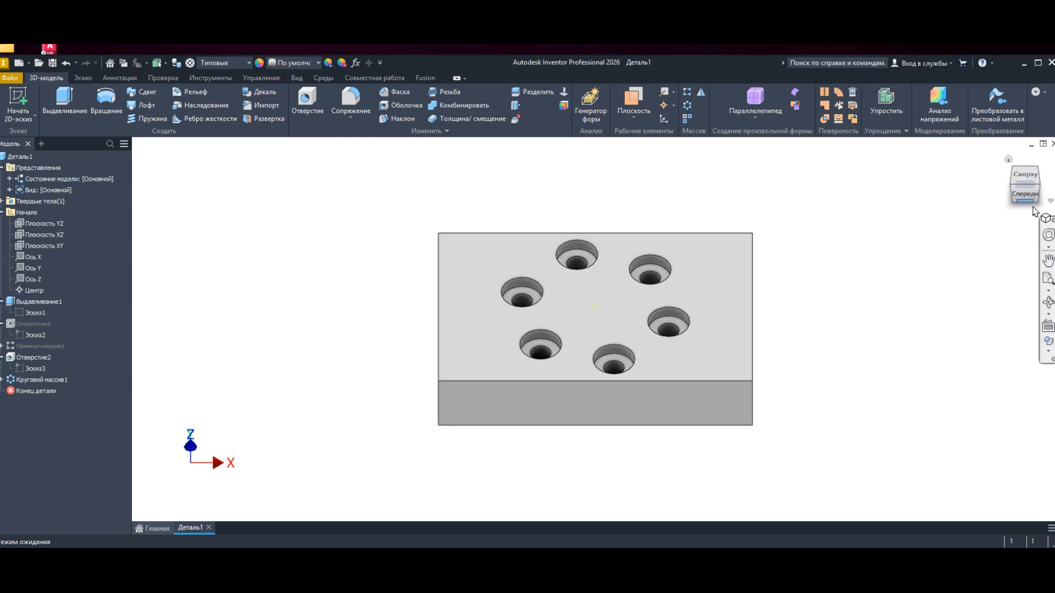
left_click(1037, 185)
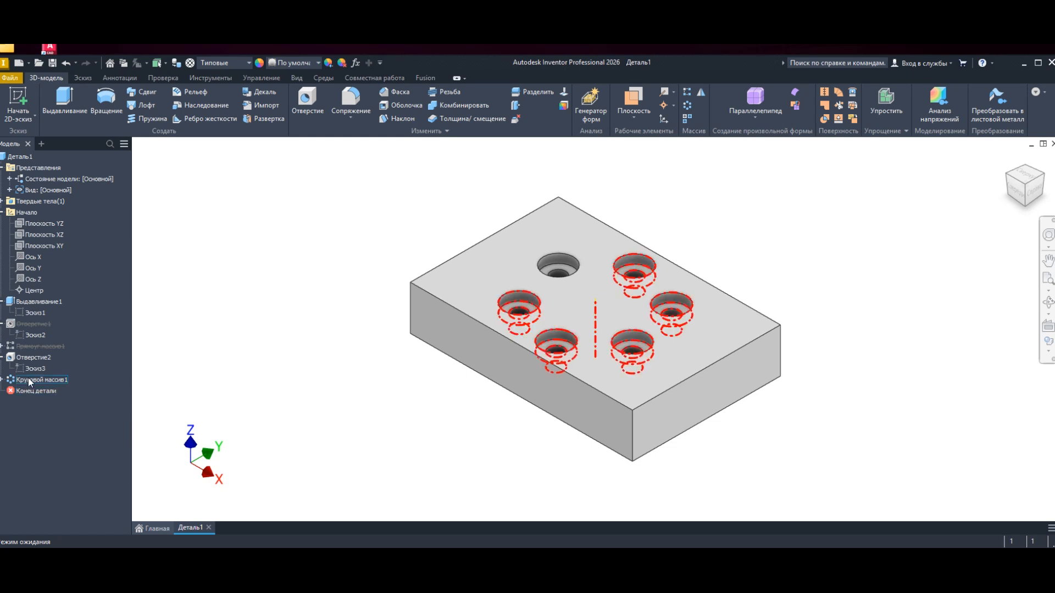
right_click(39, 350)
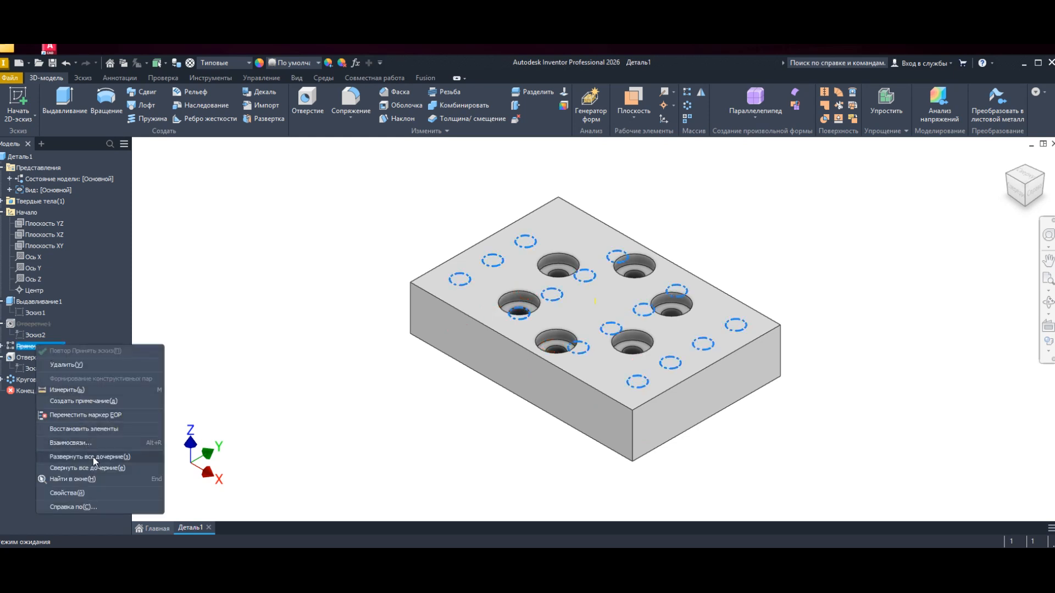
left_click(89, 429)
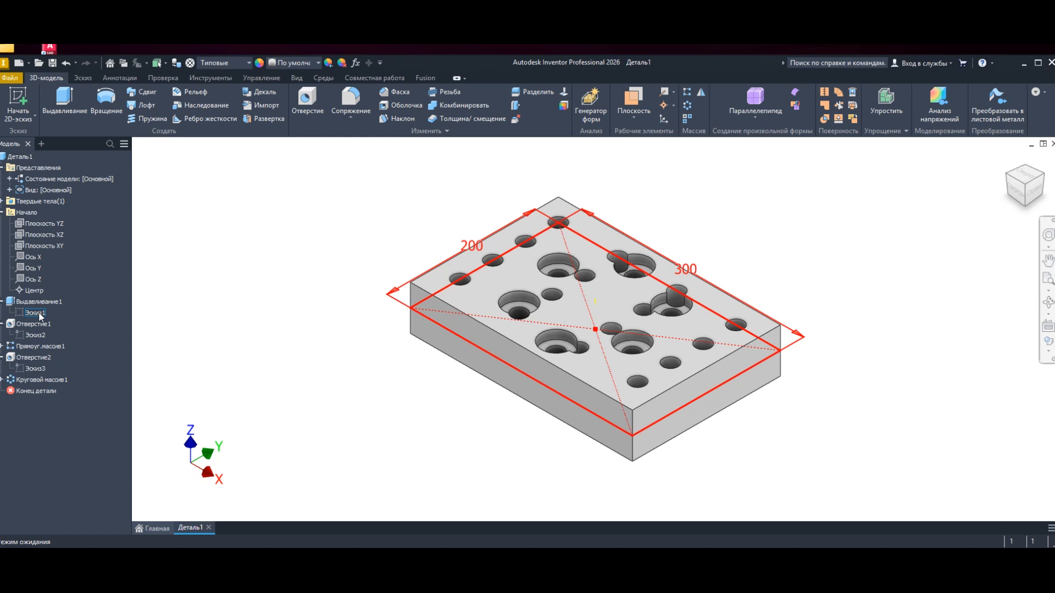
Step: Edit the plain through hole's sketch, set its distance from the block's long edge to 50 mm, and finish the sketch
double_click(39, 336)
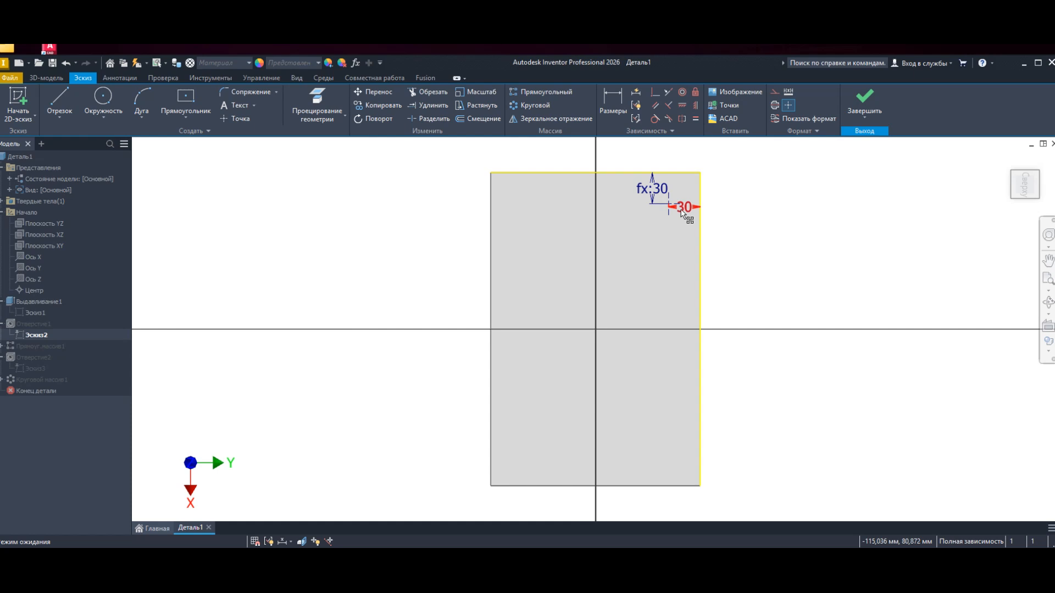
double_click(682, 208)
type("50")
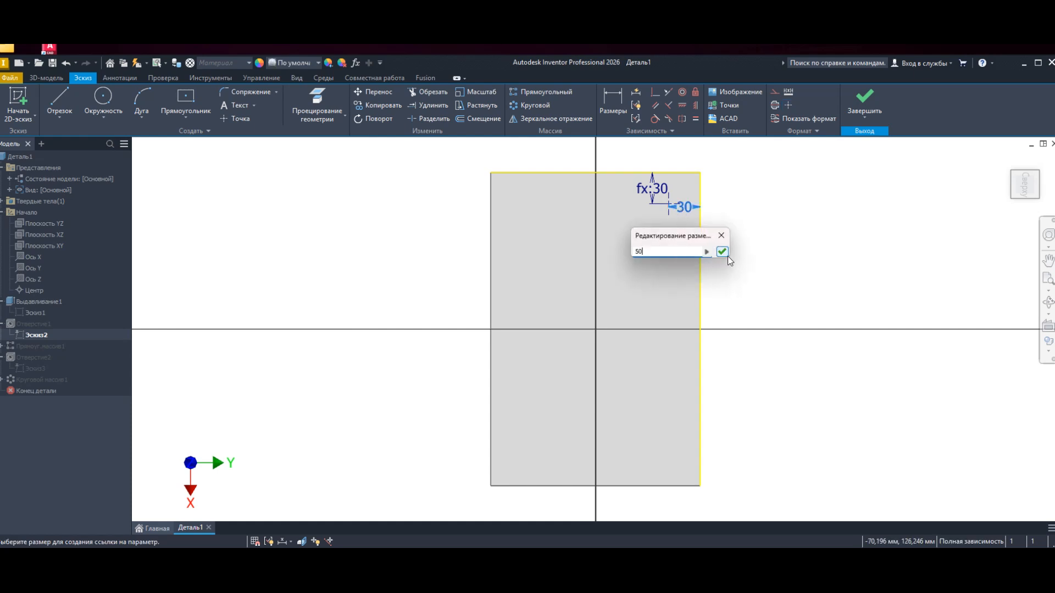
left_click(722, 251)
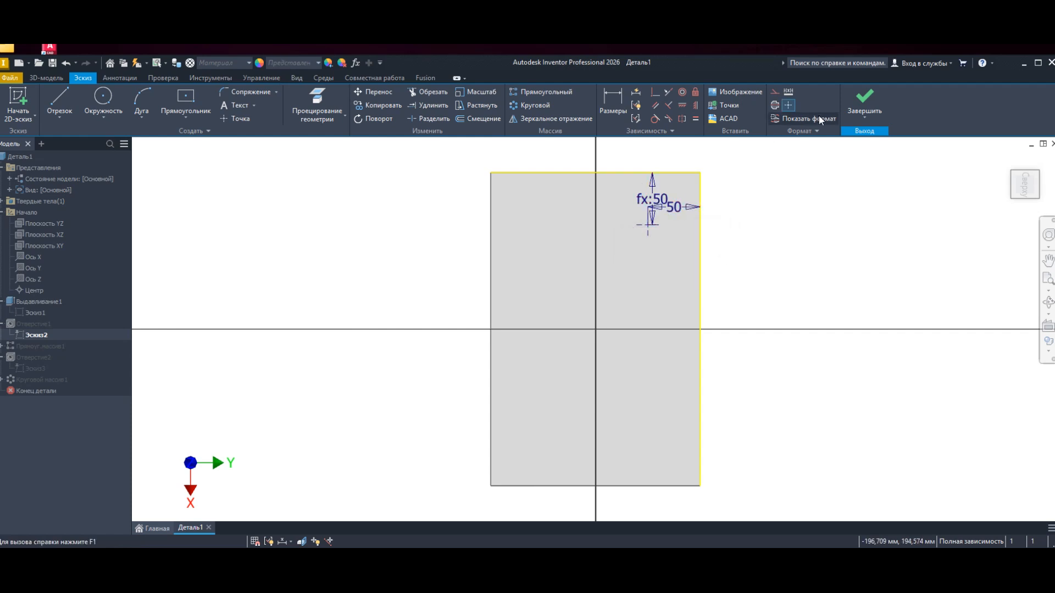
left_click(864, 100)
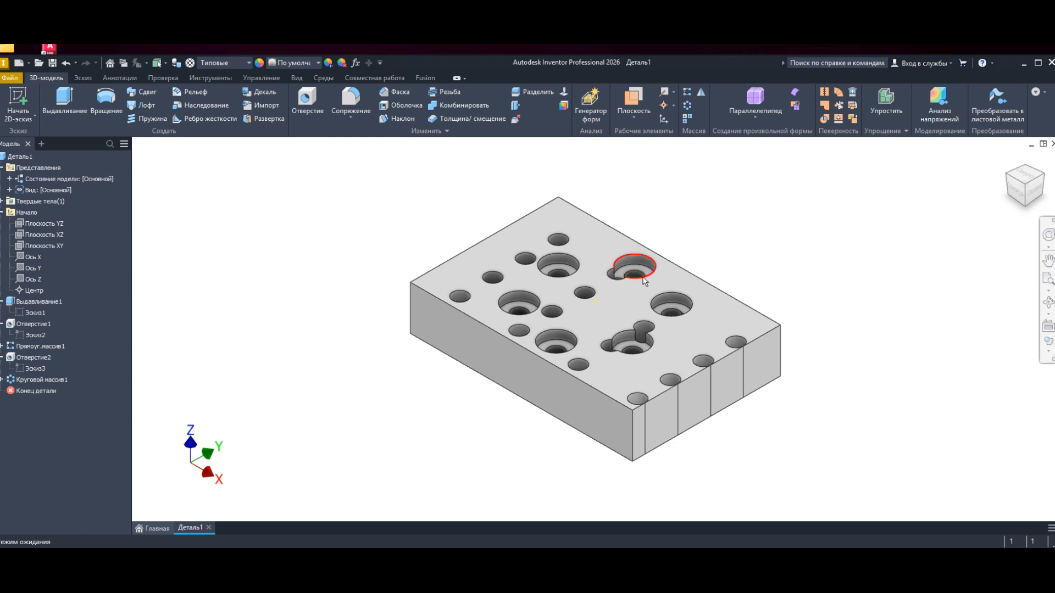
mouse_move(645, 281)
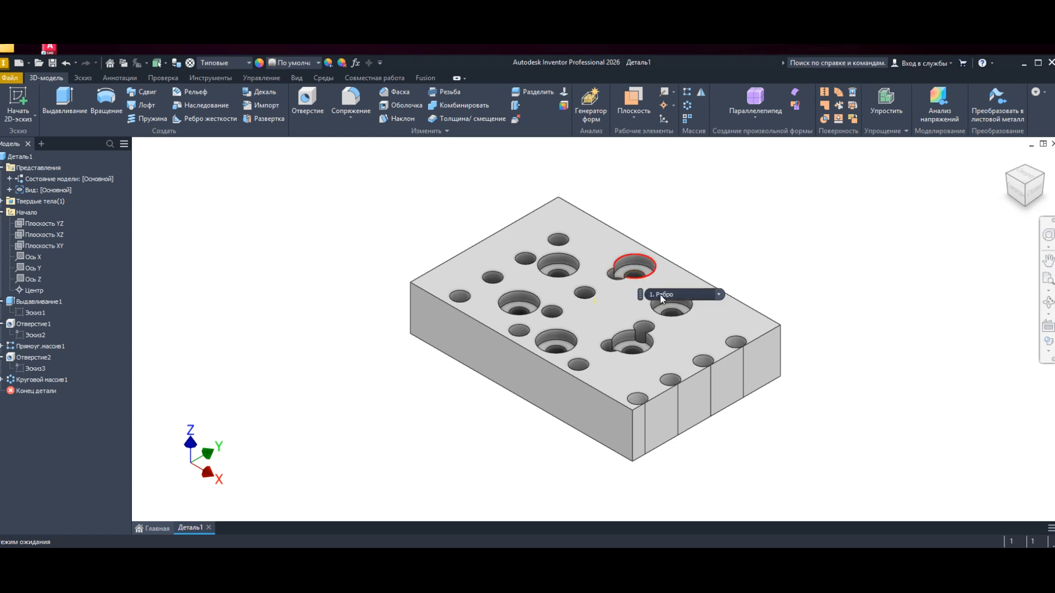